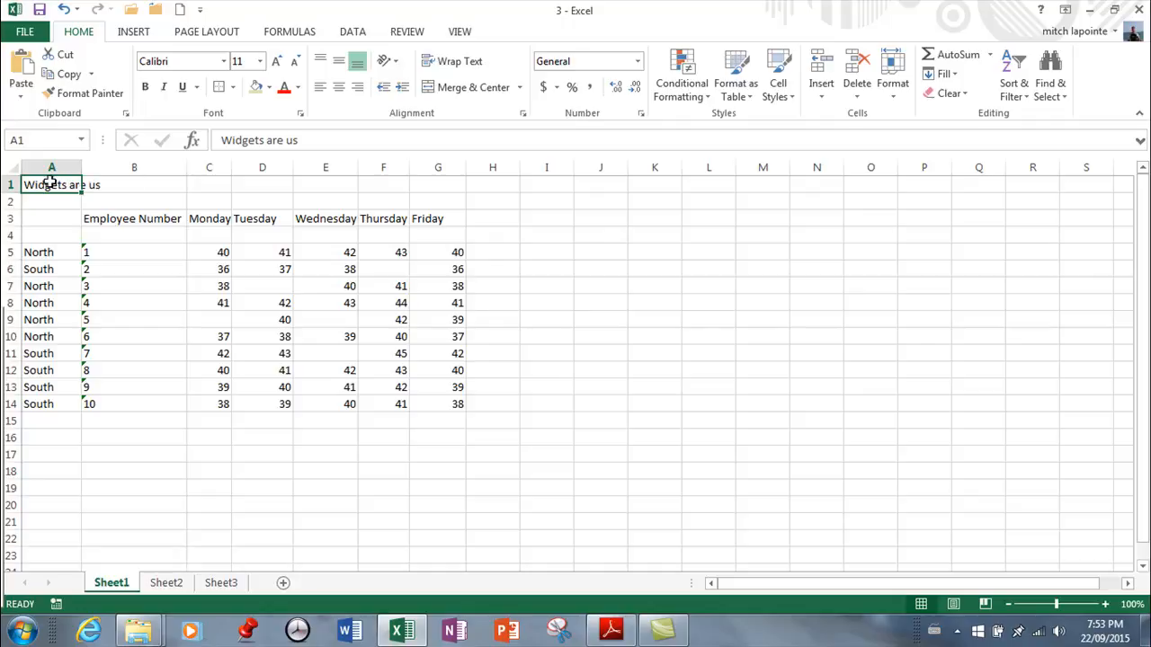
Enter "z" in cell B1 beside the Widgets are us title and clear the cell again
{"action": "left_click", "coordinate": [126, 184]}
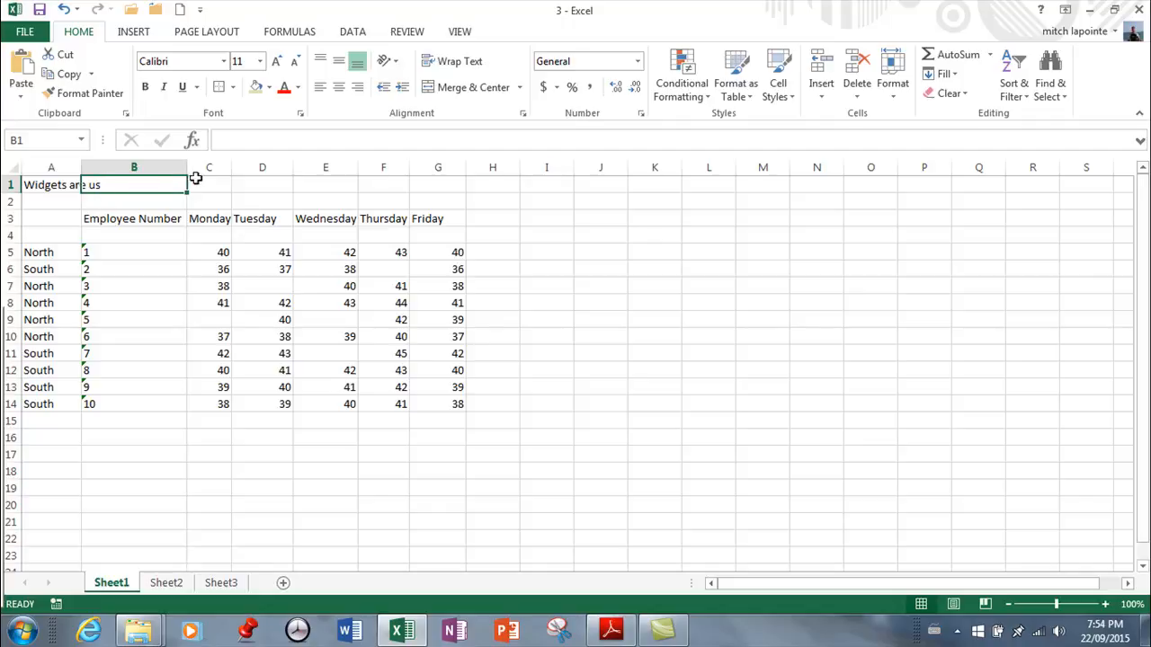
{"action": "type", "text": "z"}
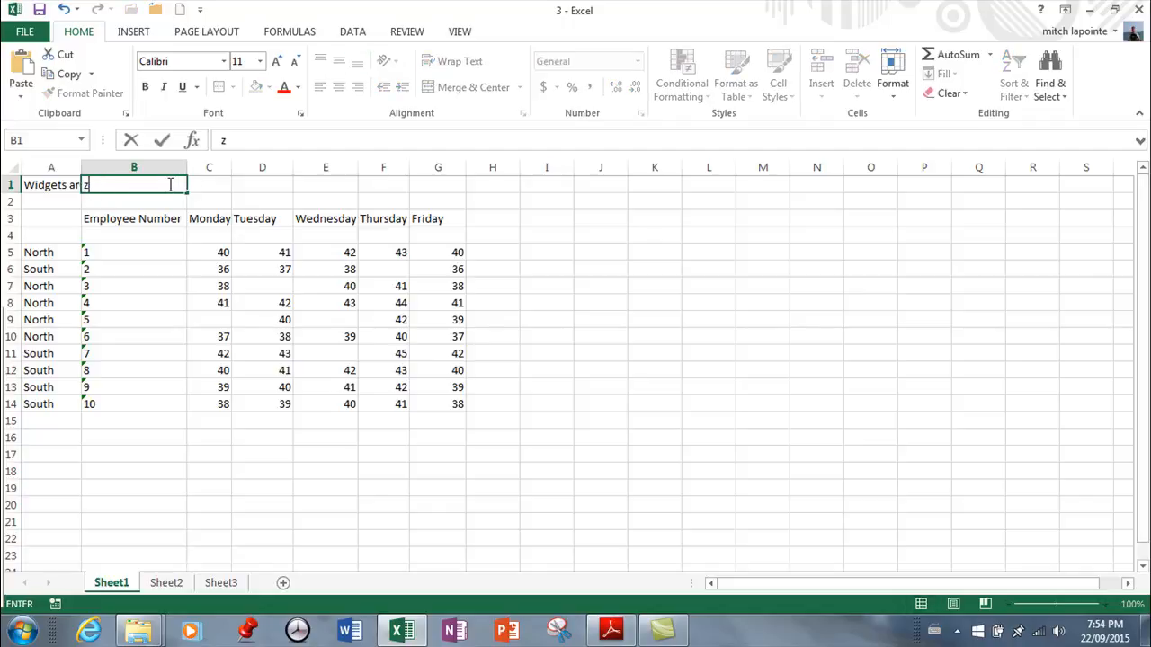
{"action": "key", "text": "Return"}
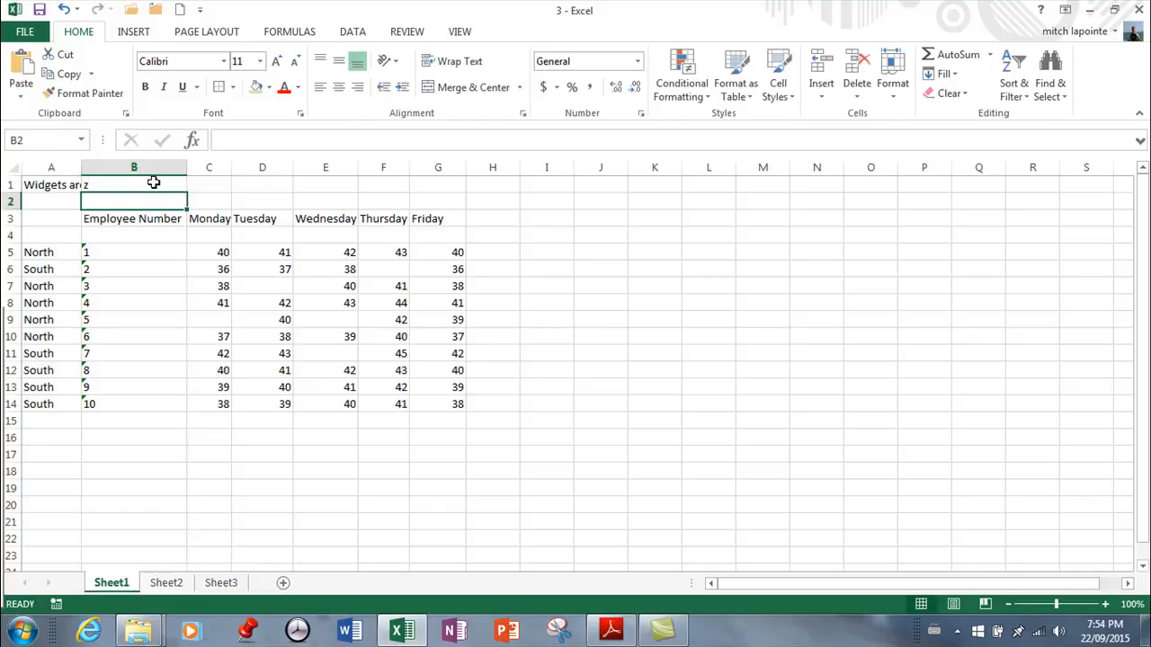
{"action": "left_click", "coordinate": [139, 183]}
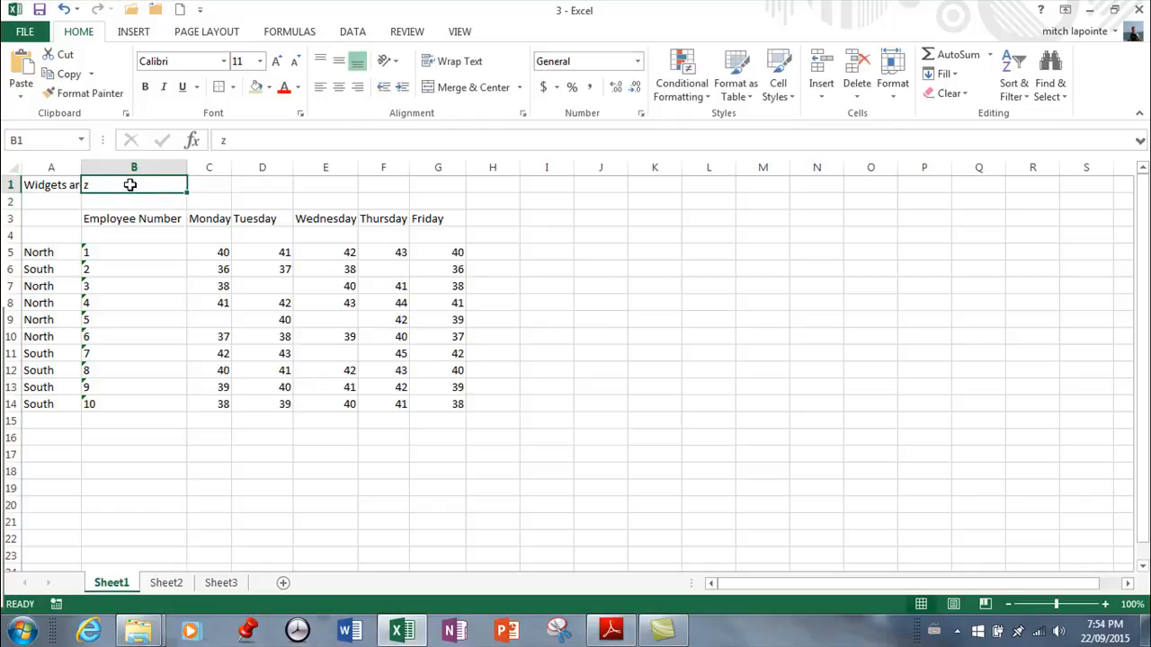
{"action": "key", "text": "BackSpace"}
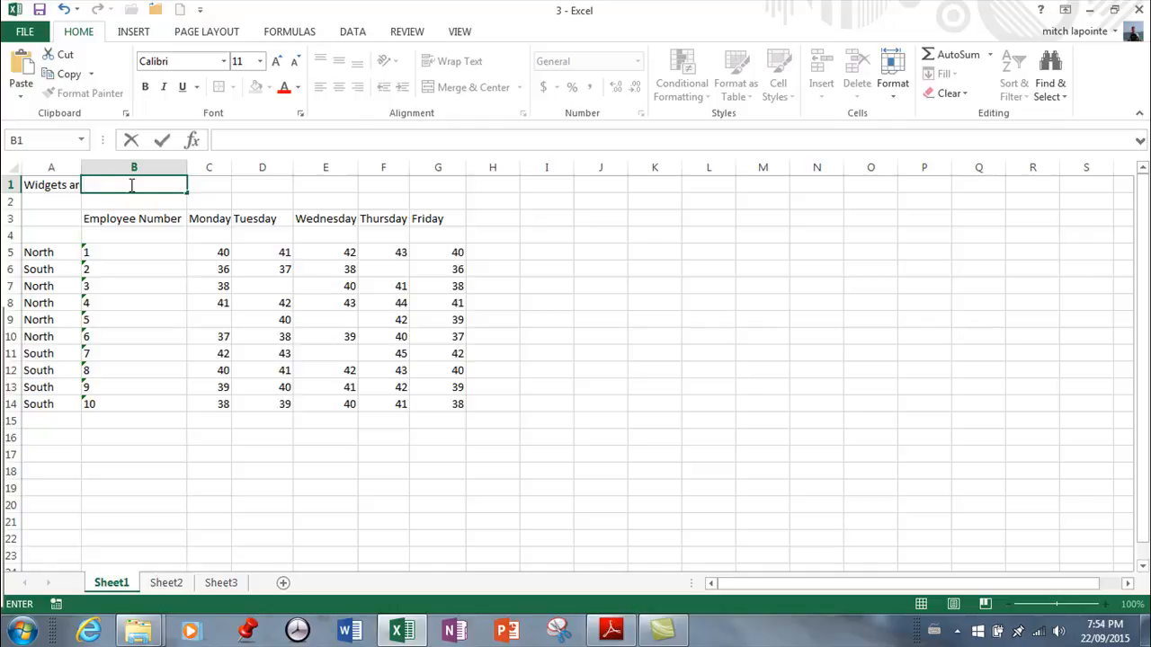
{"action": "key", "text": "Return"}
Widen column A slightly and wrap the Widgets are us title text within cell A1
{"action": "left_click", "coordinate": [65, 187]}
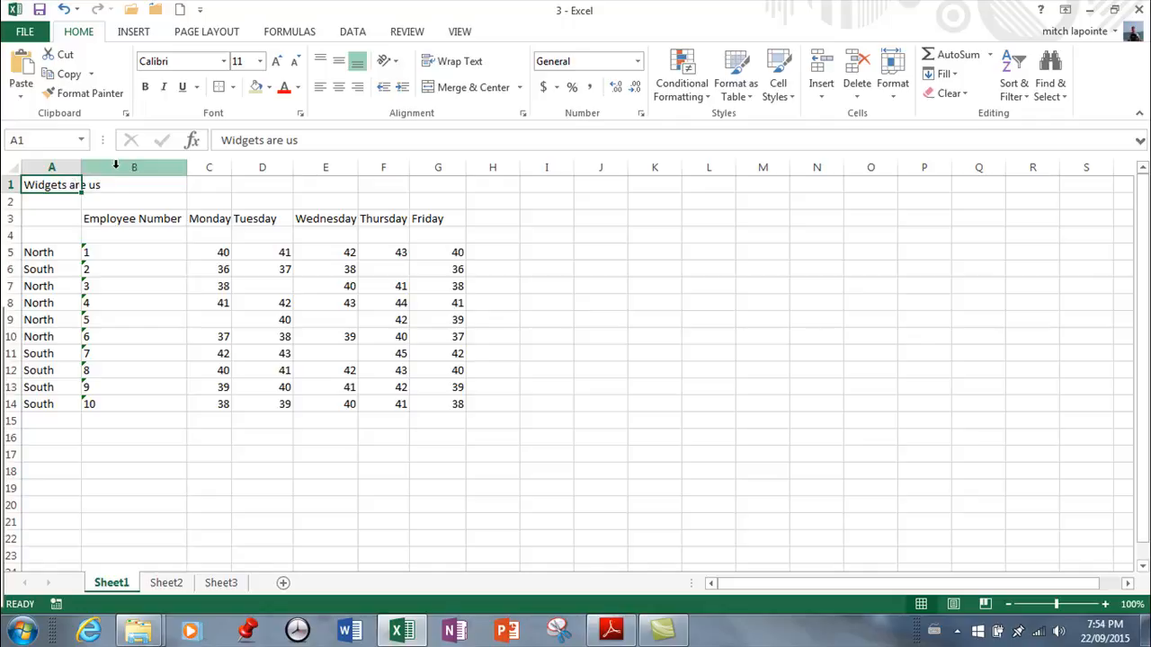
{"action": "left_click", "coordinate": [125, 233]}
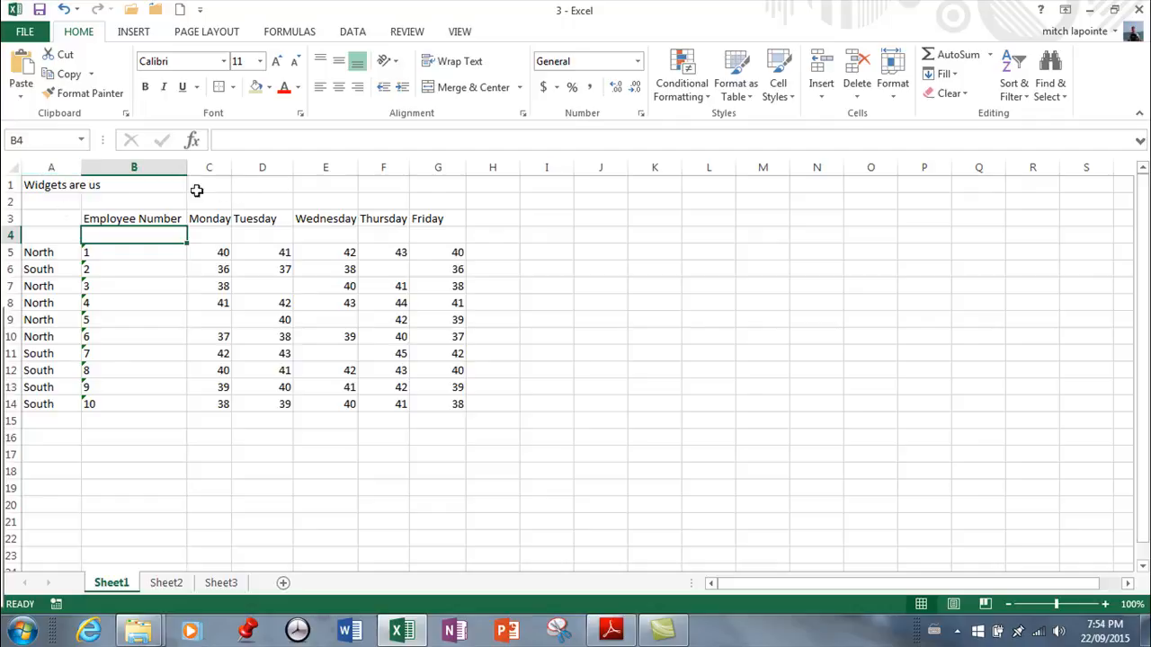
{"action": "left_click", "coordinate": [59, 186]}
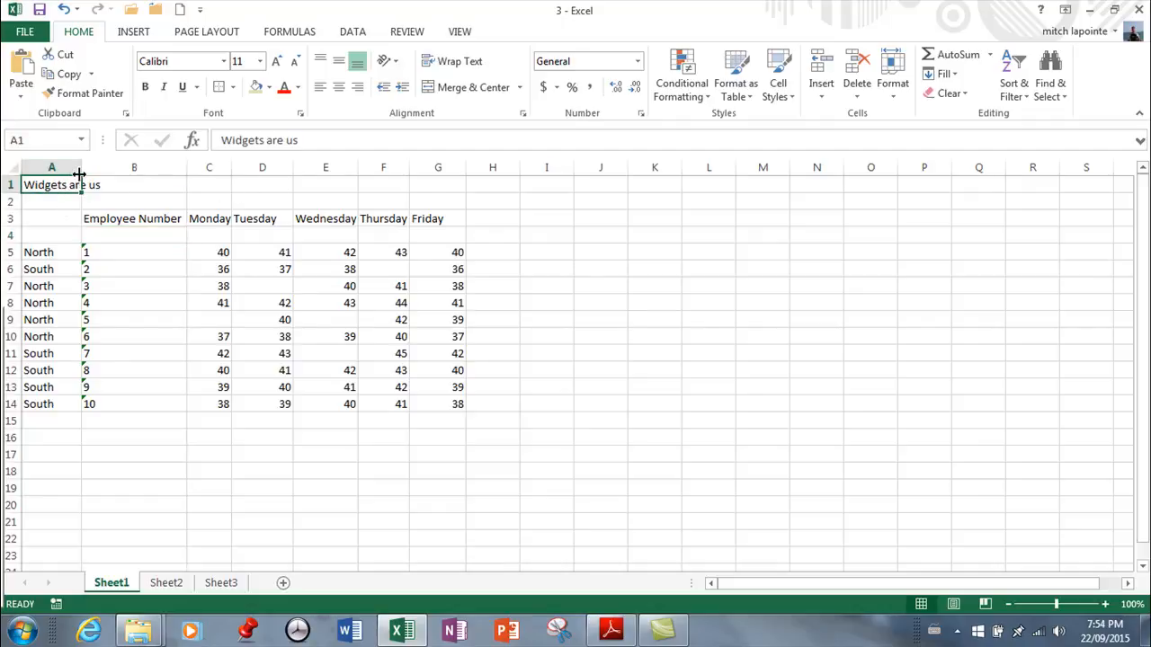
{"action": "mouse_move", "coordinate": [80, 169]}
{"action": "left_mouse_down"}
{"action": "mouse_move", "coordinate": [121, 168]}
{"action": "mouse_move", "coordinate": [84, 167]}
{"action": "left_mouse_up"}
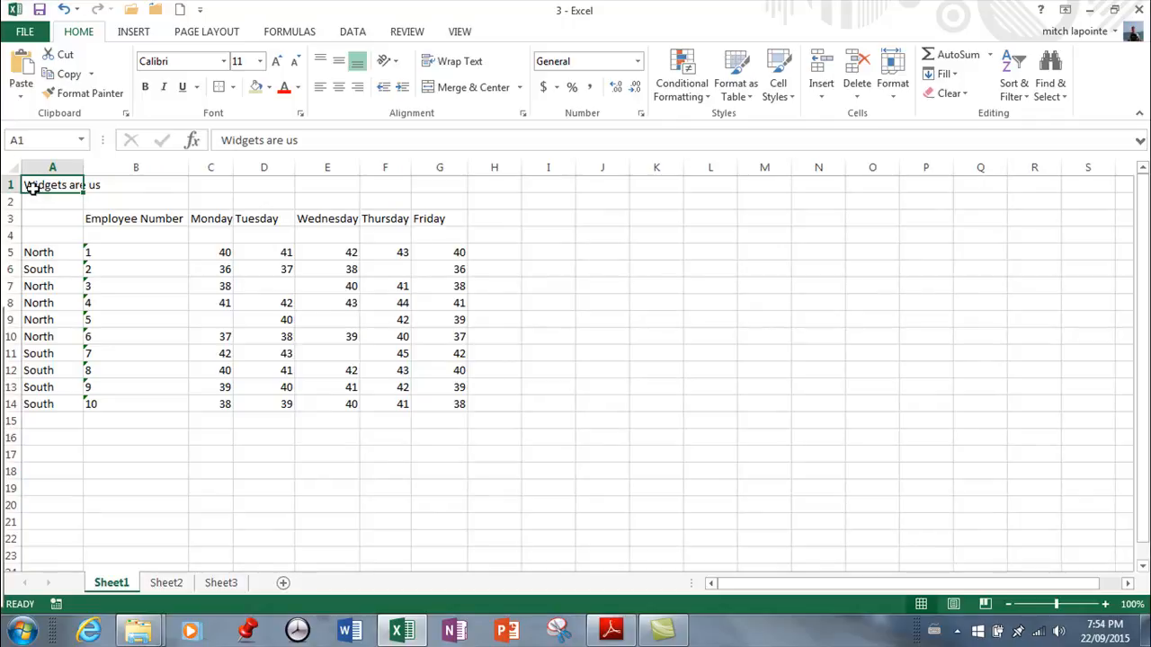
{"action": "left_click", "coordinate": [442, 70]}
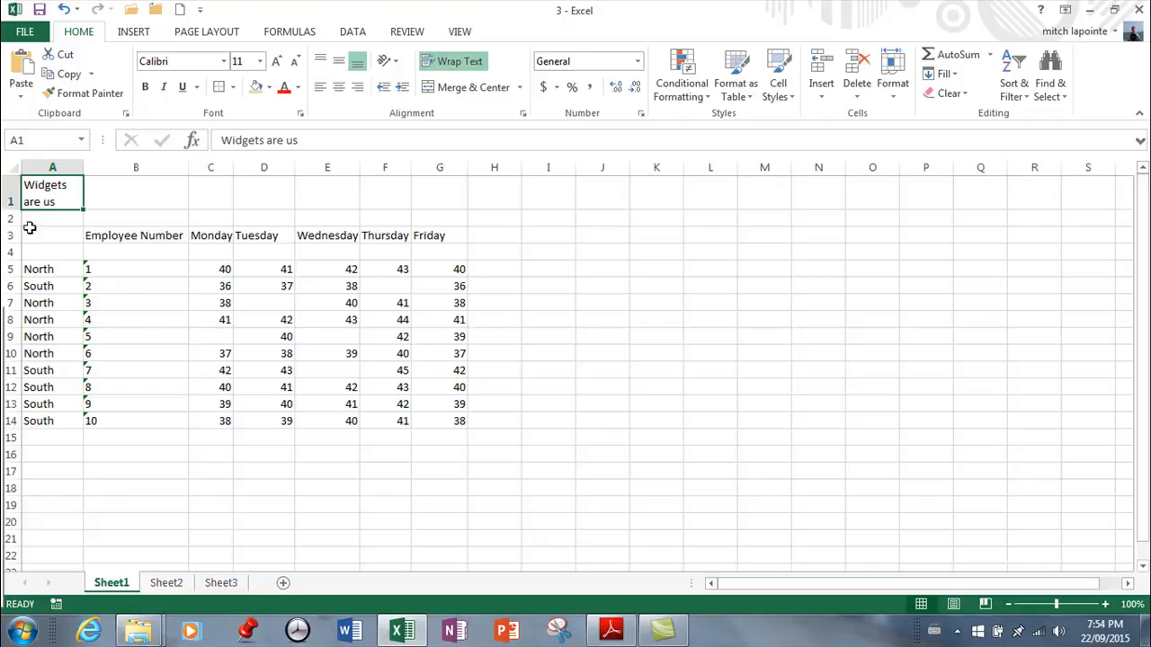
{"action": "mouse_move", "coordinate": [10, 210]}
{"action": "left_mouse_down"}
{"action": "mouse_move", "coordinate": [10, 192]}
{"action": "mouse_move", "coordinate": [10, 209]}
{"action": "left_mouse_up"}
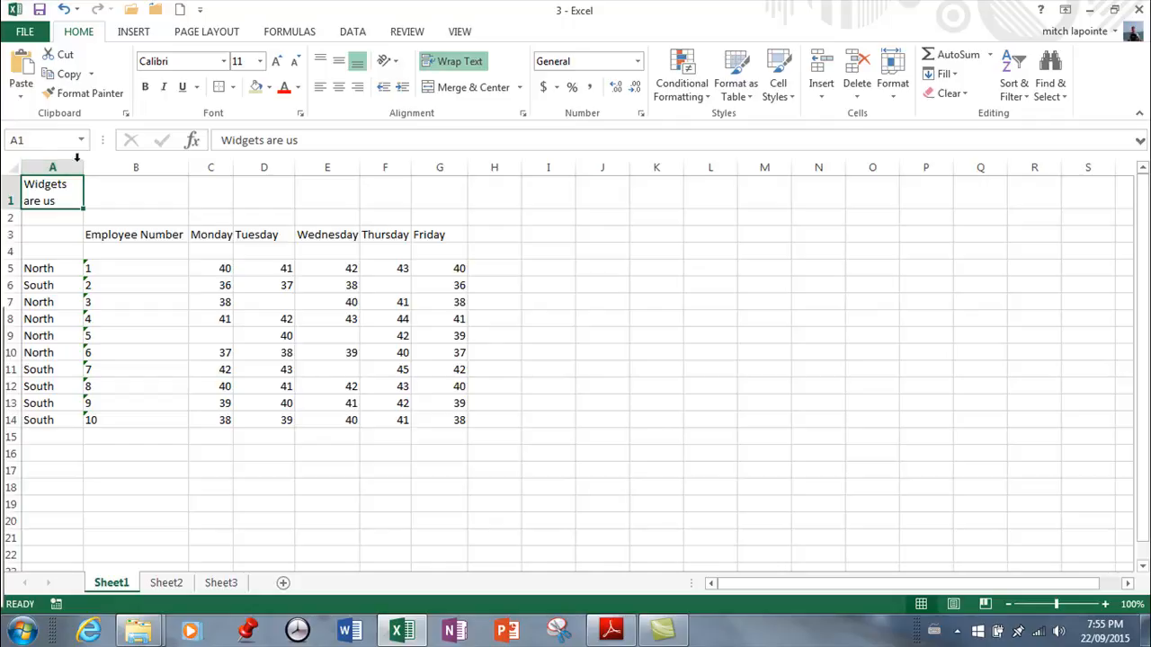
Widen columns C through G to give the Monday to Friday headings more room
{"action": "left_click", "coordinate": [116, 236]}
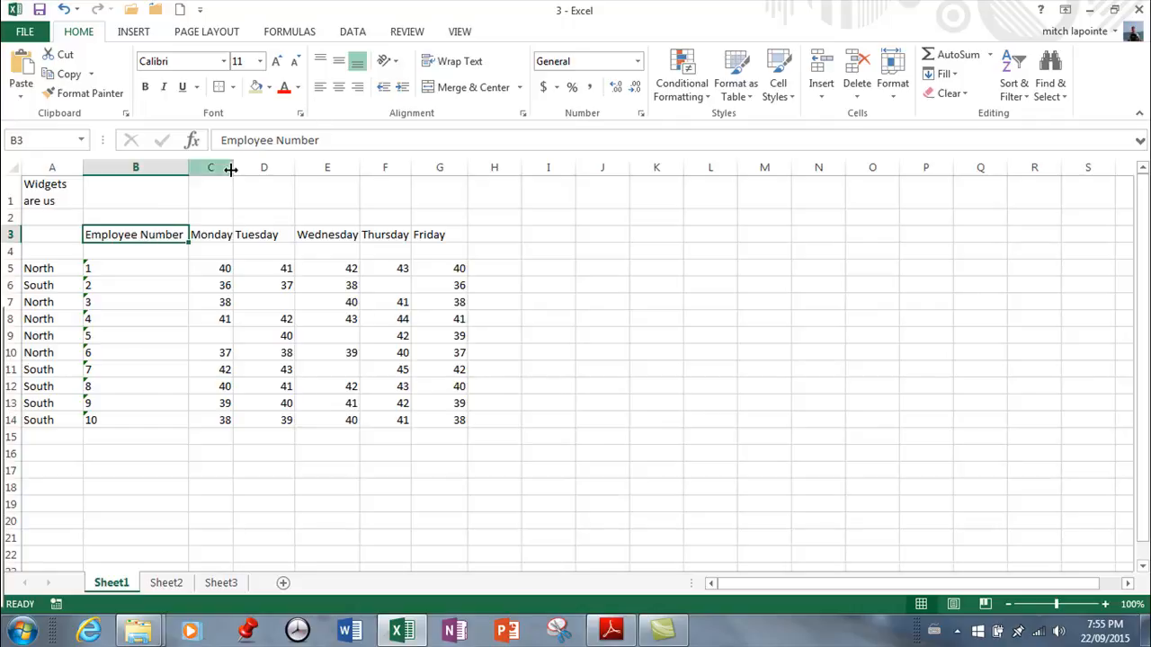
{"action": "left_click_drag", "start_coordinate": [233, 167], "coordinate": [574, 167]}
{"action": "left_click", "coordinate": [220, 235]}
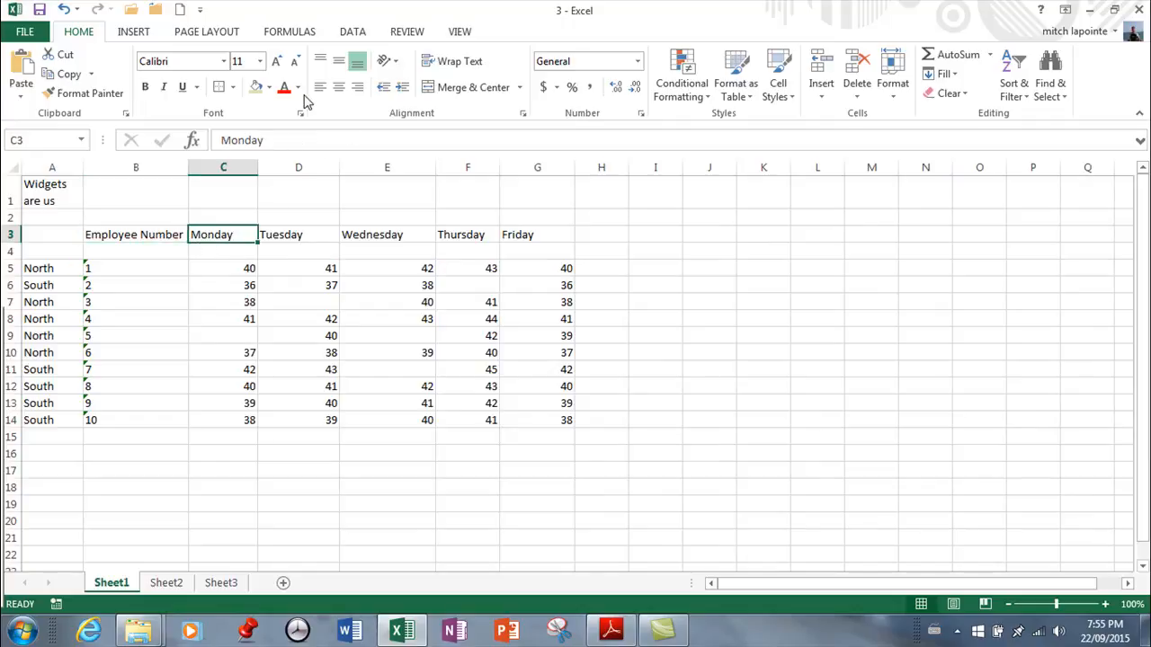
{"action": "left_click", "coordinate": [221, 267]}
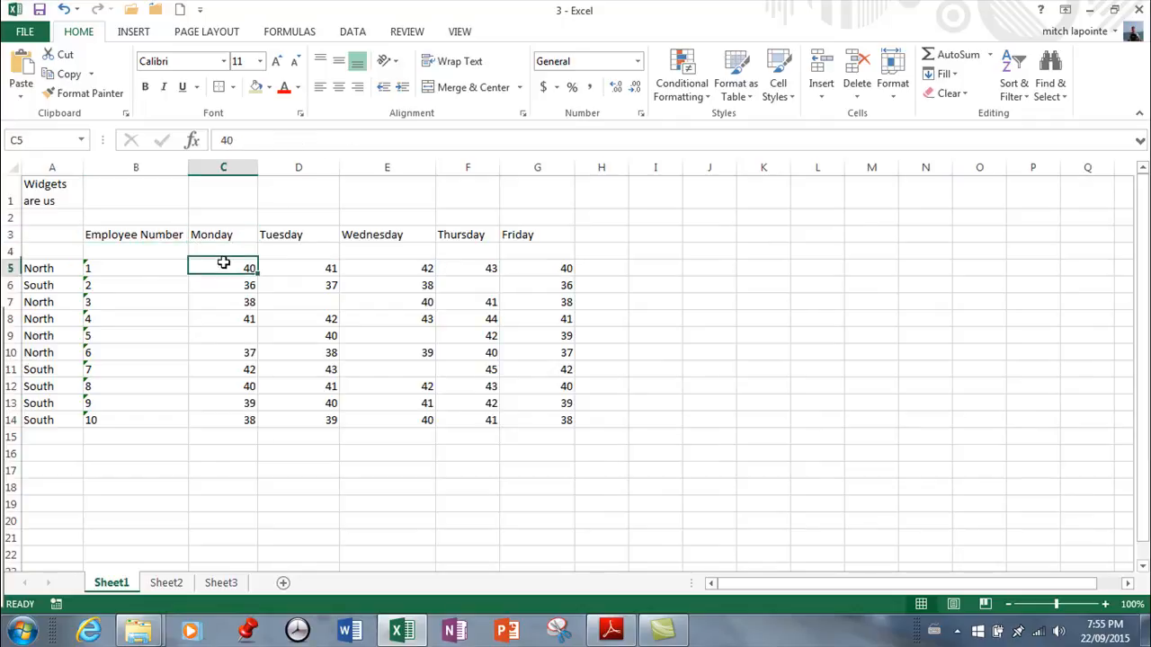
Enter the number 34 in cell C16 and the text "words" in cell C17
{"action": "left_click", "coordinate": [225, 453]}
{"action": "type", "text": "34"}
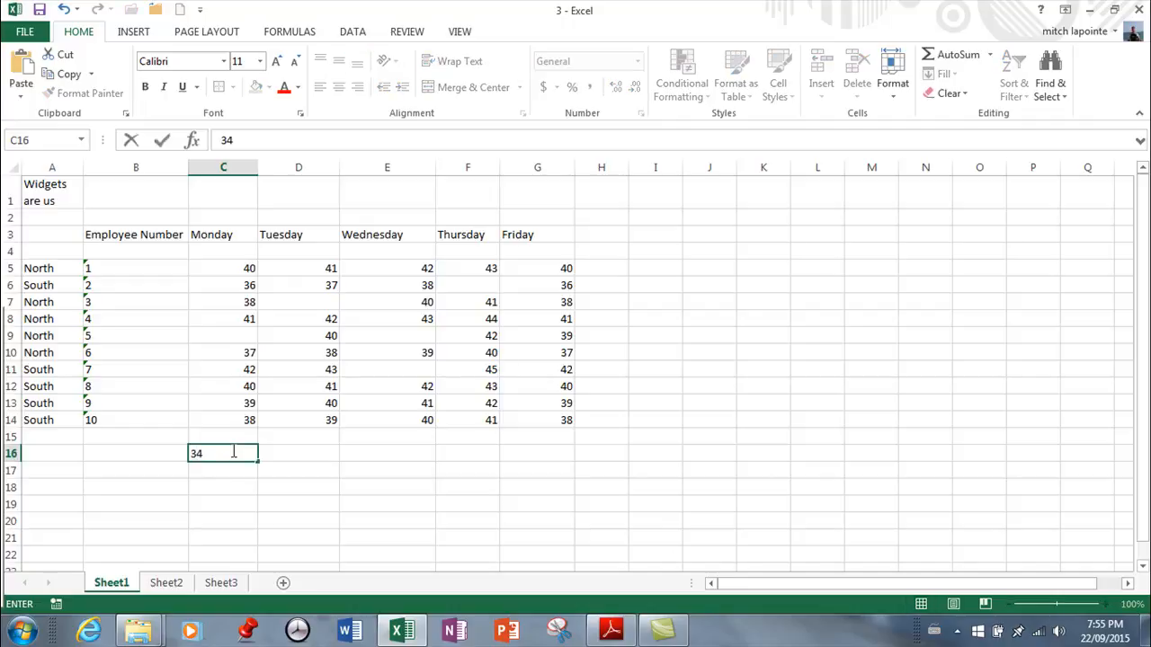
{"action": "key", "text": "Return"}
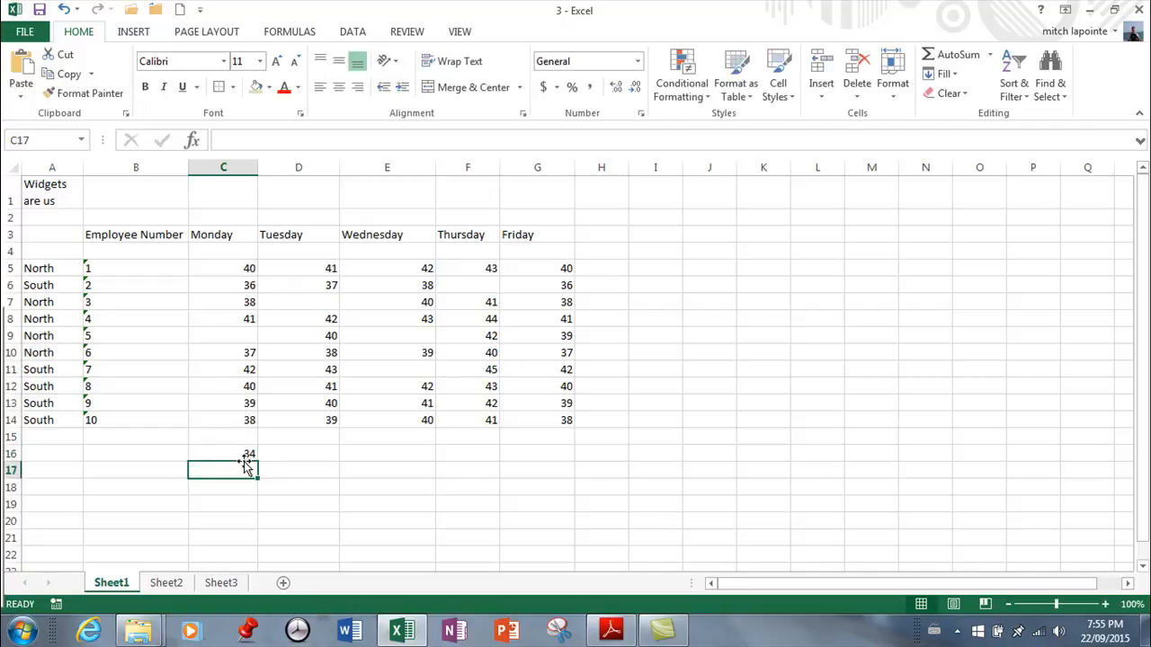
{"action": "left_click", "coordinate": [230, 453]}
{"action": "left_click", "coordinate": [225, 471]}
{"action": "type", "text": "word"}
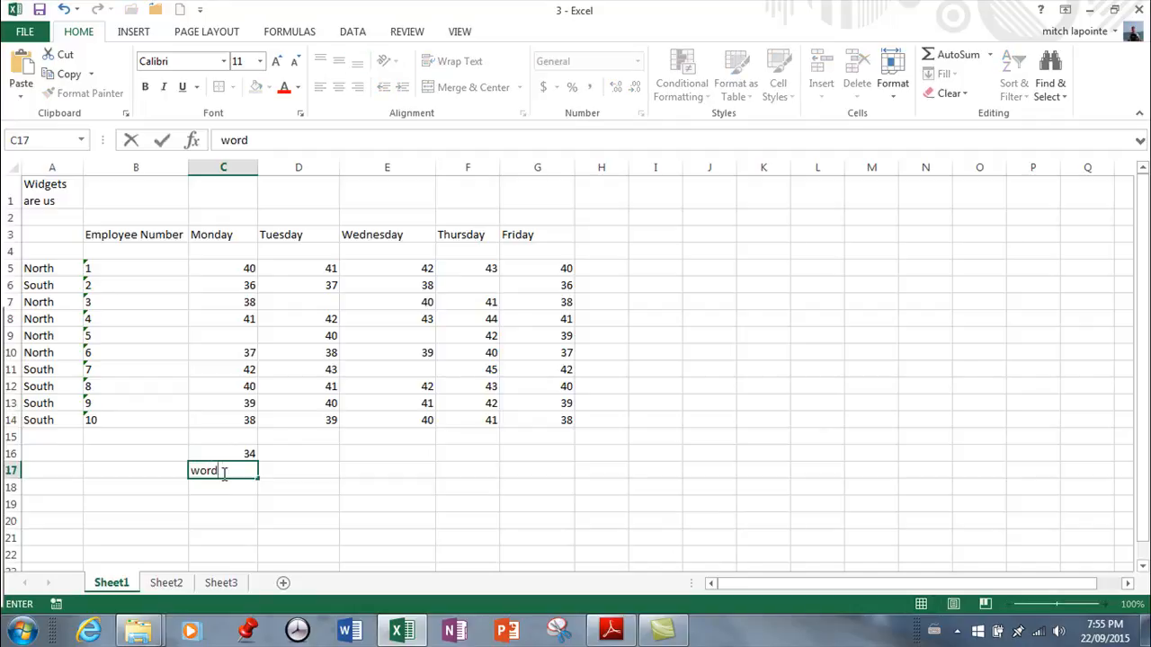
{"action": "type", "text": "s"}
{"action": "key", "text": "Return"}
Try left, center and right horizontal alignment on cells C16:C17, finishing with left alignment
{"action": "left_click_drag", "start_coordinate": [238, 450], "coordinate": [239, 464]}
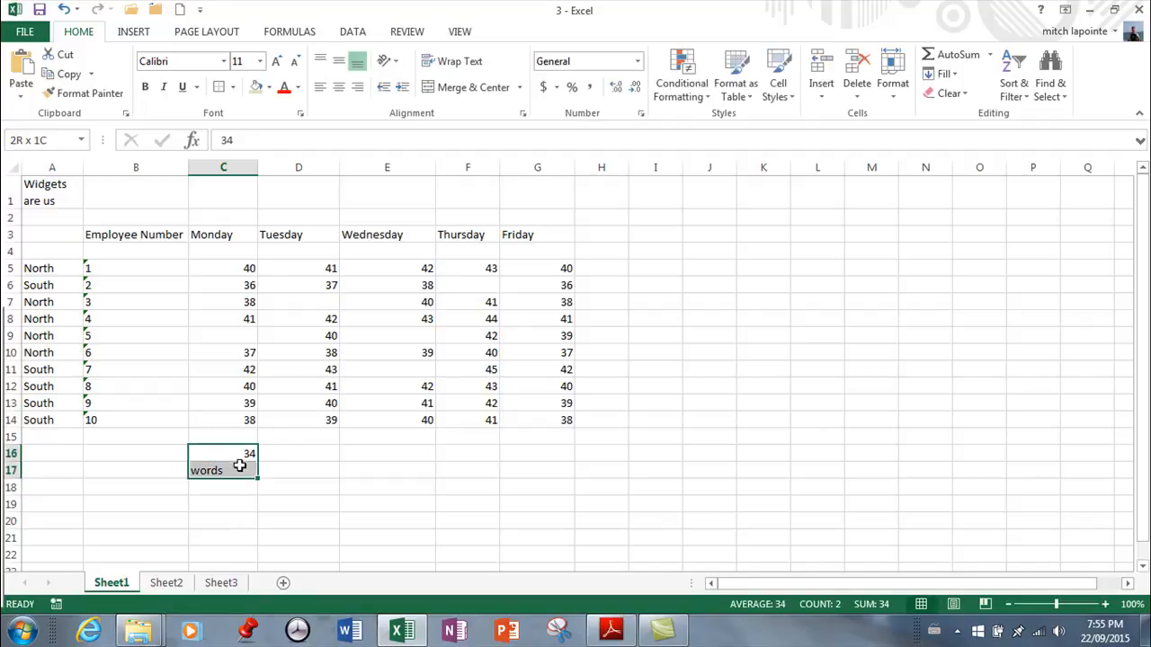
{"action": "left_click", "coordinate": [324, 89]}
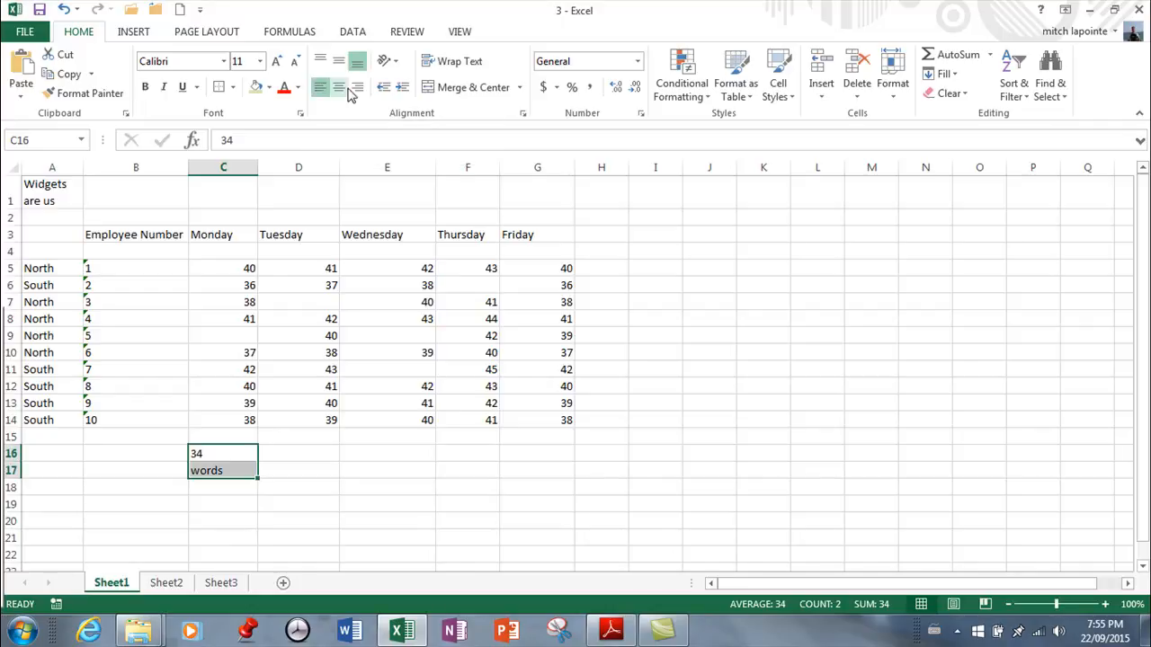
{"action": "left_click", "coordinate": [340, 93]}
{"action": "left_click", "coordinate": [357, 93]}
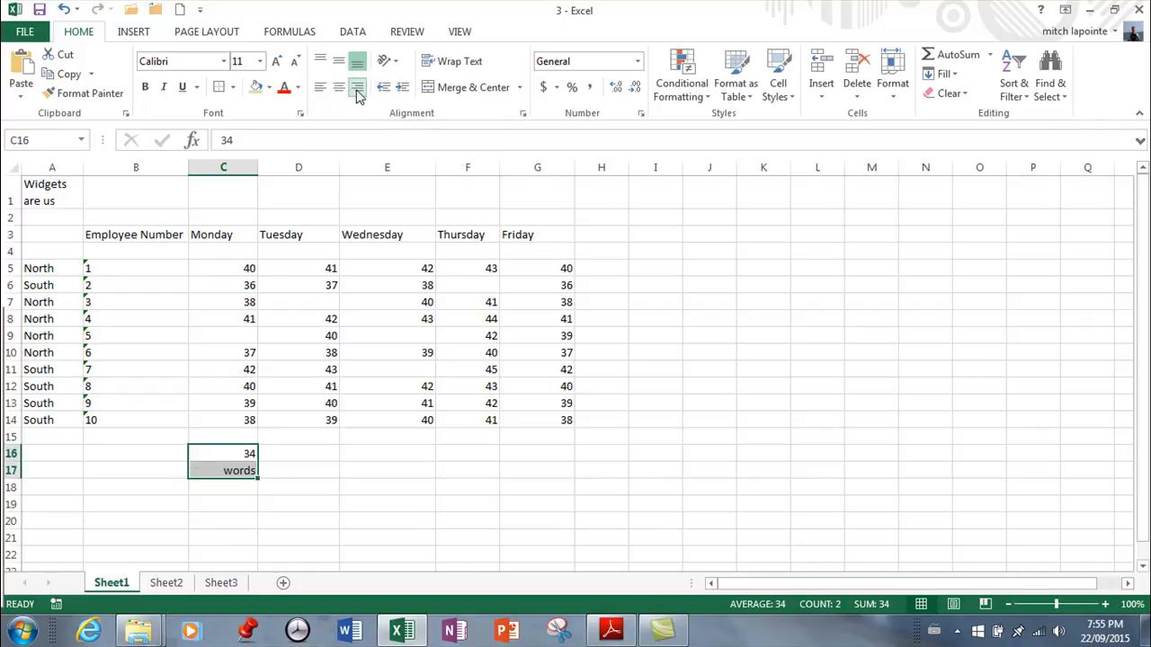
{"action": "left_click", "coordinate": [321, 90]}
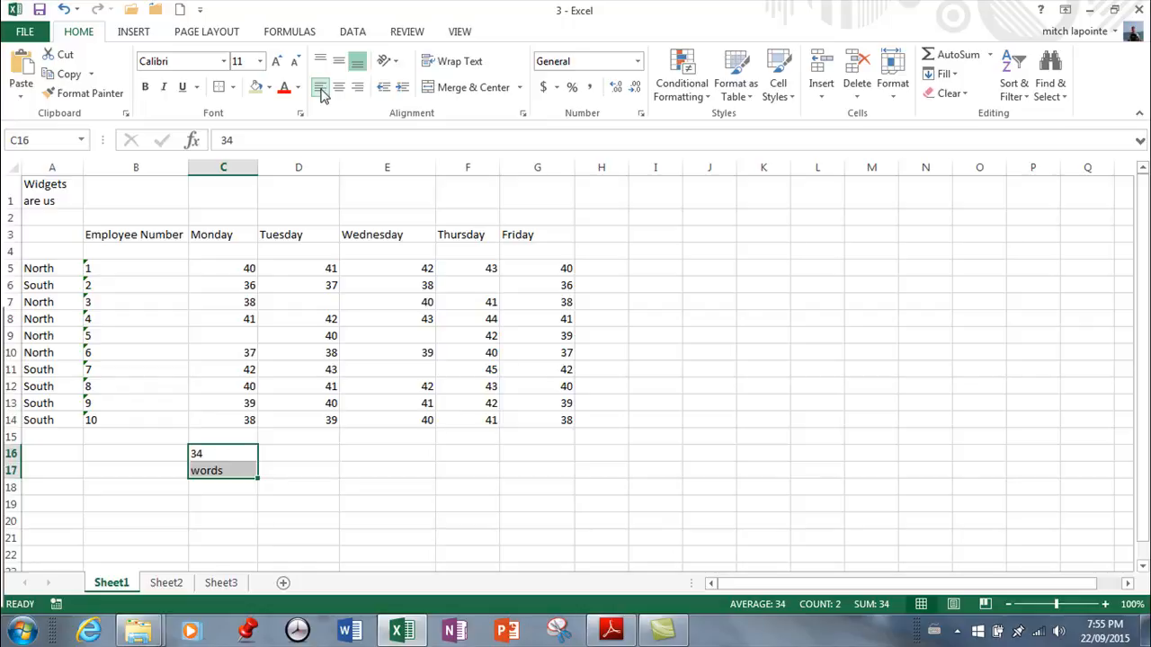
Make row 17 taller and try middle and top vertical alignment on cell C17, finishing with bottom alignment
{"action": "left_click", "coordinate": [208, 470]}
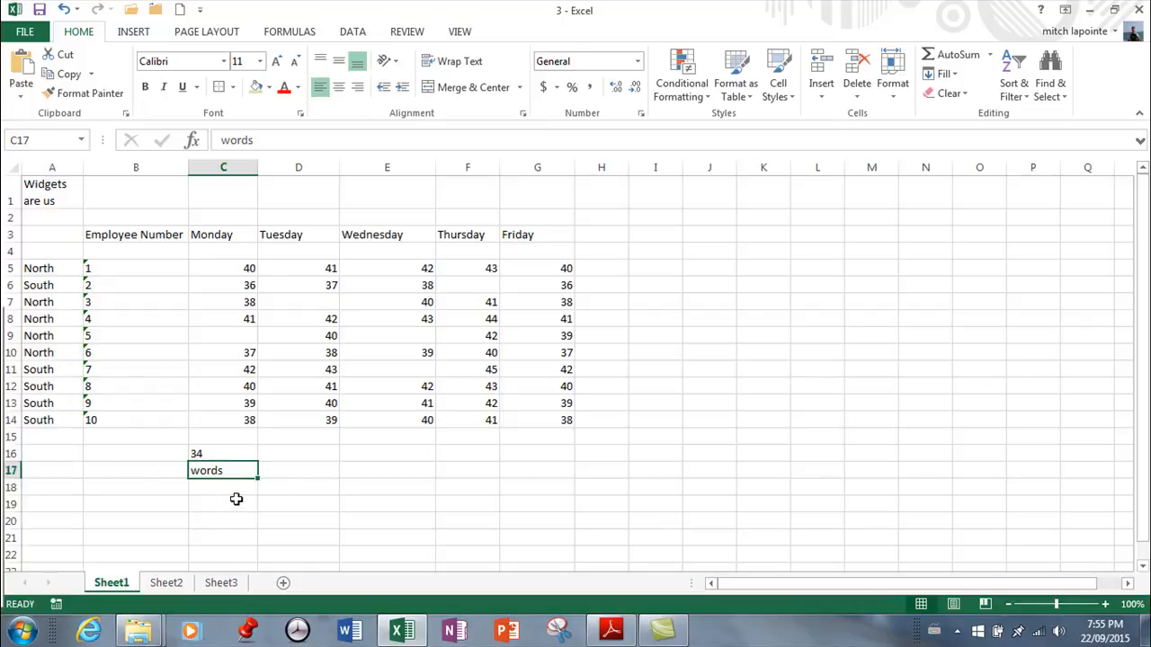
{"action": "left_click_drag", "start_coordinate": [22, 479], "coordinate": [27, 504]}
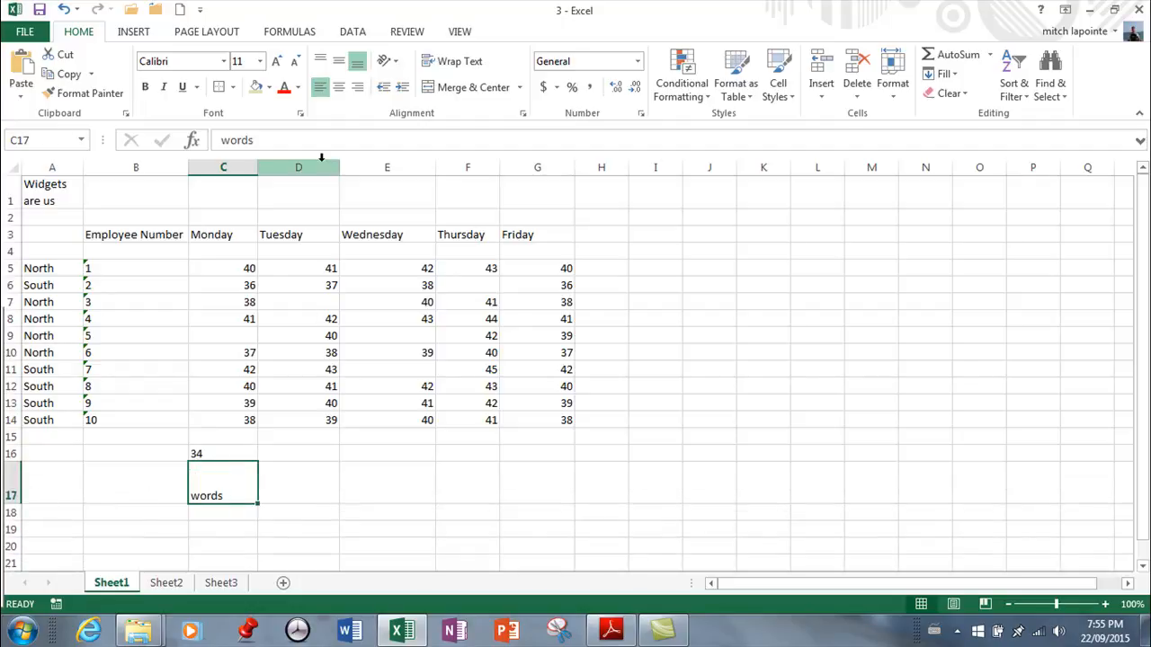
{"action": "left_click", "coordinate": [339, 63]}
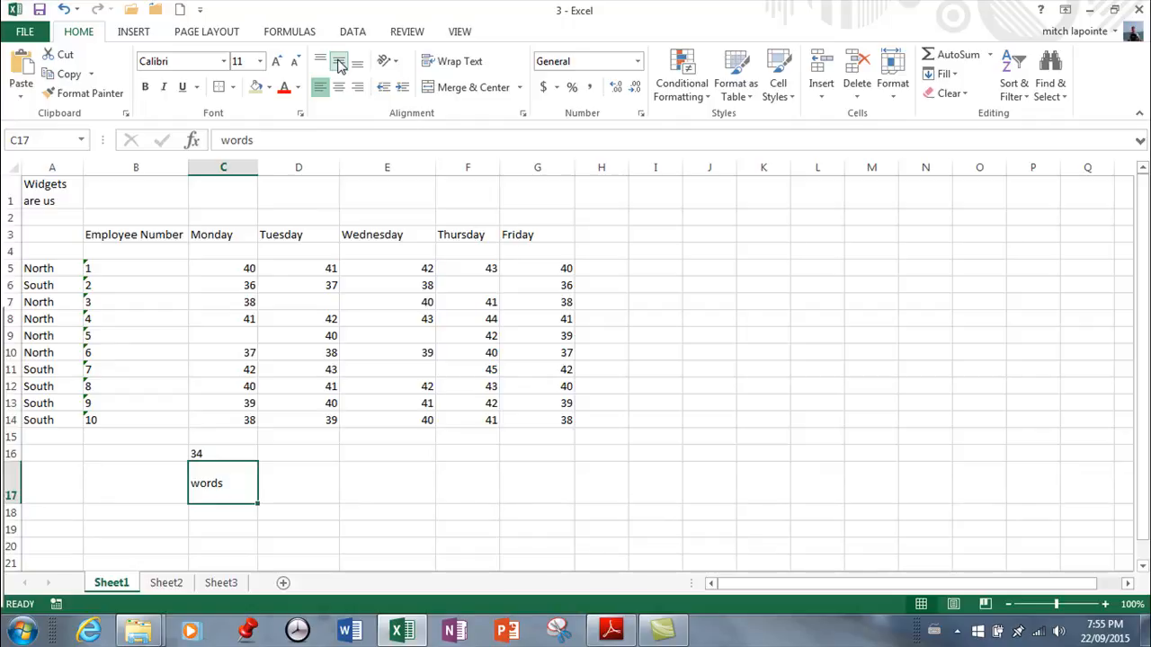
{"action": "left_click", "coordinate": [321, 63]}
{"action": "left_click", "coordinate": [339, 63]}
{"action": "left_click", "coordinate": [357, 65]}
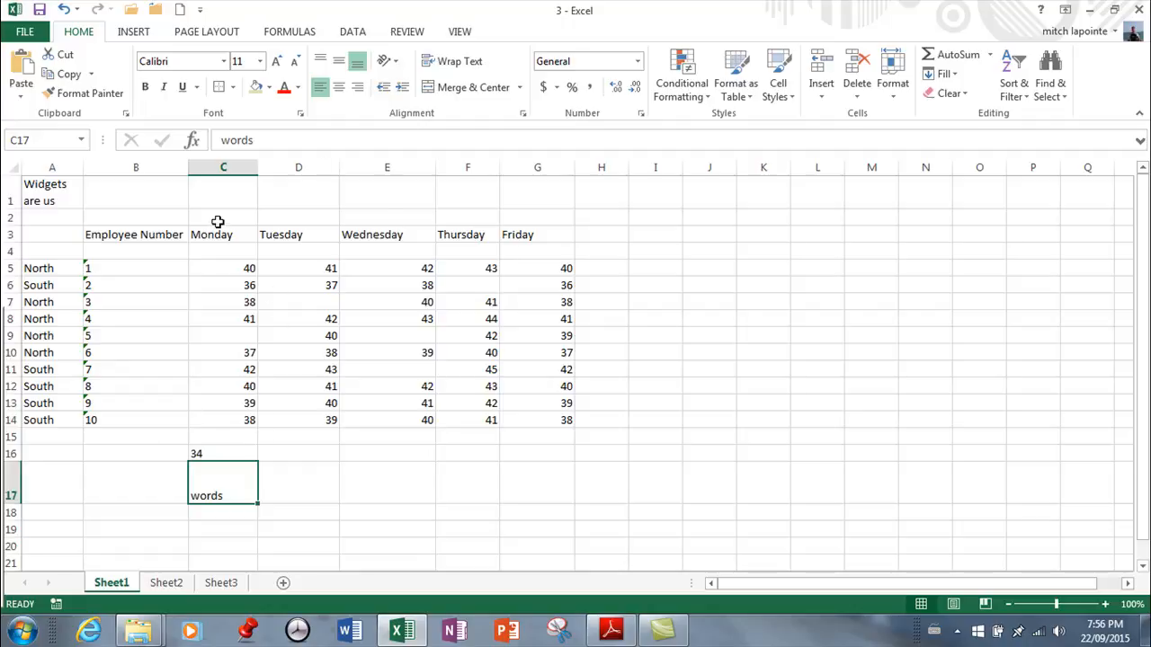
Angle the Employee Number heading in cell B3 counterclockwise
{"action": "left_click", "coordinate": [246, 232]}
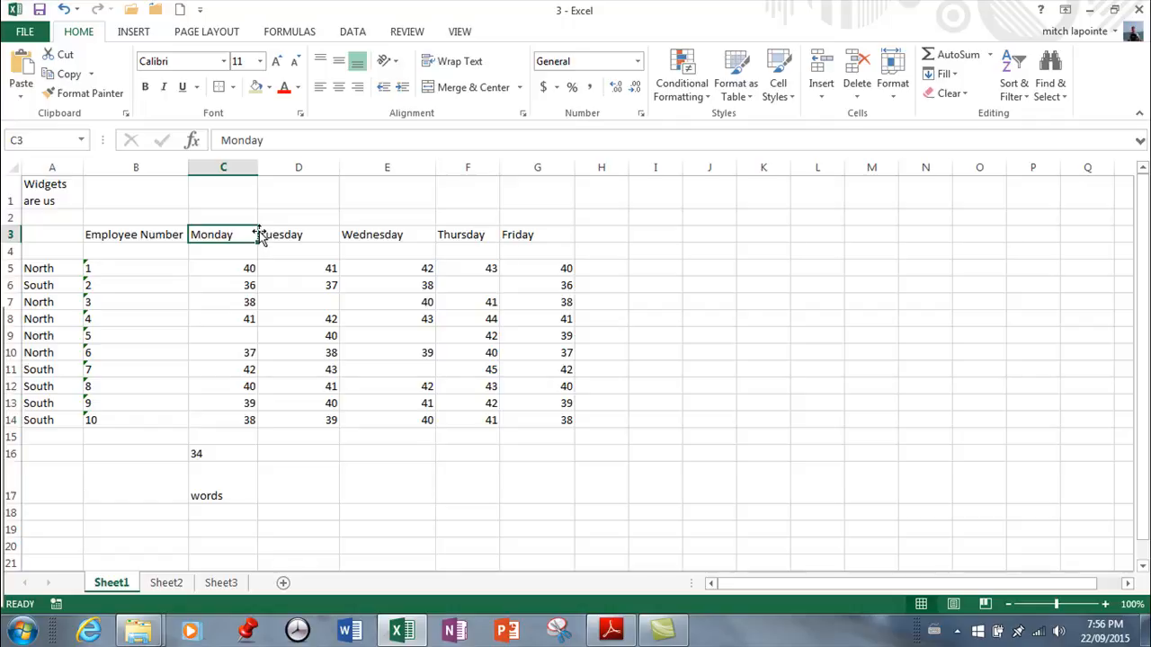
{"action": "left_click", "coordinate": [55, 195]}
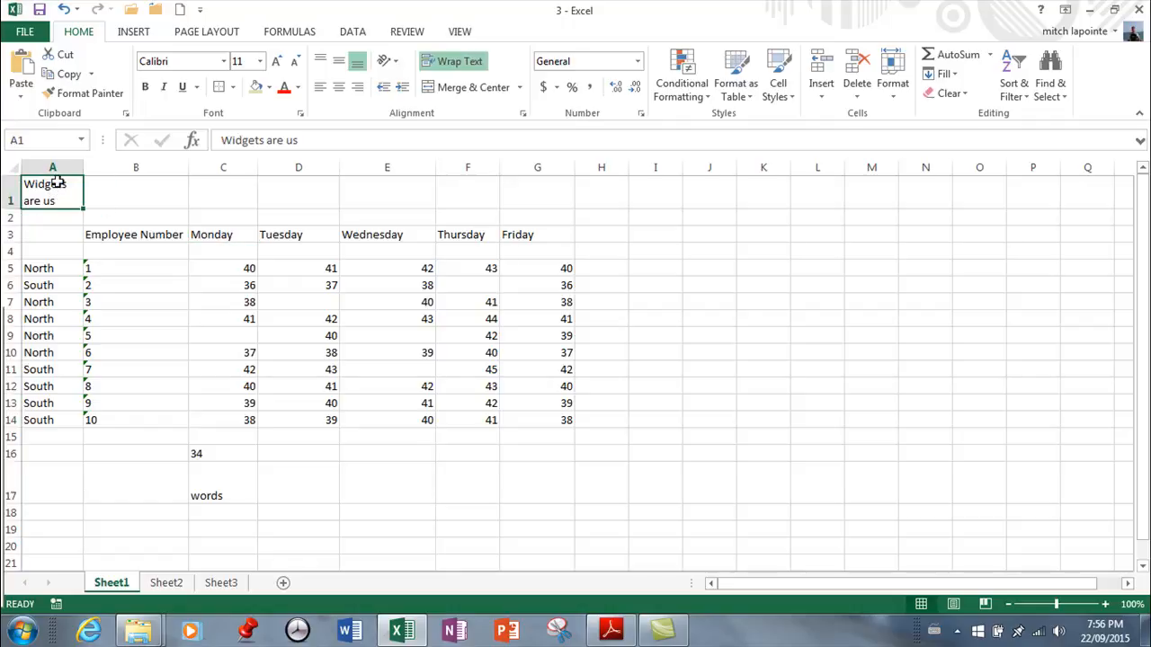
{"action": "left_click", "coordinate": [397, 63]}
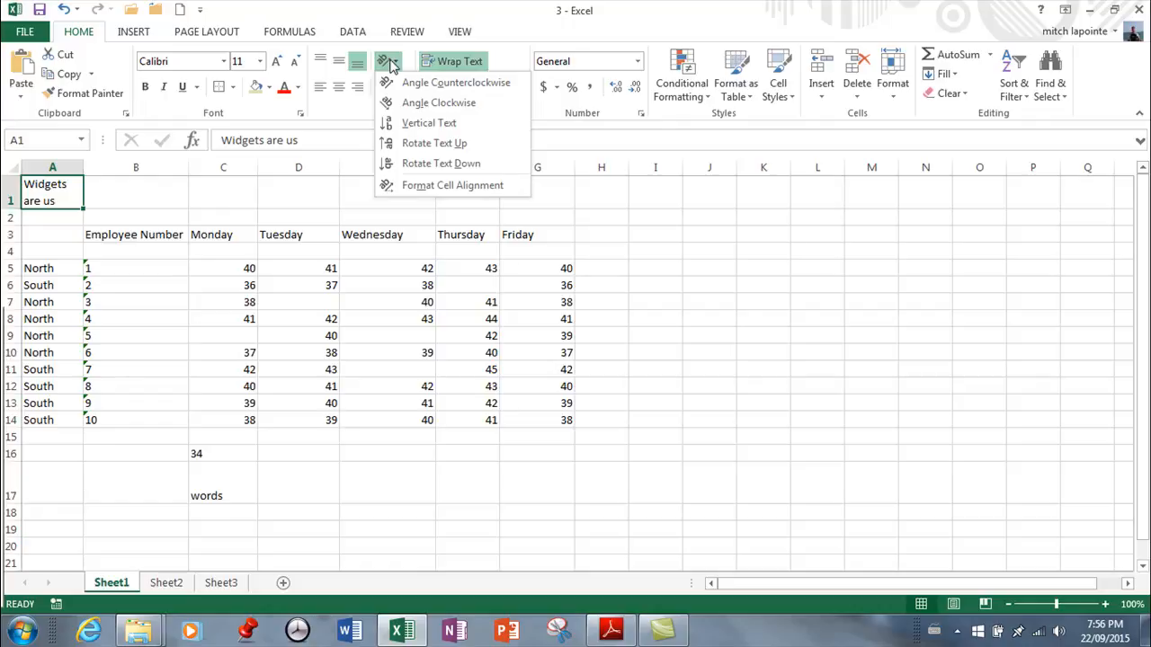
{"action": "left_click", "coordinate": [149, 233]}
{"action": "left_click", "coordinate": [149, 233]}
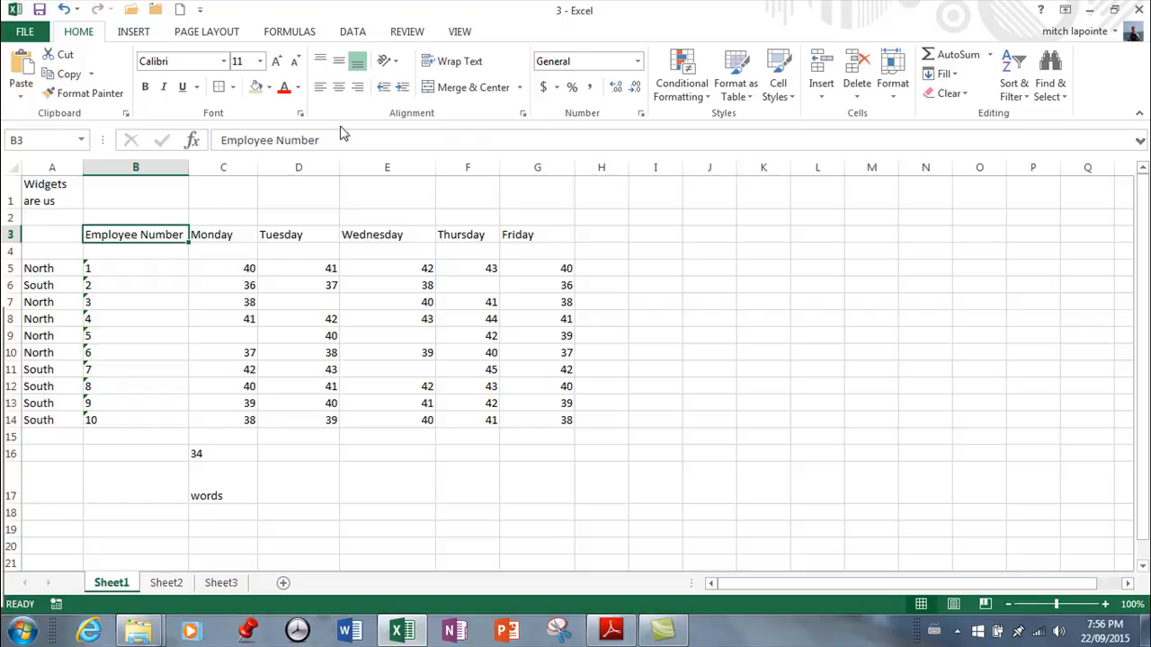
{"action": "left_click", "coordinate": [391, 61]}
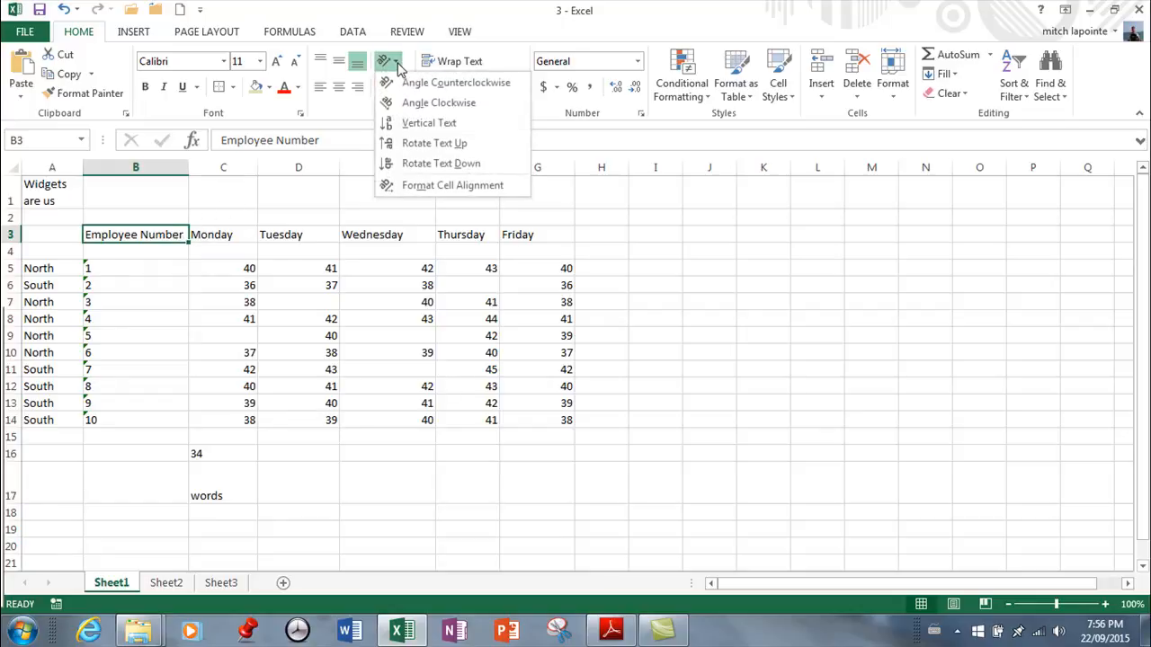
{"action": "left_click", "coordinate": [402, 82]}
Try the counterclockwise angle on the weekday headings in C3:G3 and settle on Angle Clockwise
{"action": "left_click_drag", "start_coordinate": [223, 277], "coordinate": [530, 265]}
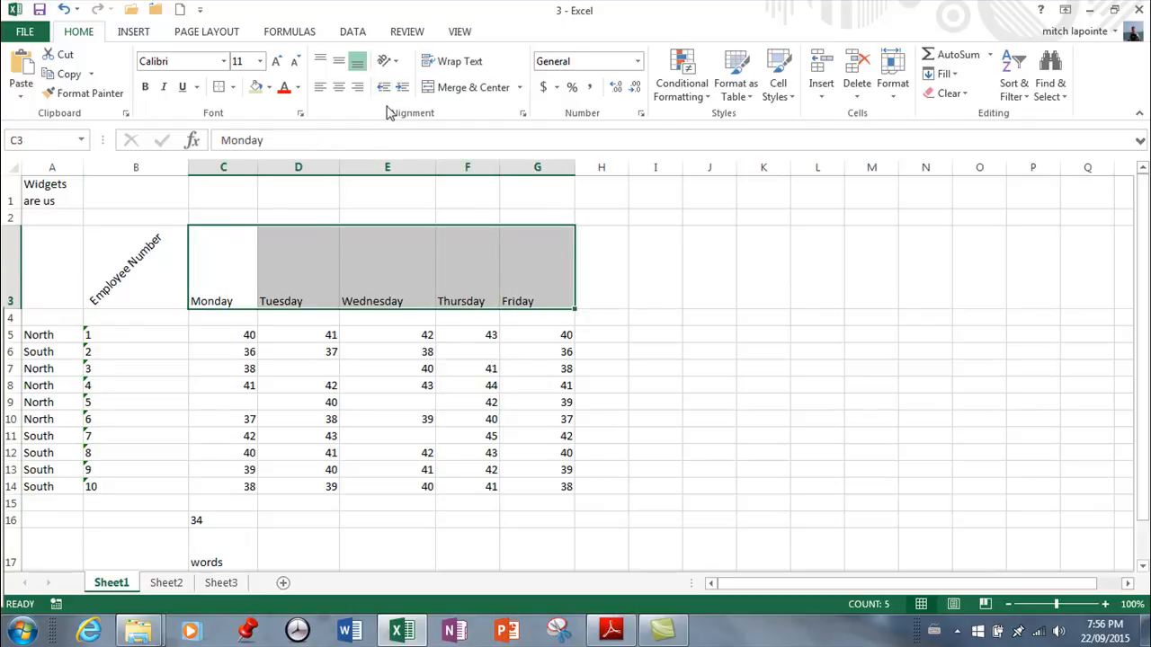
{"action": "left_click", "coordinate": [386, 63]}
{"action": "left_click", "coordinate": [401, 82]}
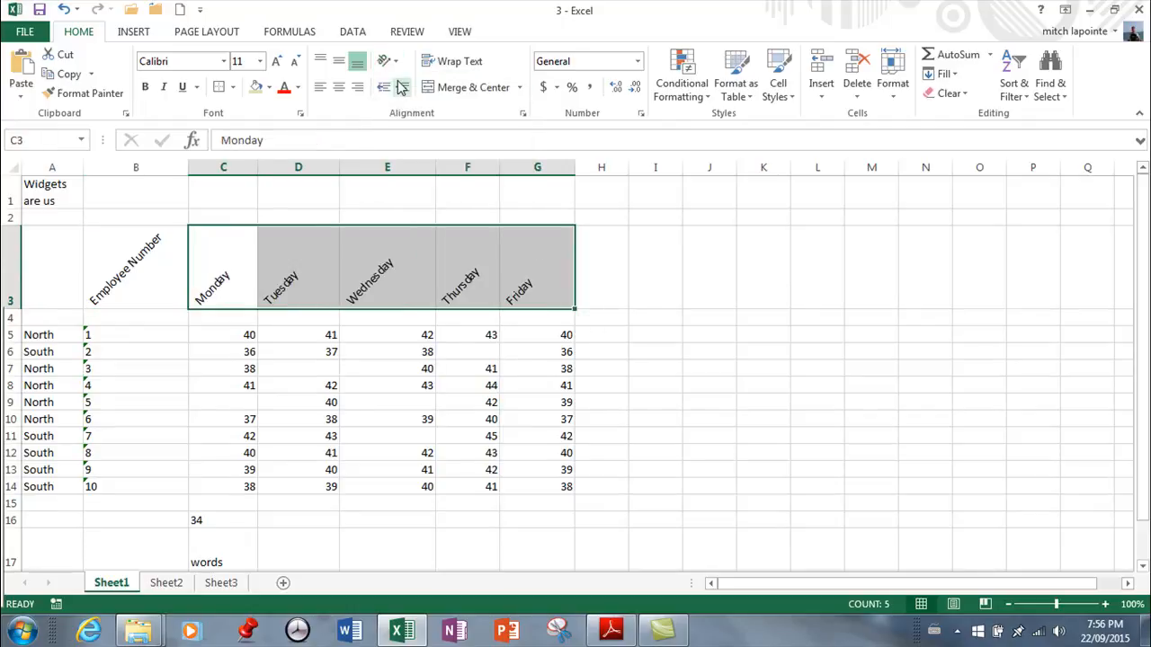
{"action": "left_click", "coordinate": [386, 61]}
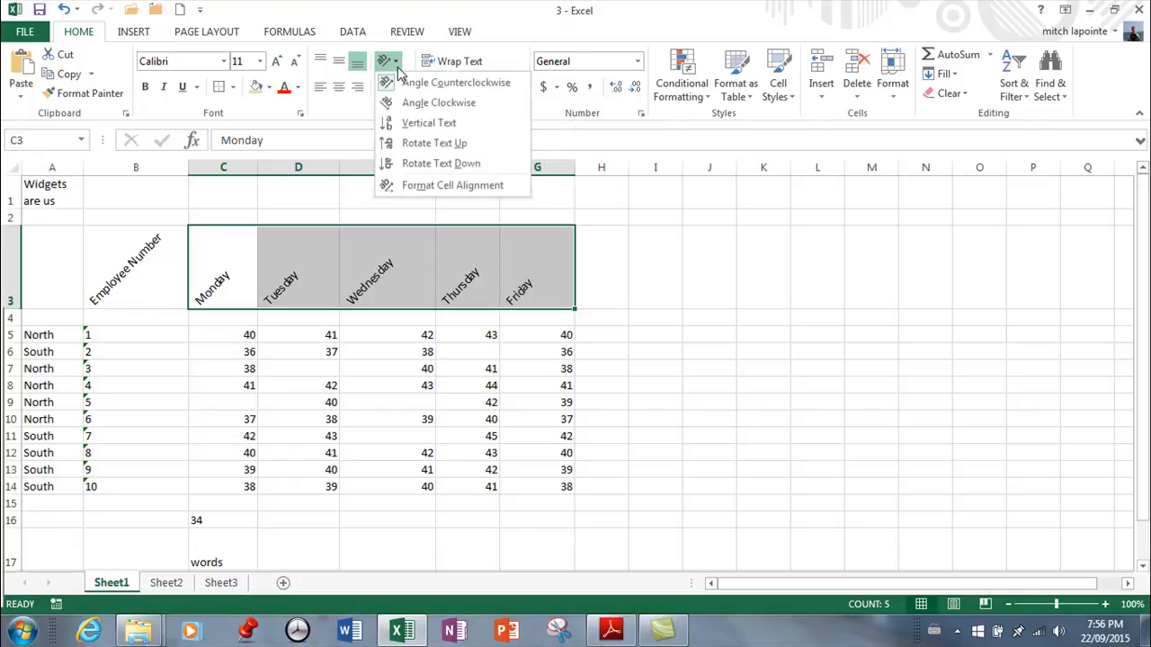
{"action": "left_click", "coordinate": [409, 103]}
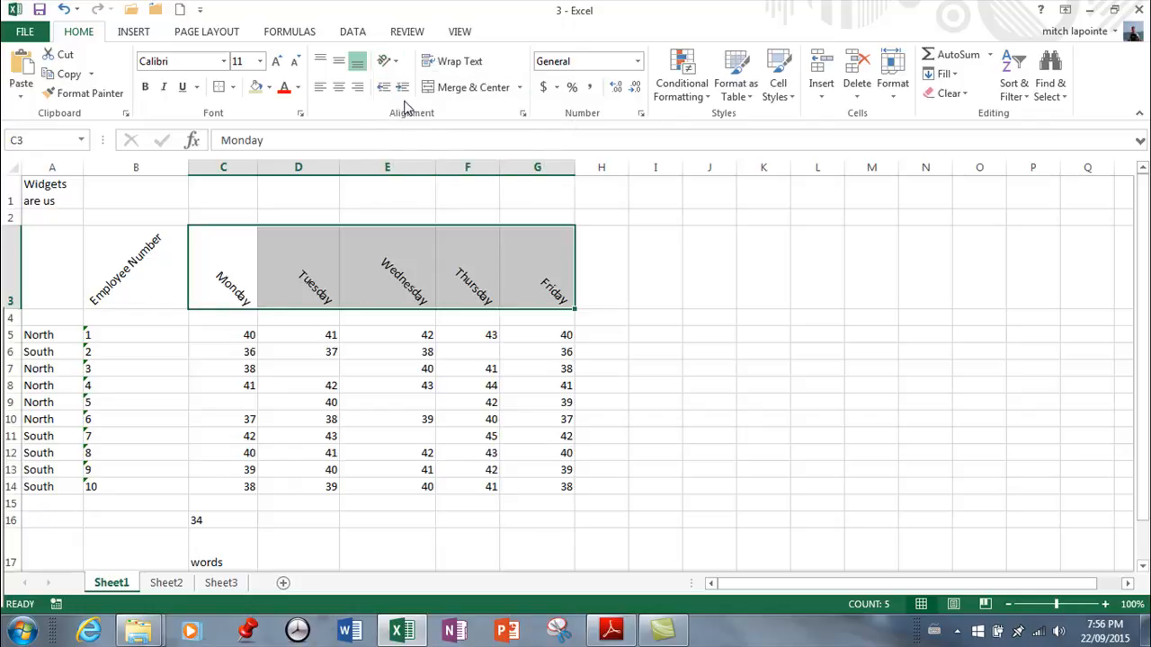
Change the orientation of the Employee Number heading in cell B3 to Angle Clockwise
{"action": "left_click", "coordinate": [135, 241]}
{"action": "left_click", "coordinate": [394, 63]}
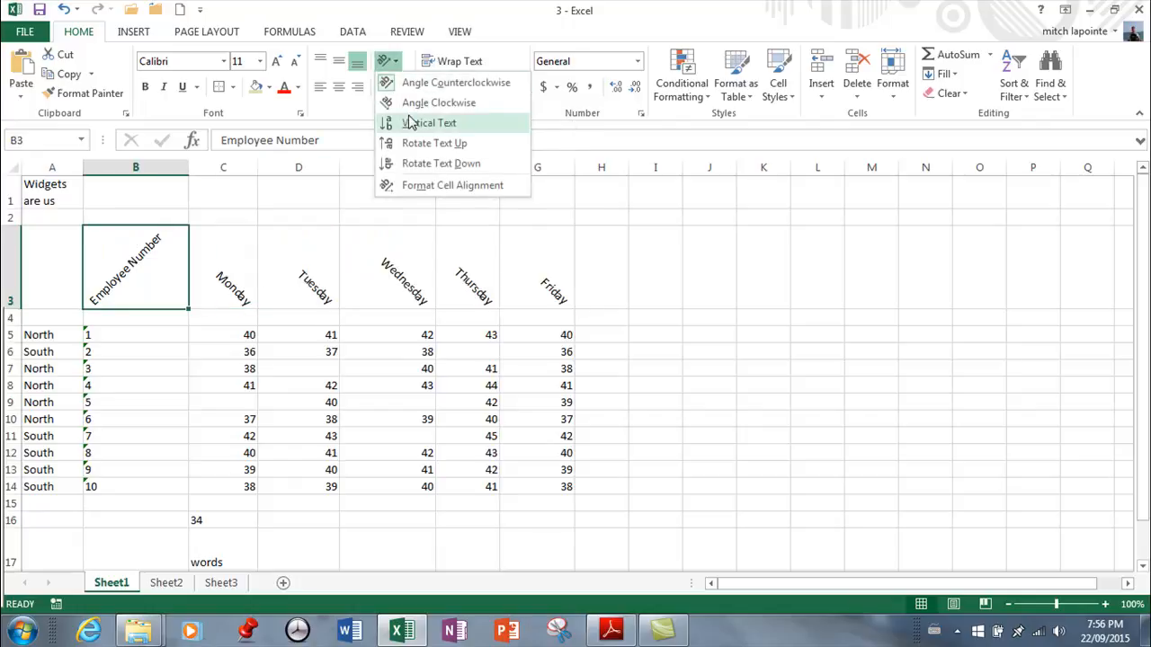
{"action": "left_click", "coordinate": [406, 103]}
Try Vertical Text on the headings in B3:G3 and settle on Rotate Text Up
{"action": "left_click_drag", "start_coordinate": [128, 299], "coordinate": [553, 286]}
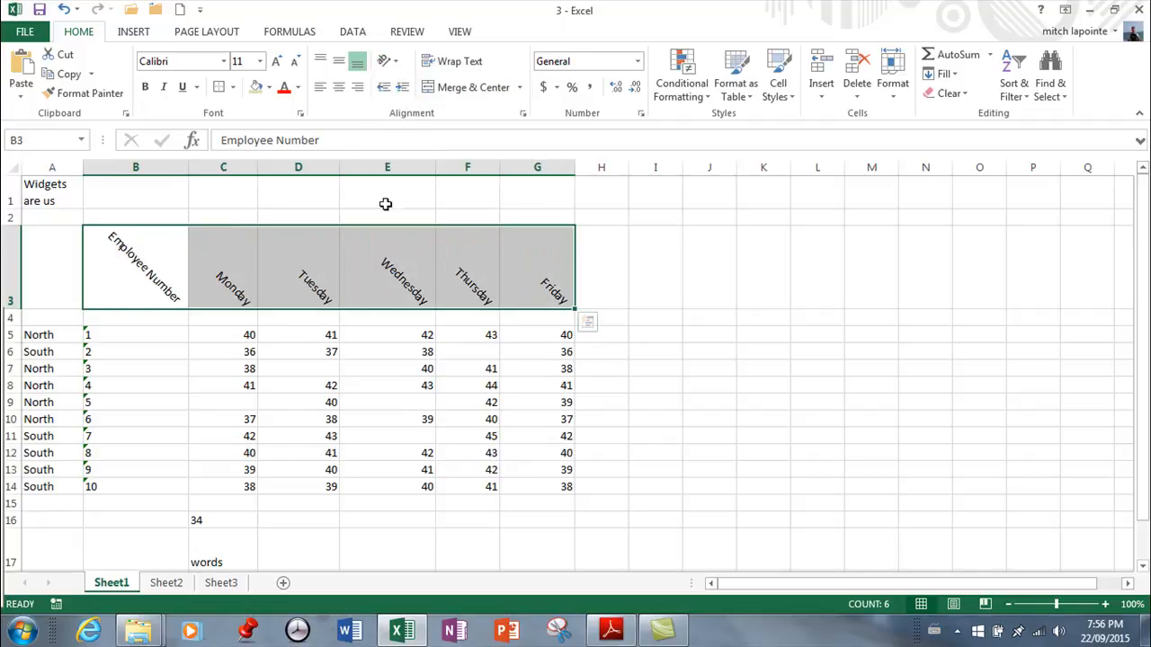
{"action": "left_click", "coordinate": [387, 61]}
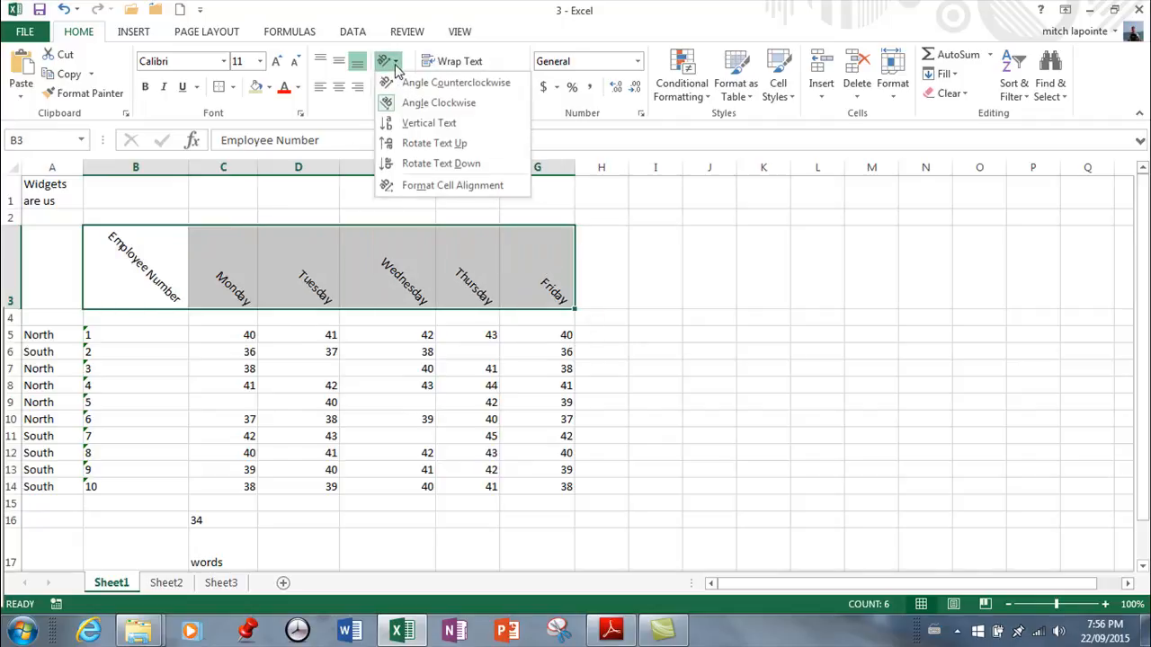
{"action": "left_click", "coordinate": [412, 126]}
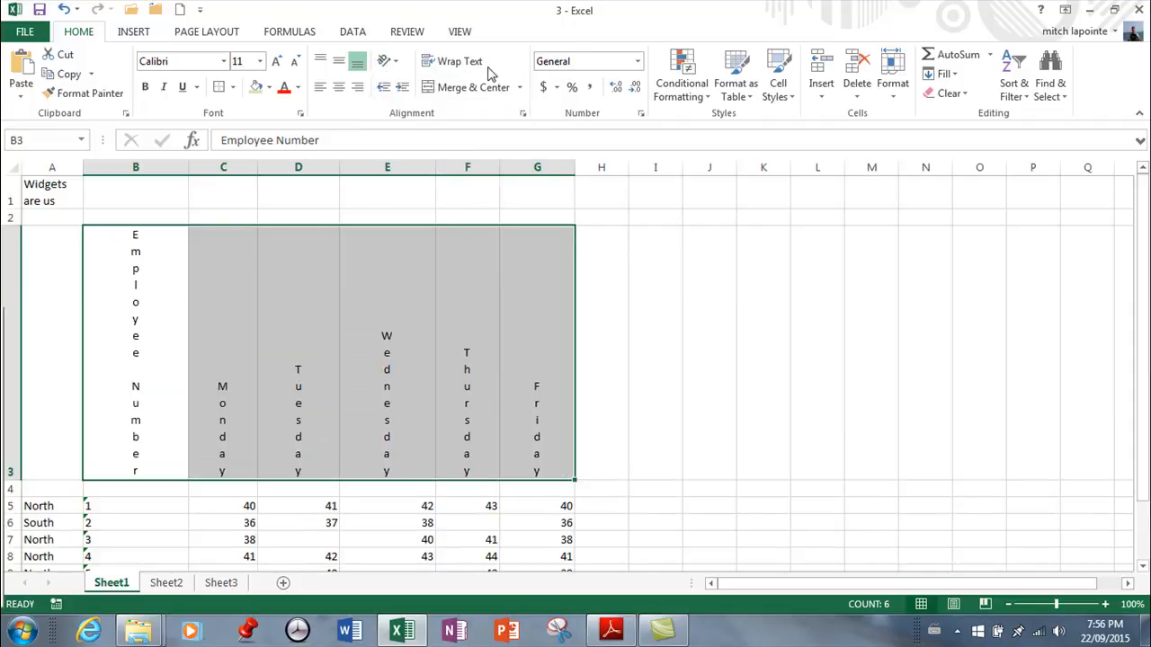
{"action": "left_click", "coordinate": [385, 64]}
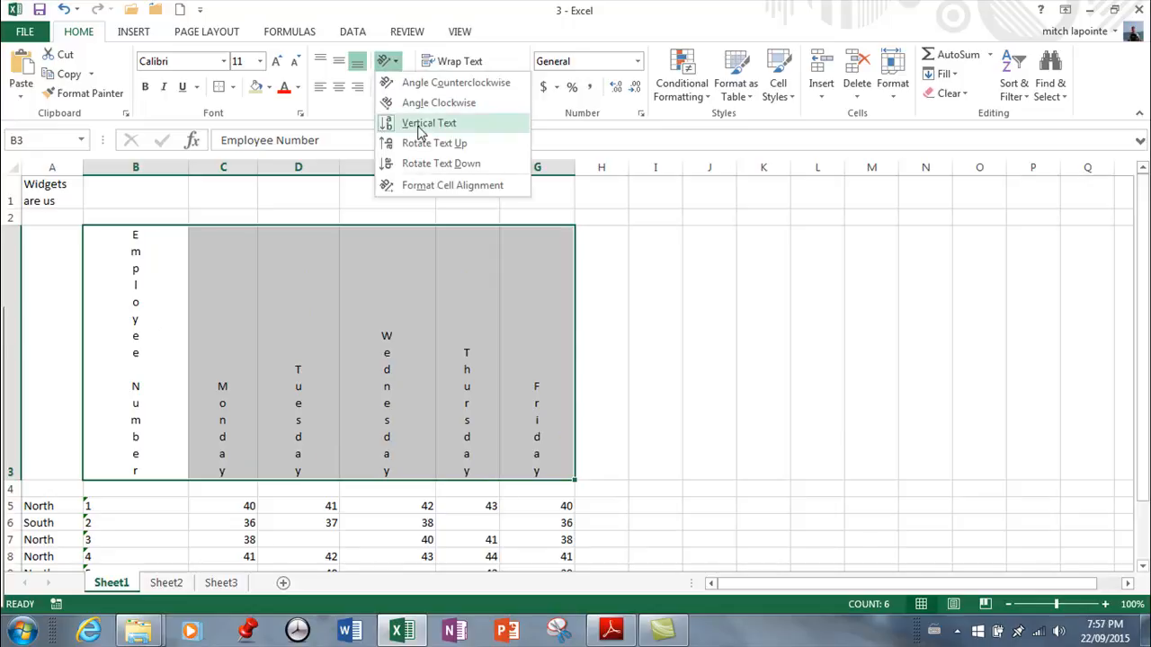
{"action": "left_click", "coordinate": [422, 139]}
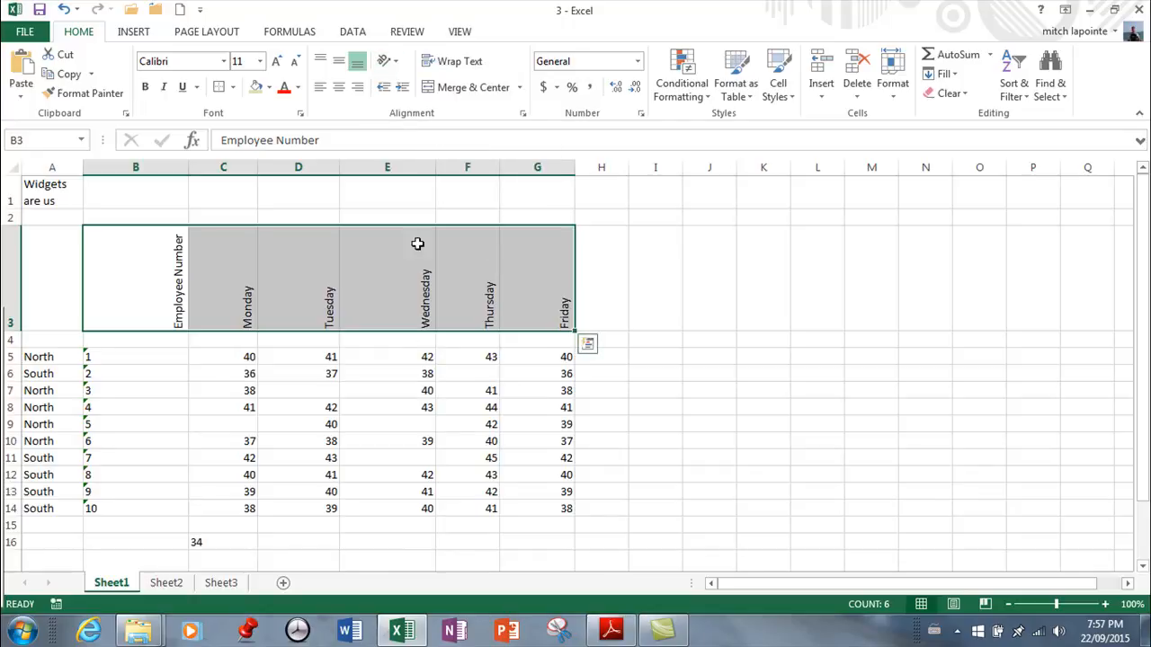
AutoFit the widths of columns B through G to the rotated headings and their data
{"action": "double_click", "coordinate": [193, 168]}
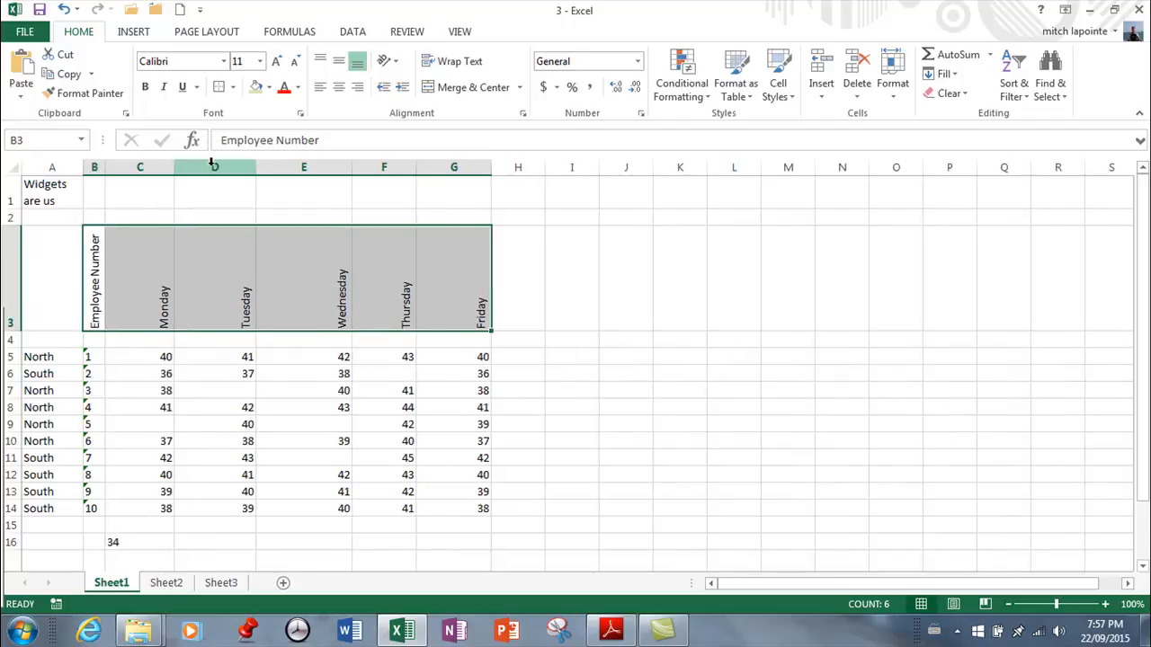
{"action": "double_click", "coordinate": [175, 167]}
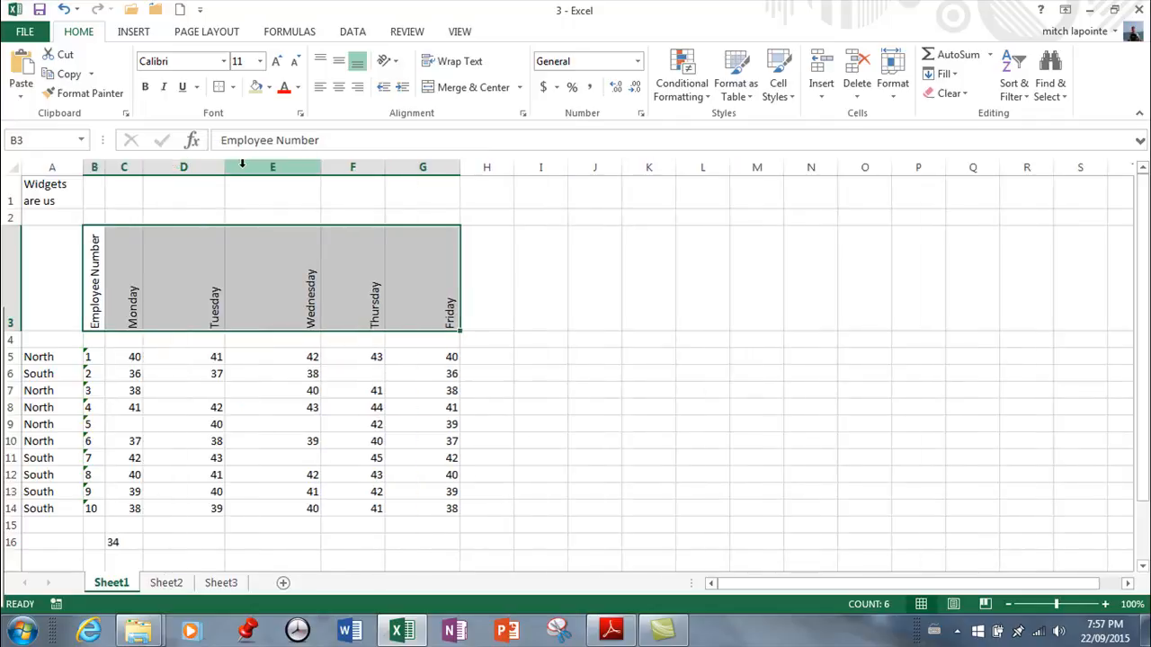
{"action": "double_click", "coordinate": [224, 167]}
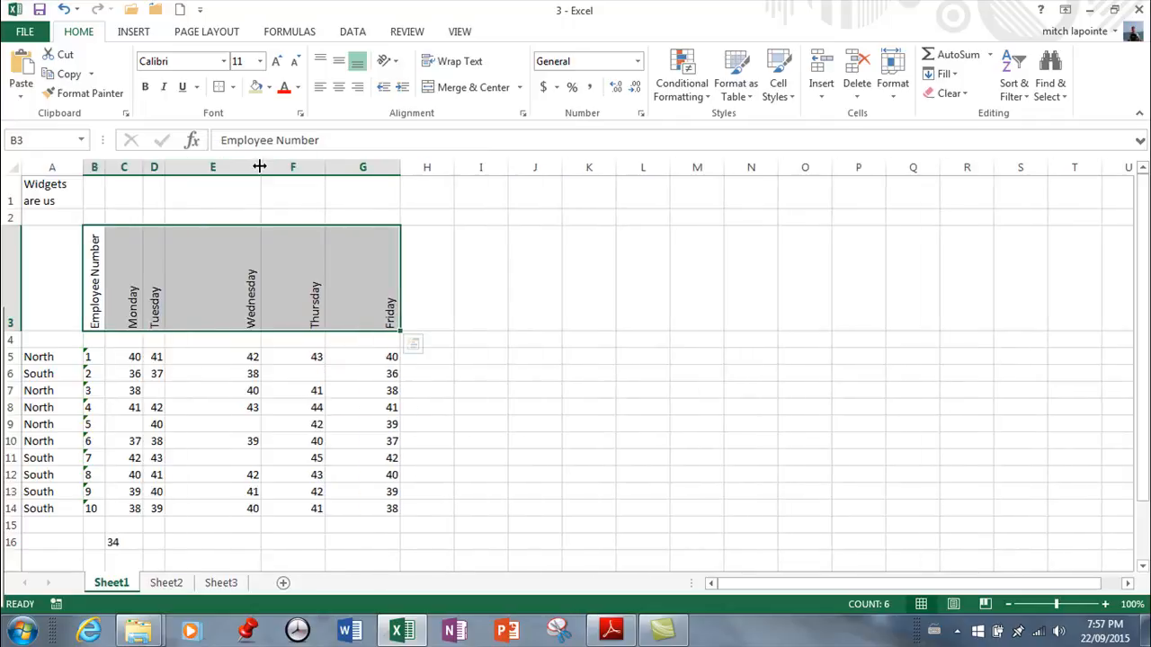
{"action": "double_click", "coordinate": [259, 167]}
{"action": "double_click", "coordinate": [252, 167]}
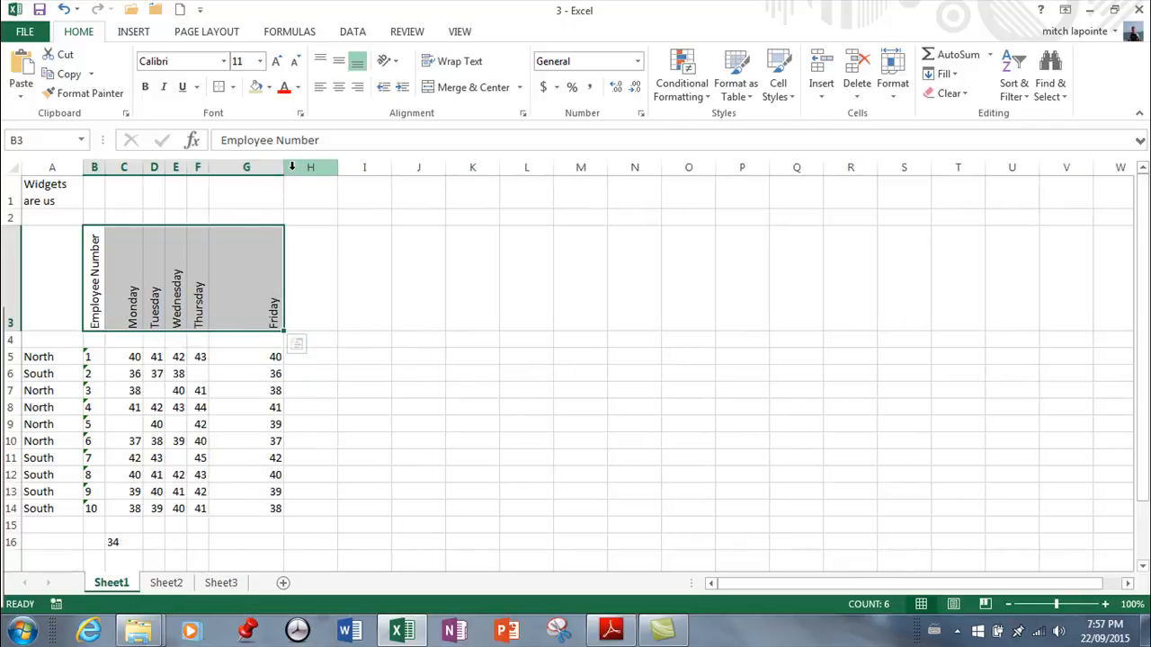
{"action": "double_click", "coordinate": [283, 168]}
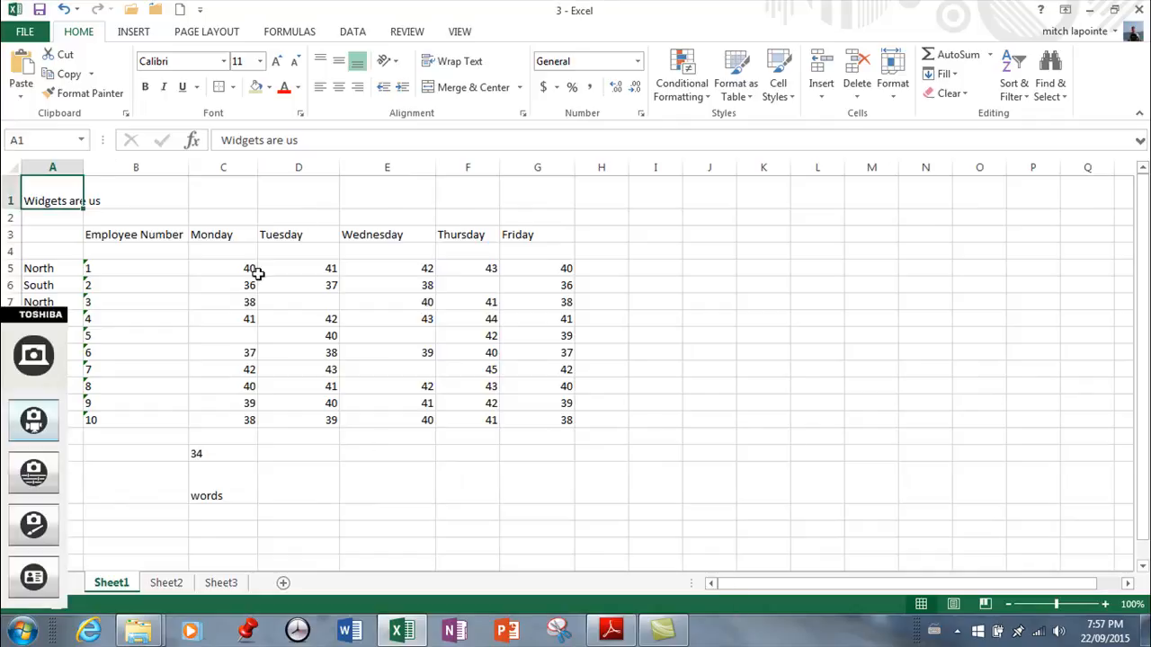
Examine cells A1, B1 and D1 in row 1 to check which one holds the Widgets are us title
{"action": "left_click", "coordinate": [184, 268]}
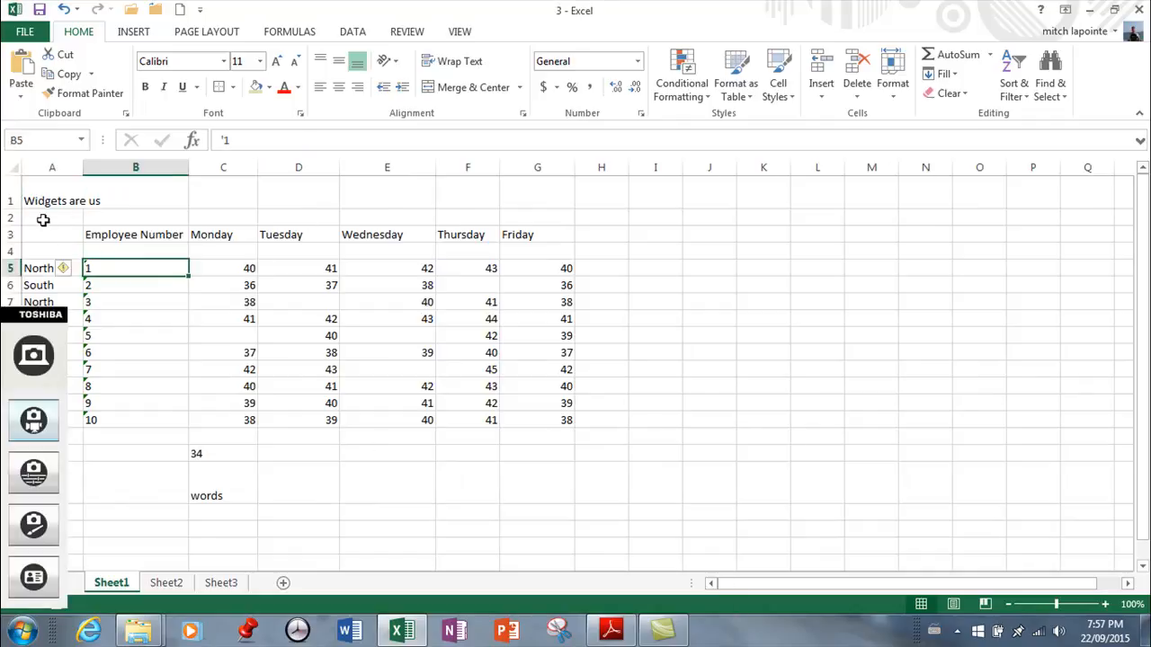
{"action": "left_click", "coordinate": [104, 199]}
{"action": "left_click", "coordinate": [35, 198]}
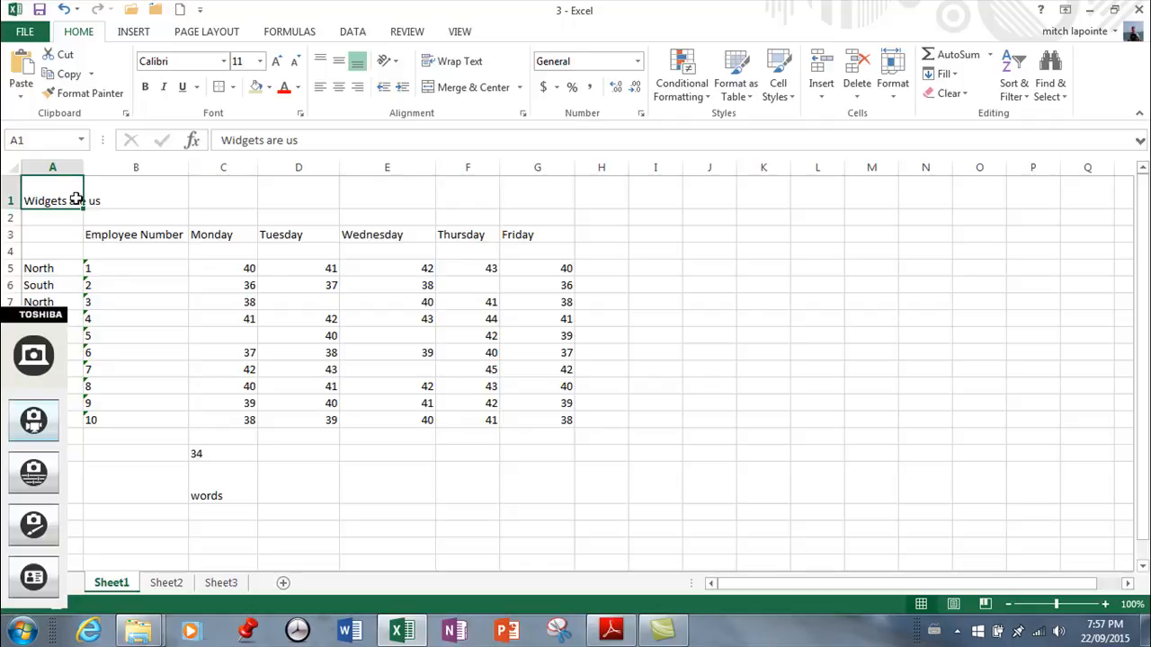
{"action": "left_click_drag", "start_coordinate": [67, 197], "coordinate": [545, 198]}
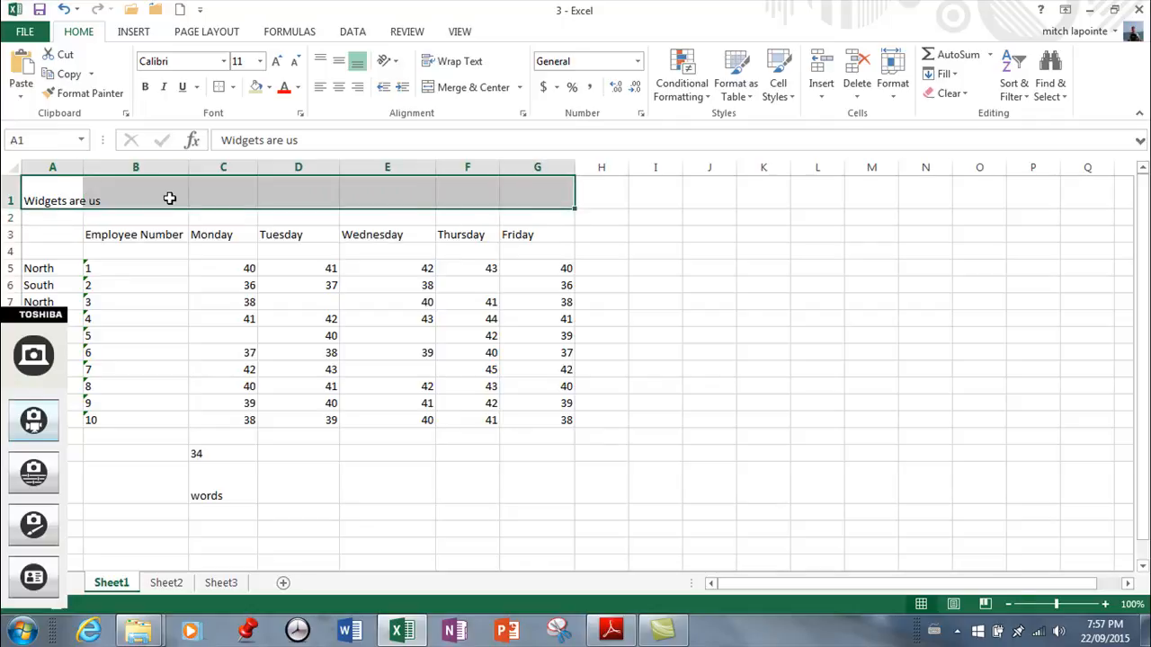
{"action": "left_click", "coordinate": [301, 195]}
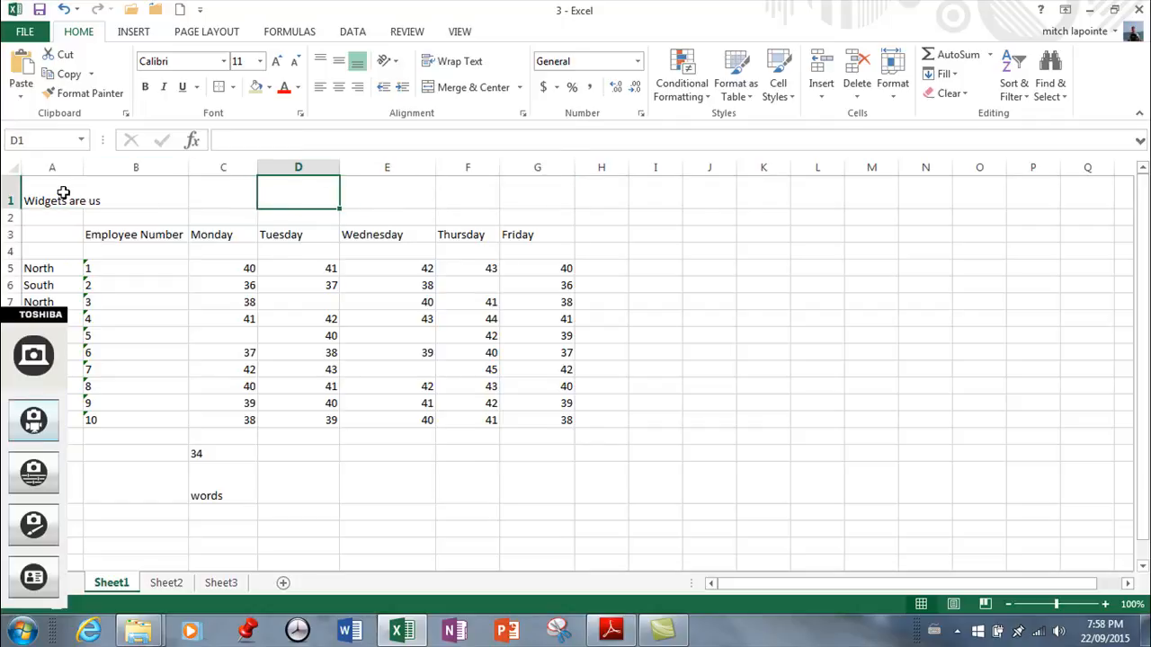
{"action": "left_click", "coordinate": [111, 199]}
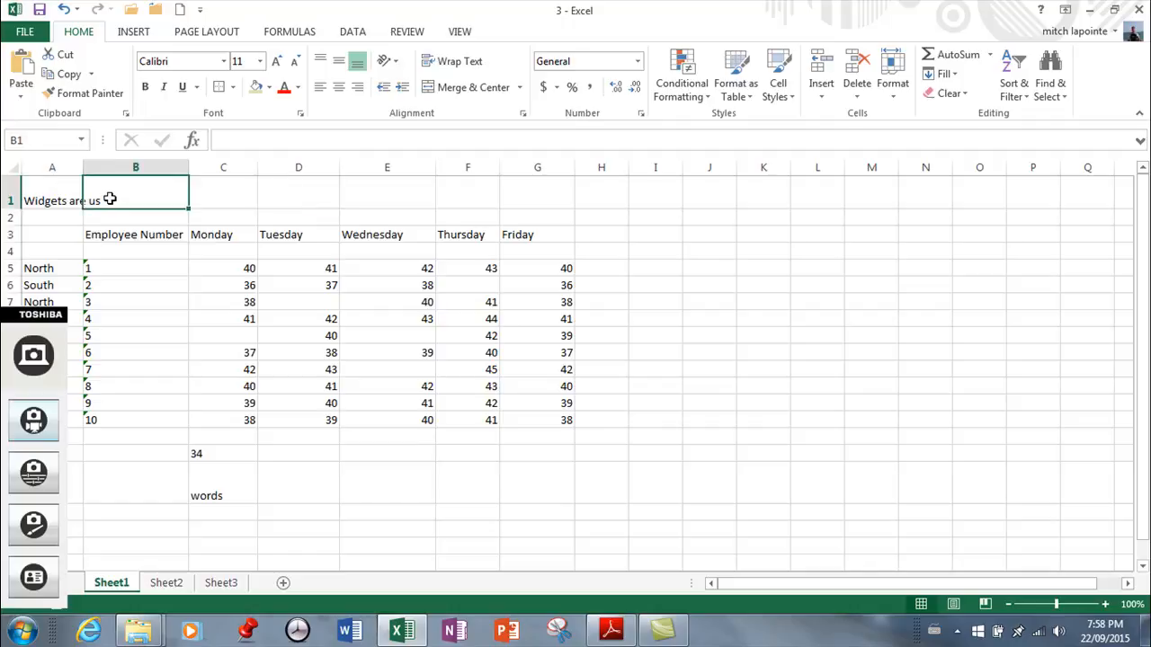
{"action": "left_click", "coordinate": [56, 191]}
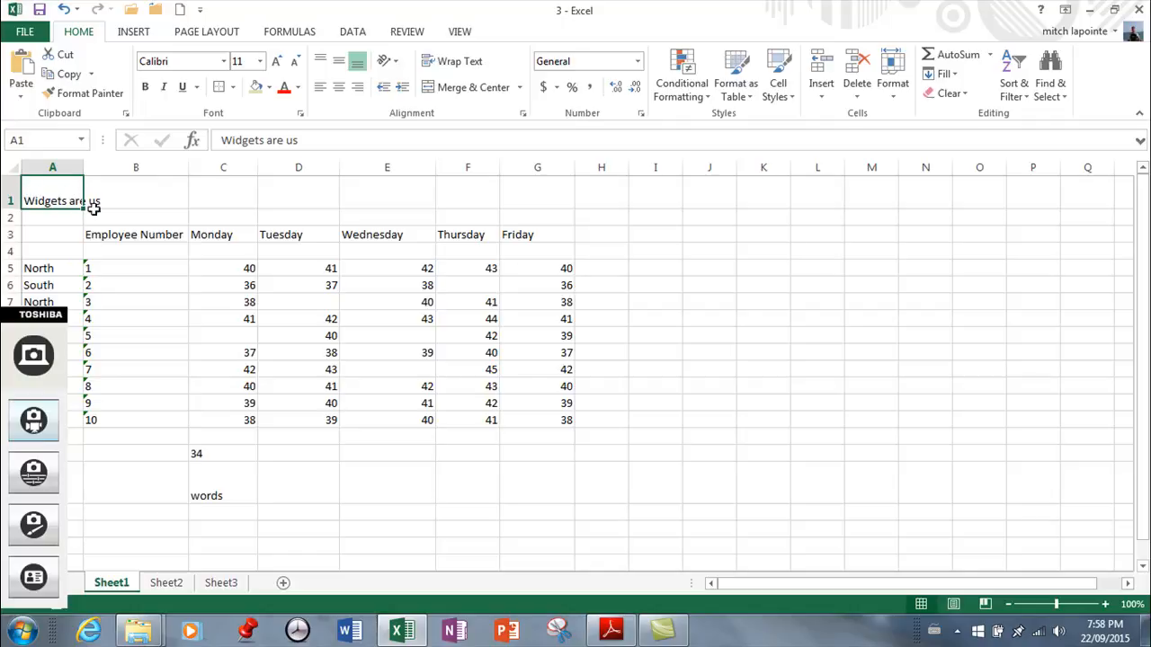
Merge and center the Widgets are us title across cells A1:G1
{"action": "left_click_drag", "start_coordinate": [91, 188], "coordinate": [532, 190]}
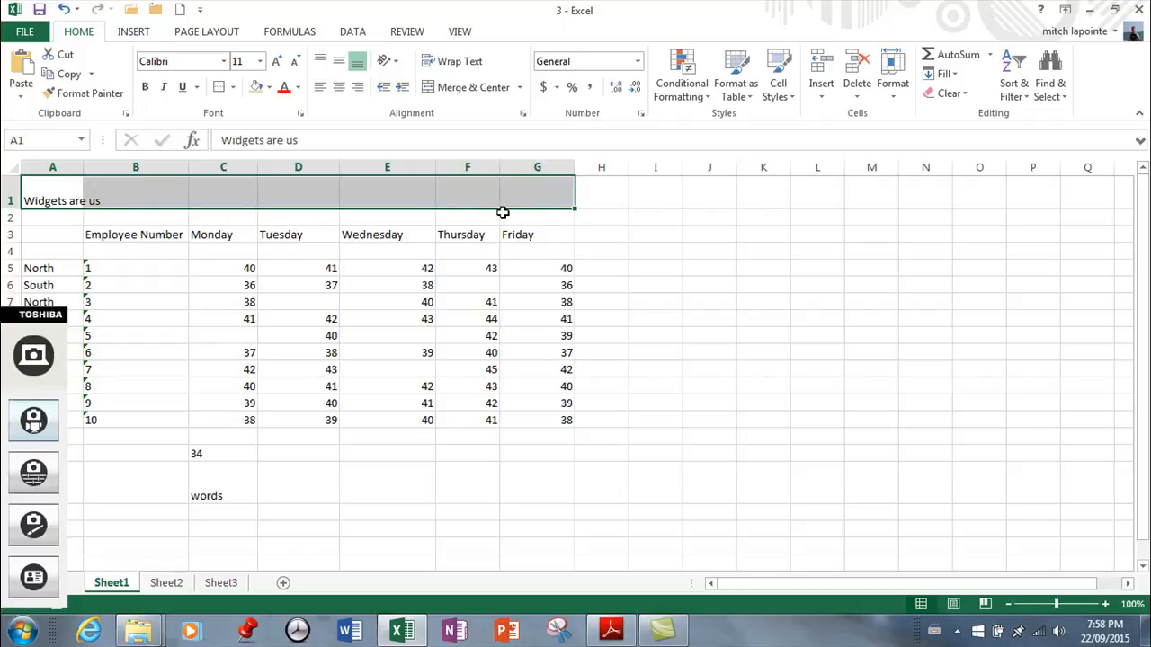
{"action": "left_click", "coordinate": [479, 92]}
{"action": "left_click", "coordinate": [666, 340]}
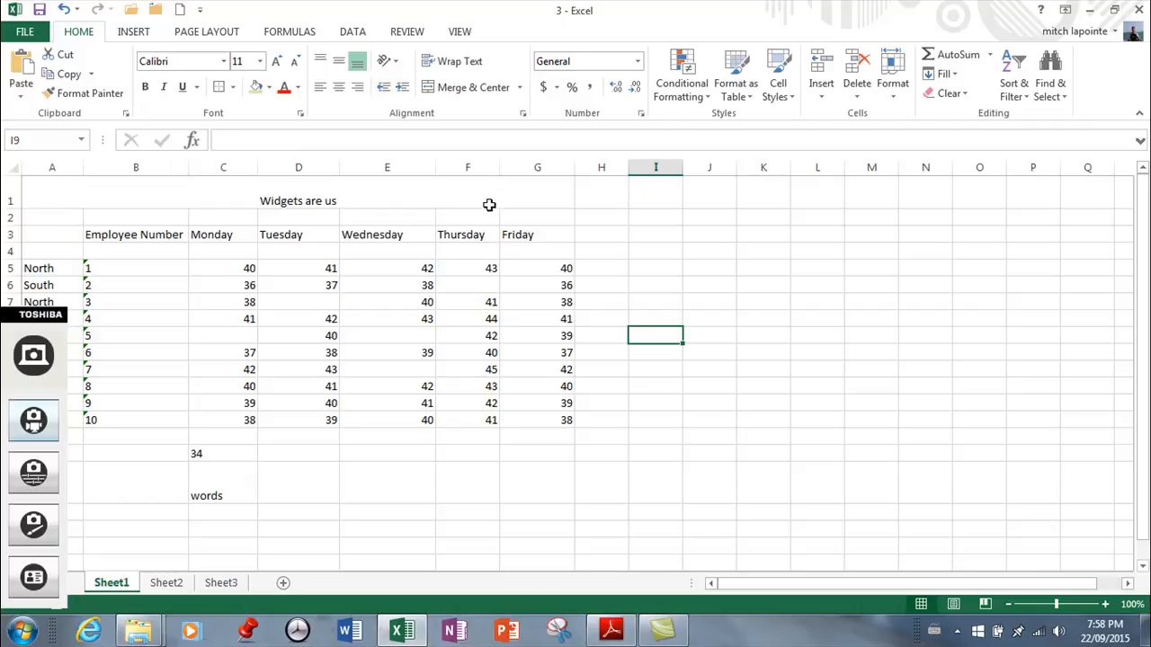
Apply Merge Across to the title in A1:G1 and try left, right and center alignment, finishing with left
{"action": "left_click", "coordinate": [293, 198]}
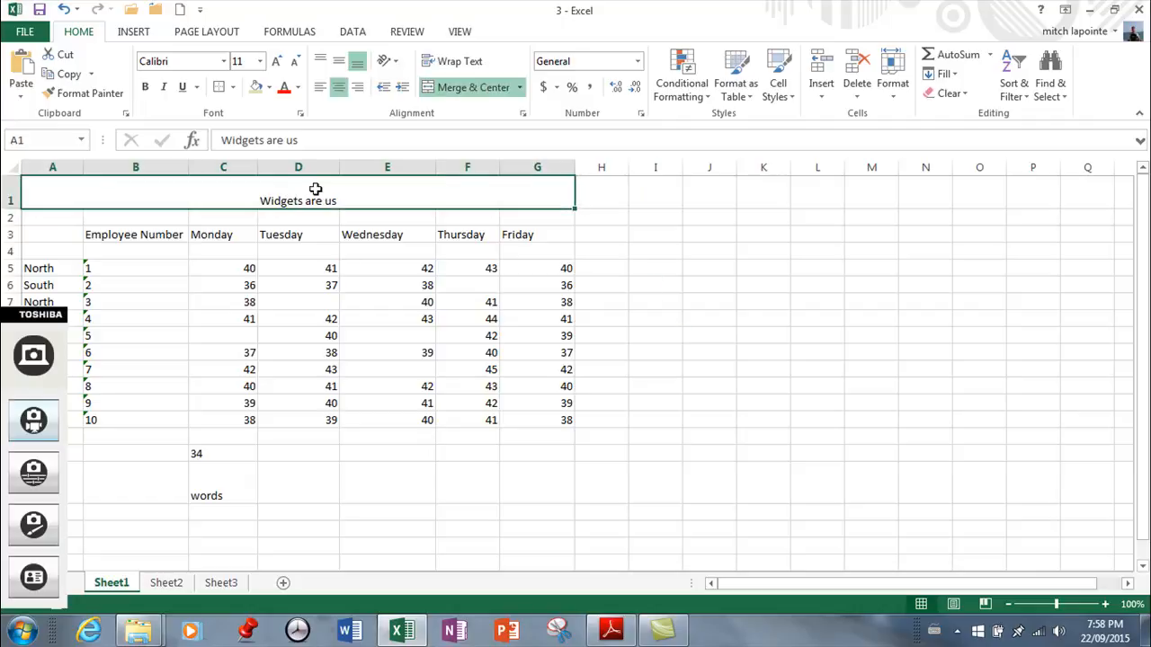
{"action": "left_click", "coordinate": [520, 87]}
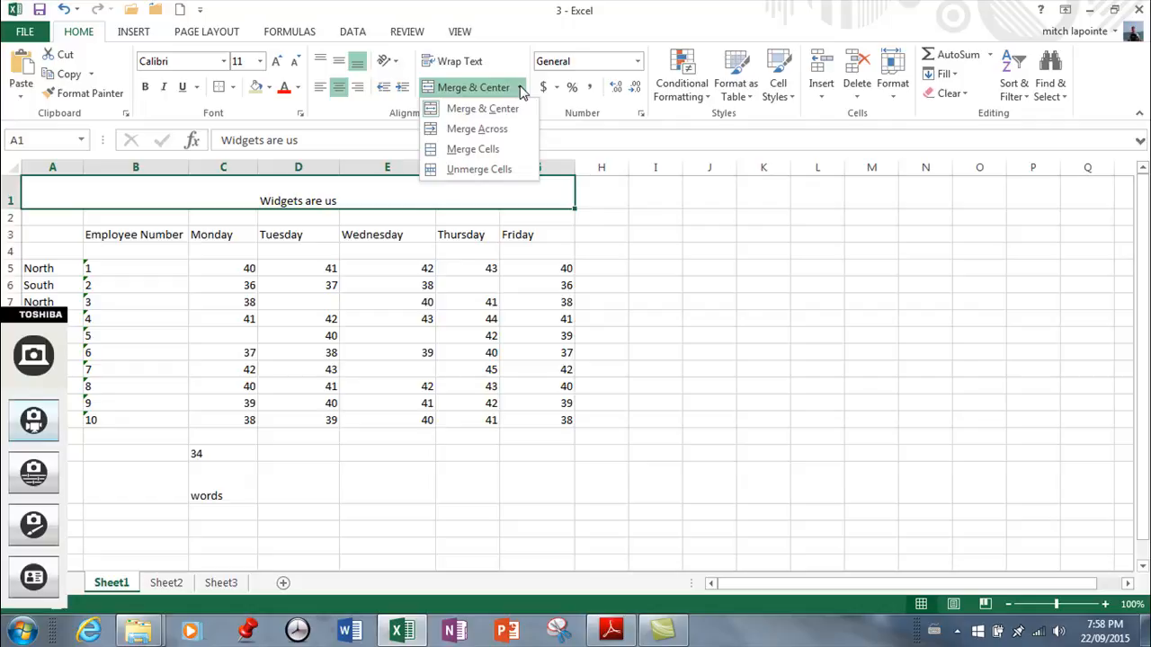
{"action": "left_click", "coordinate": [455, 131]}
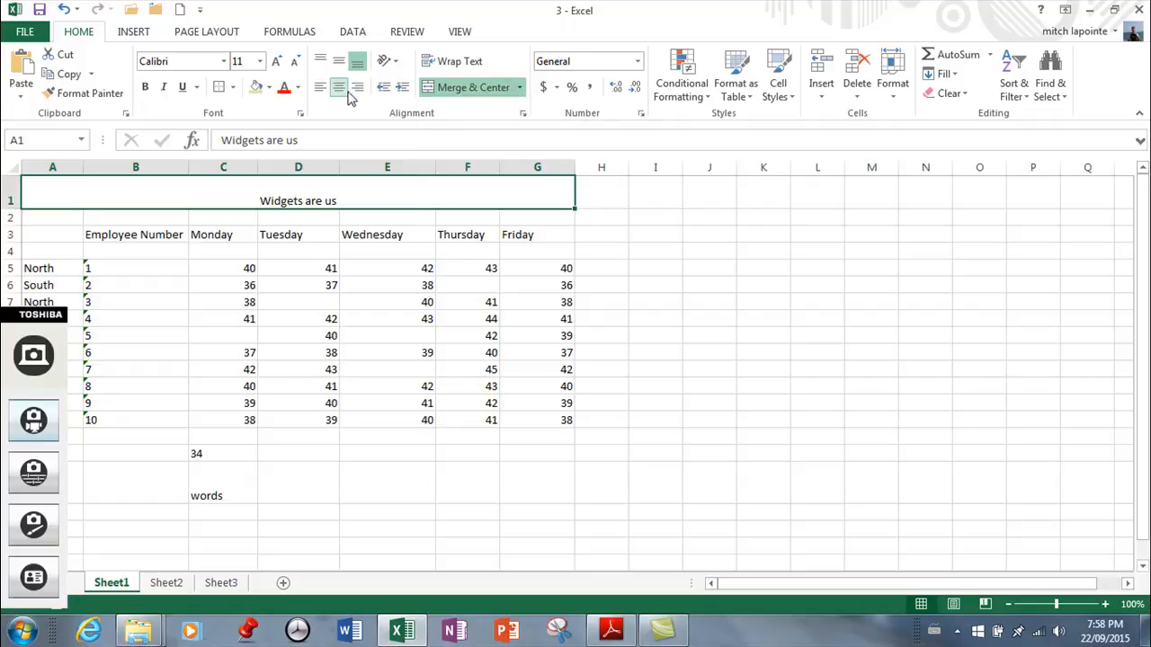
{"action": "left_click", "coordinate": [321, 89]}
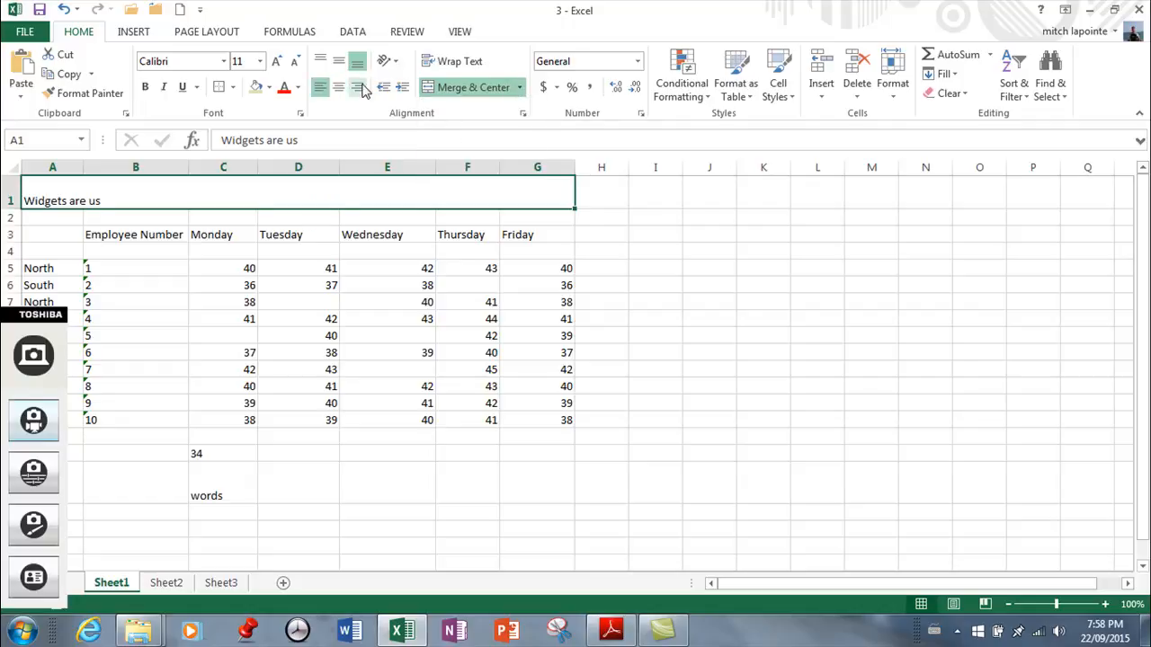
{"action": "left_click", "coordinate": [358, 88]}
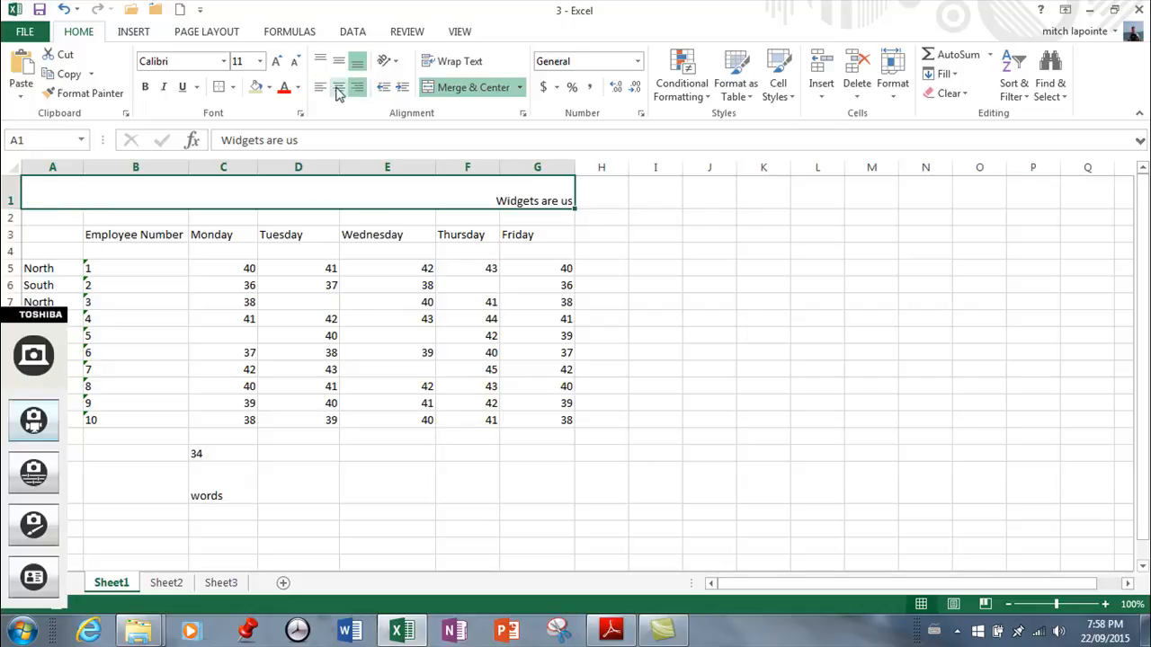
{"action": "left_click", "coordinate": [339, 87]}
{"action": "left_click", "coordinate": [320, 87]}
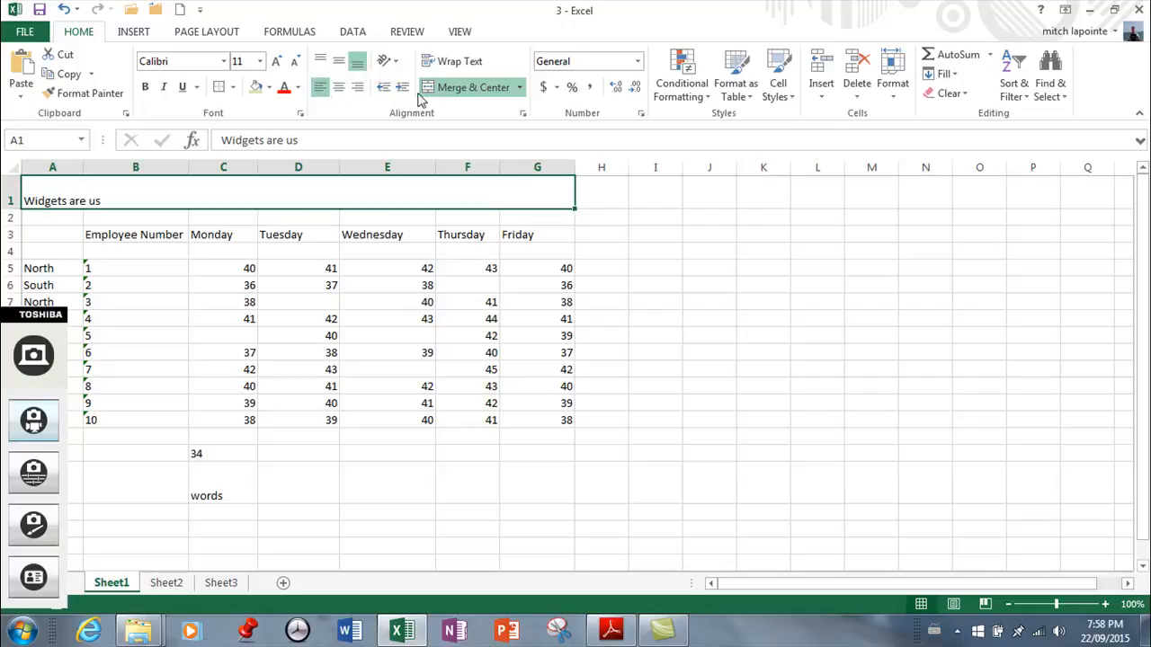
Unmerge the title range A1:G1 and merge it again using Merge Cells
{"action": "left_click", "coordinate": [510, 88]}
{"action": "left_click", "coordinate": [519, 87]}
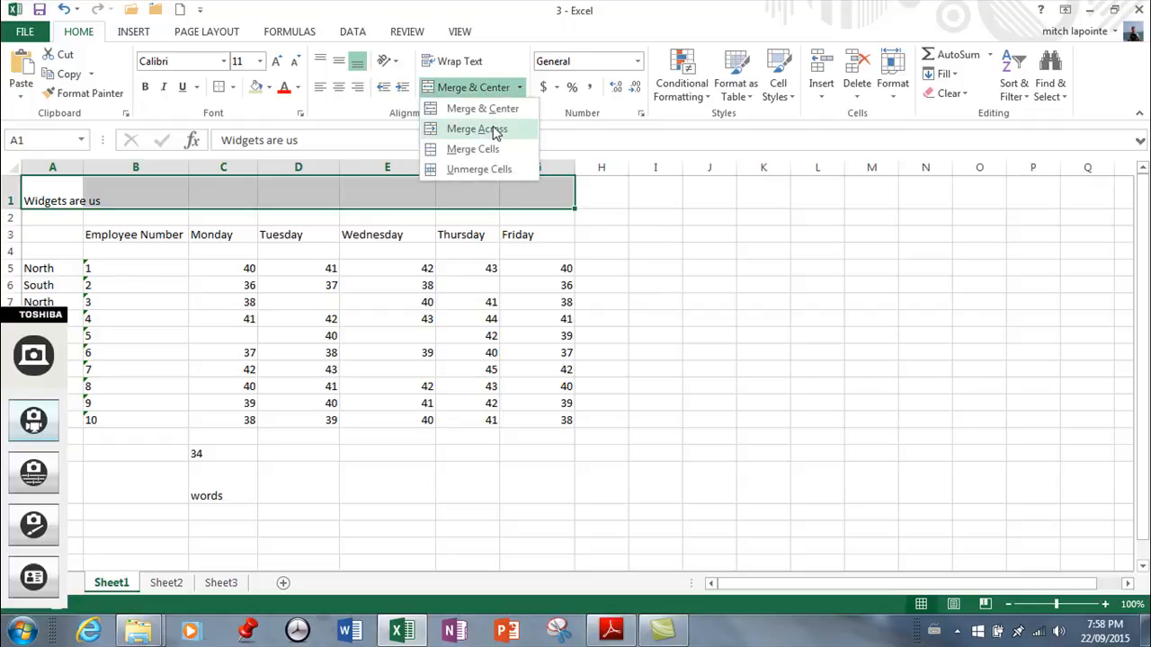
{"action": "left_click", "coordinate": [462, 150]}
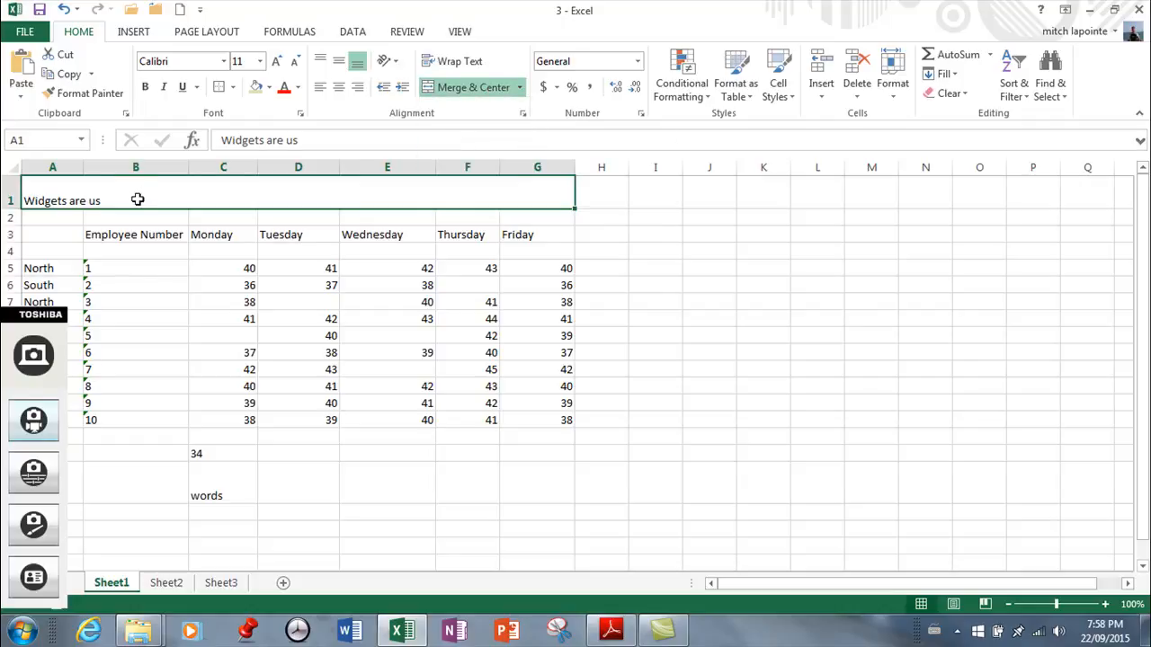
Try center and right alignment on the merged title in row 1, finishing with left alignment
{"action": "left_click", "coordinate": [340, 89]}
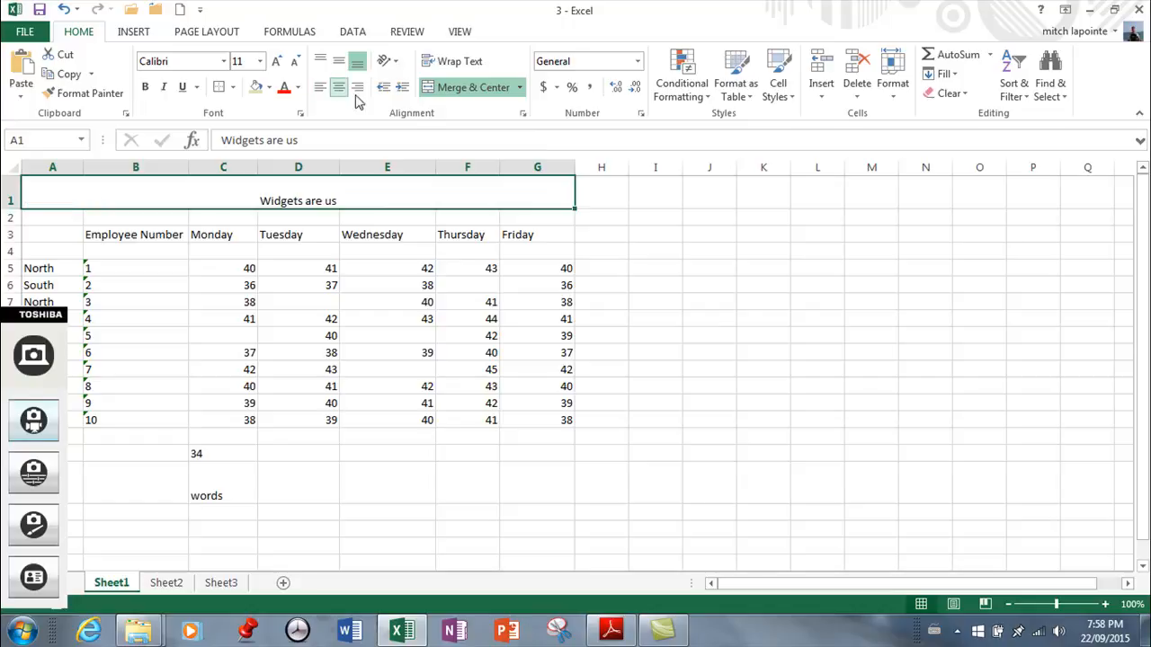
{"action": "left_click", "coordinate": [356, 89]}
{"action": "left_click", "coordinate": [321, 89]}
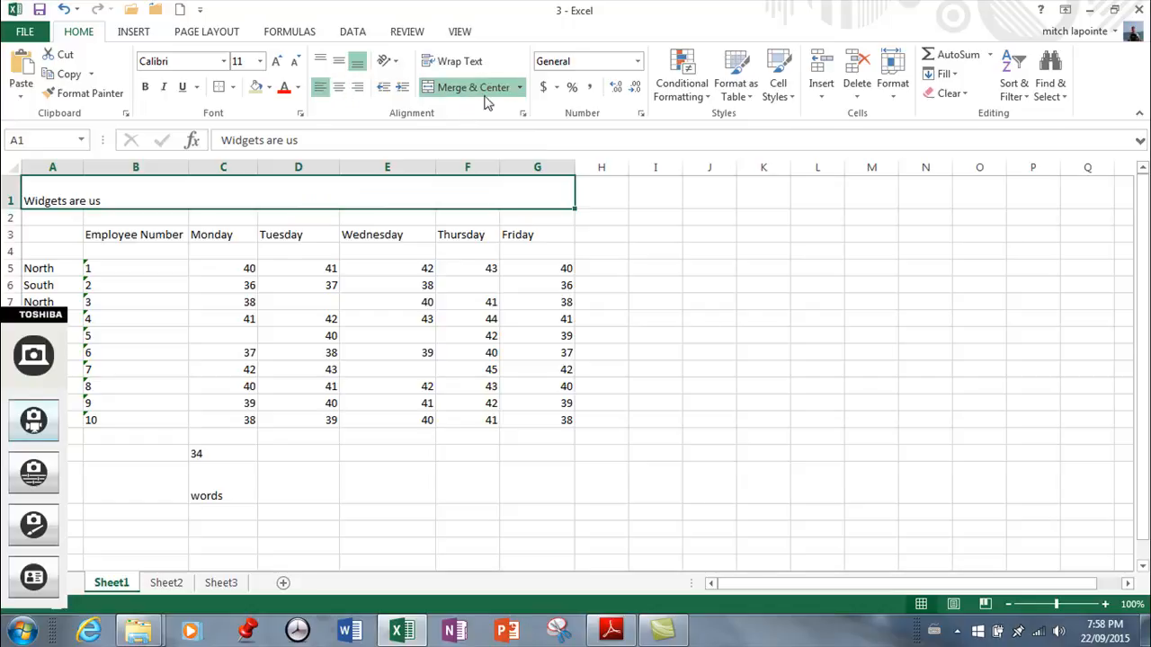
Unmerge the title cells A1:G1
{"action": "left_click", "coordinate": [520, 89]}
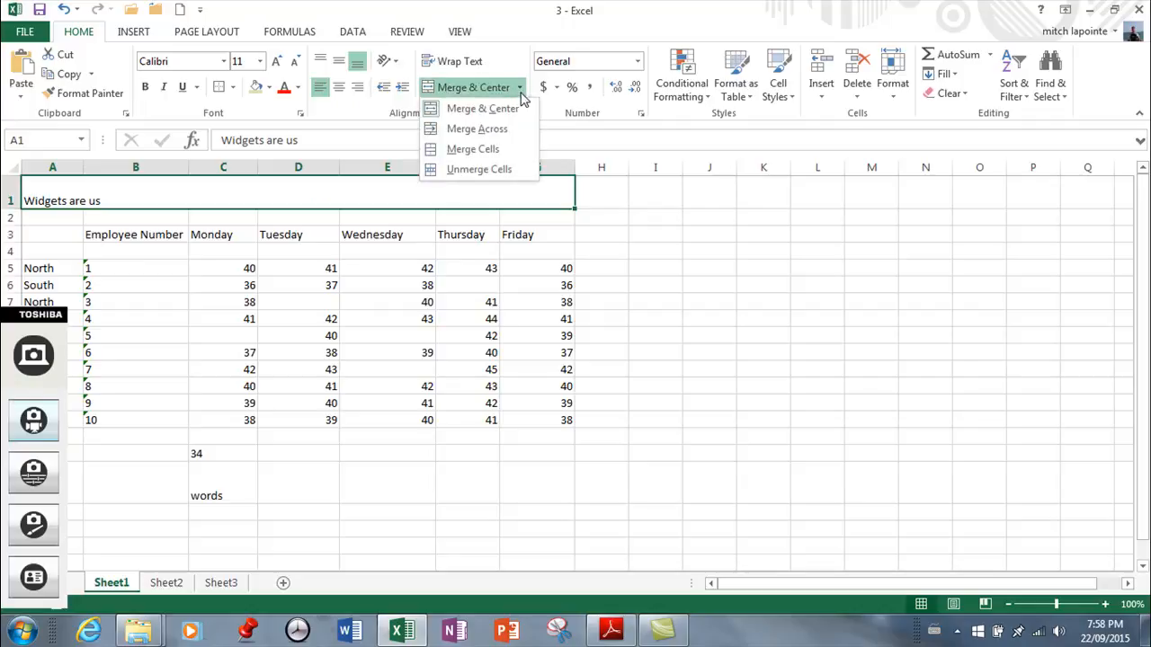
{"action": "left_click", "coordinate": [459, 170]}
{"action": "left_click", "coordinate": [611, 232]}
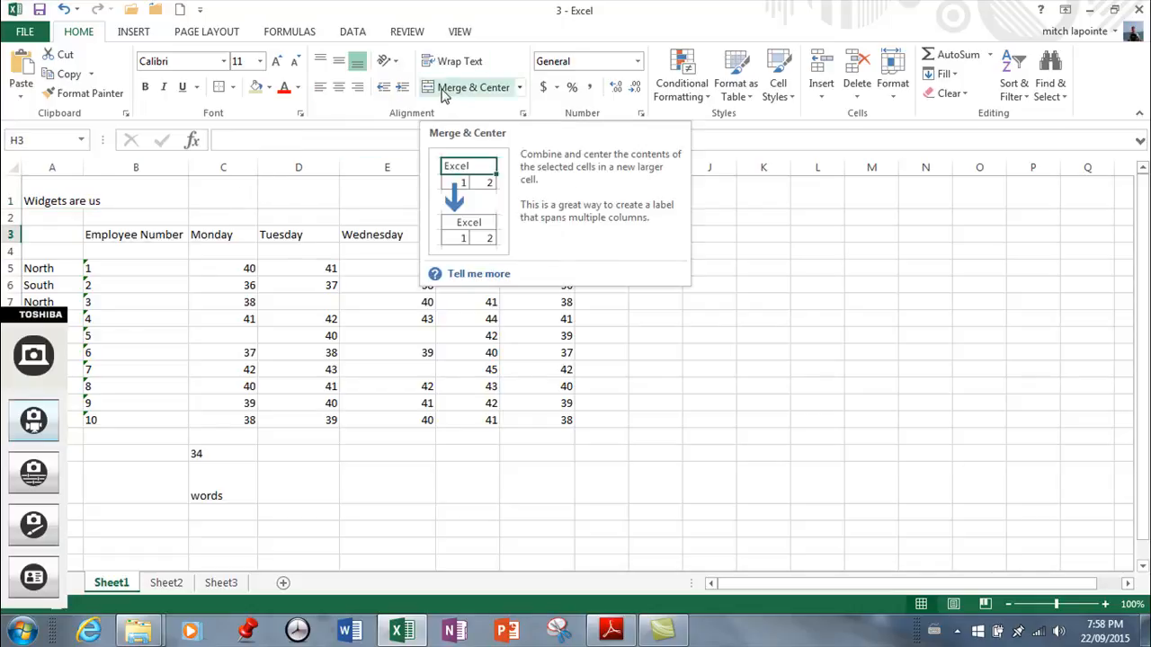
Merge and center the Employee Number heading over cells B3:B4 and align it to the vertical middle
{"action": "left_click_drag", "start_coordinate": [133, 234], "coordinate": [130, 254]}
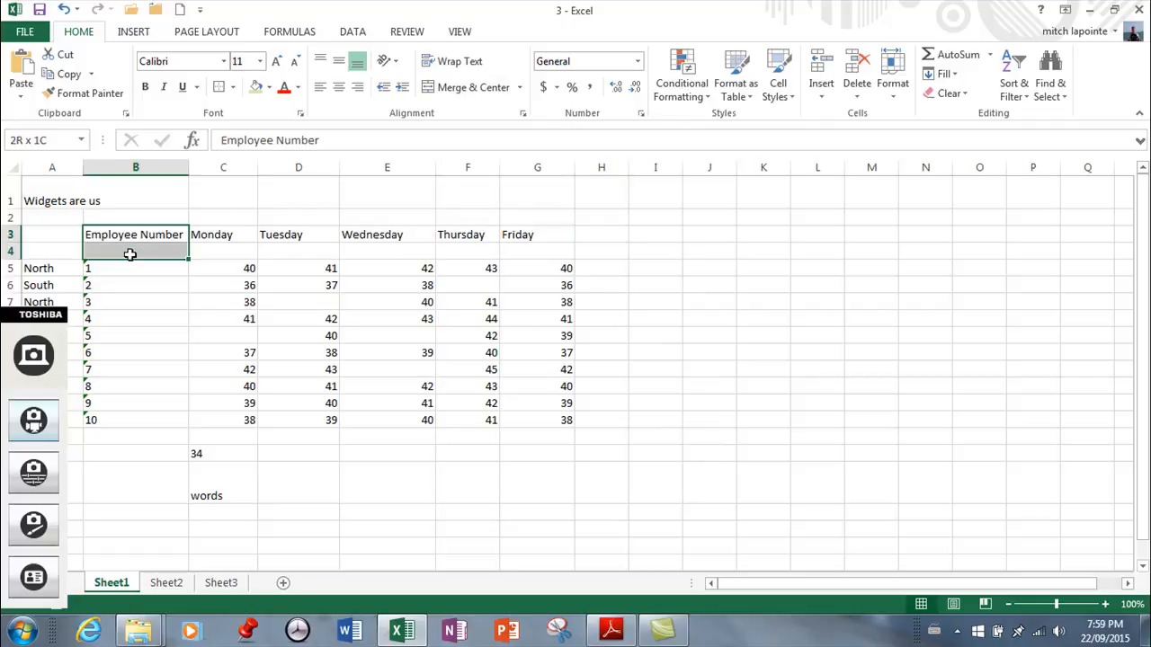
{"action": "left_click", "coordinate": [519, 87]}
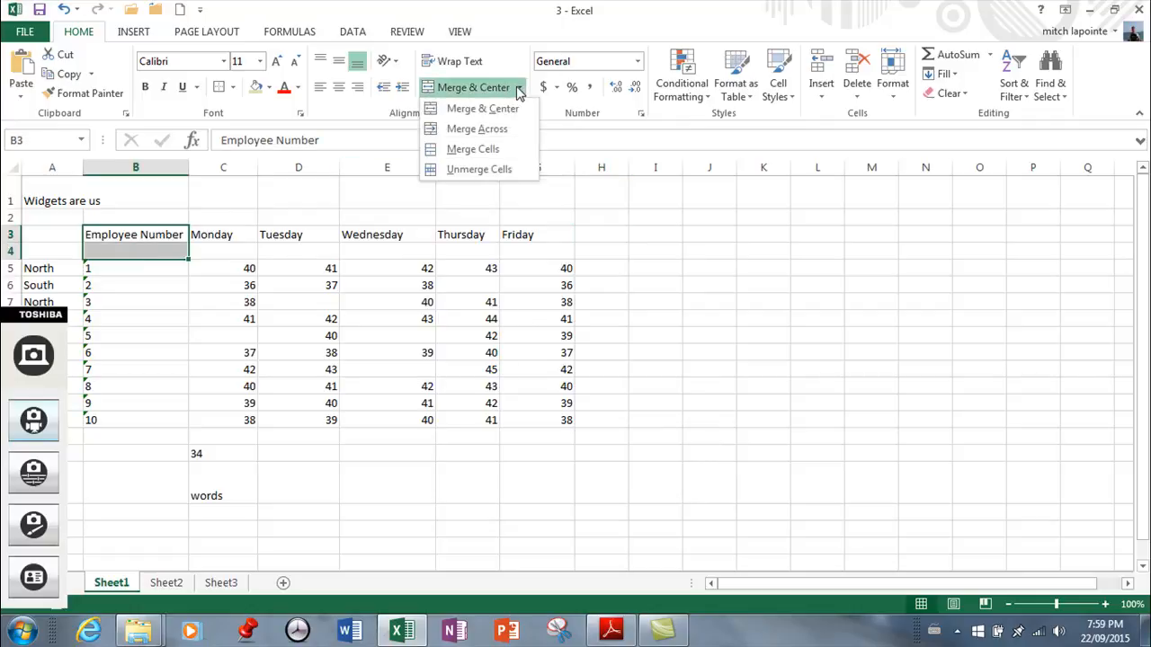
{"action": "left_click", "coordinate": [499, 109]}
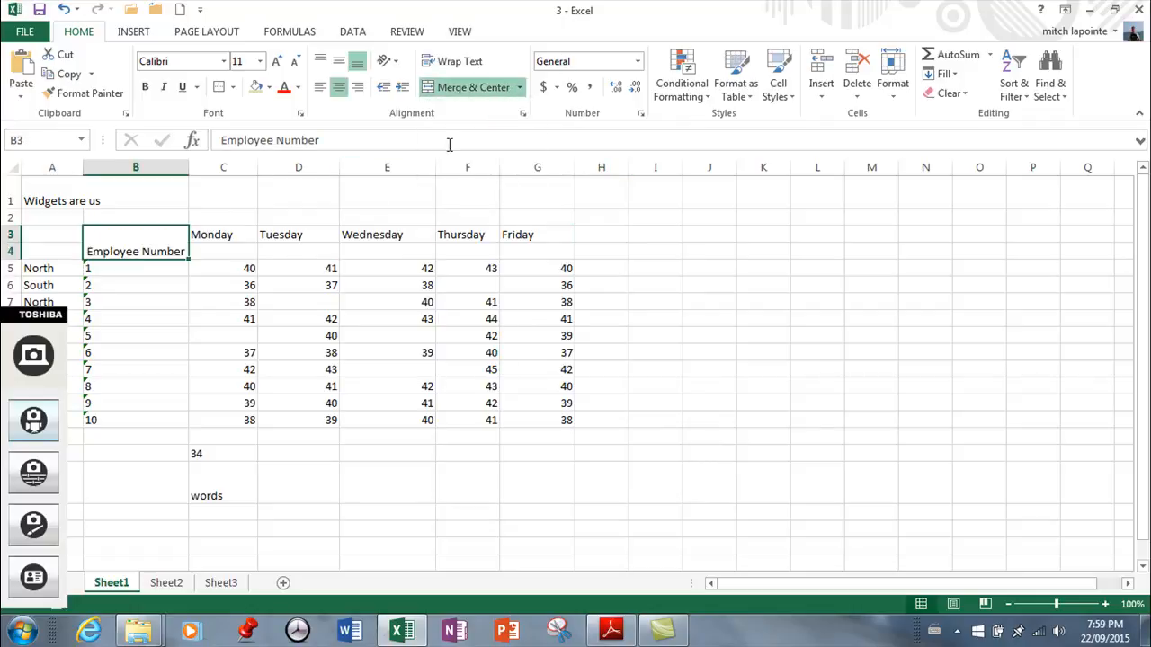
{"action": "left_click", "coordinate": [339, 62]}
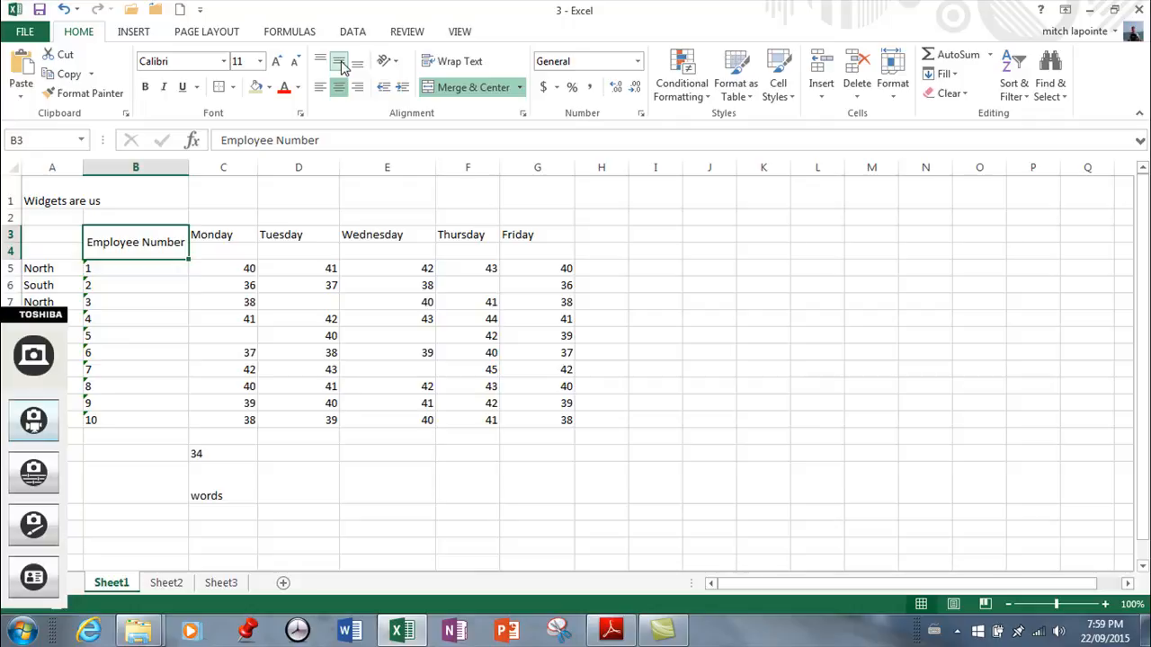
Undo the middle alignment and the merge of the Employee Number heading in B3:B4
{"action": "left_click", "coordinate": [64, 11]}
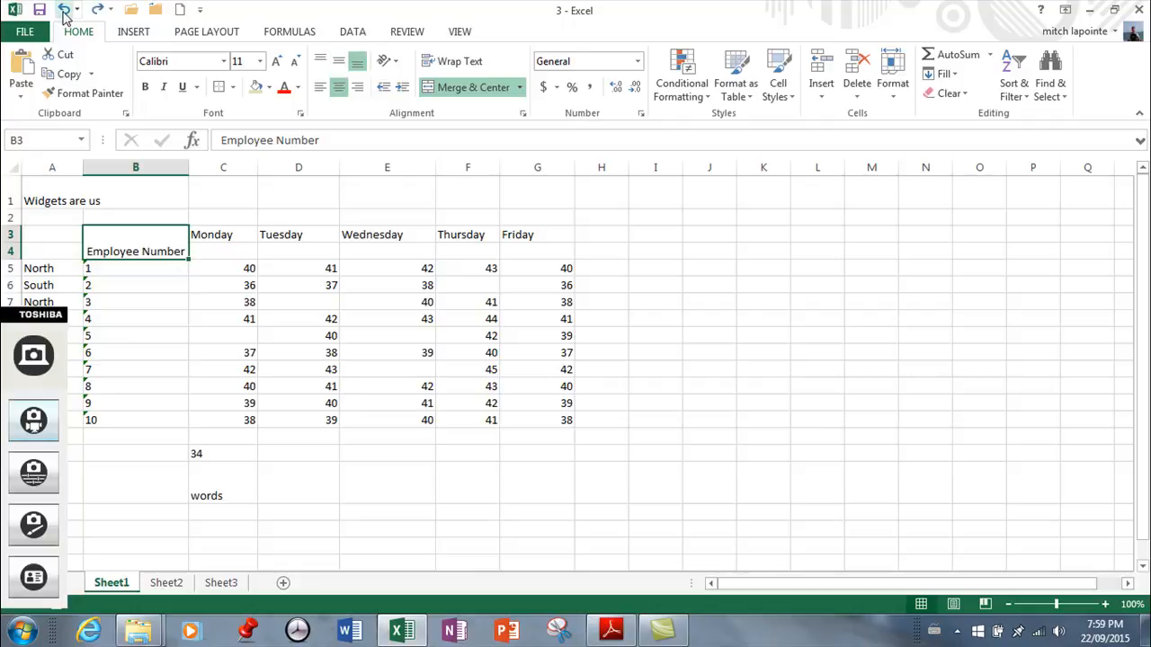
{"action": "left_click", "coordinate": [64, 11]}
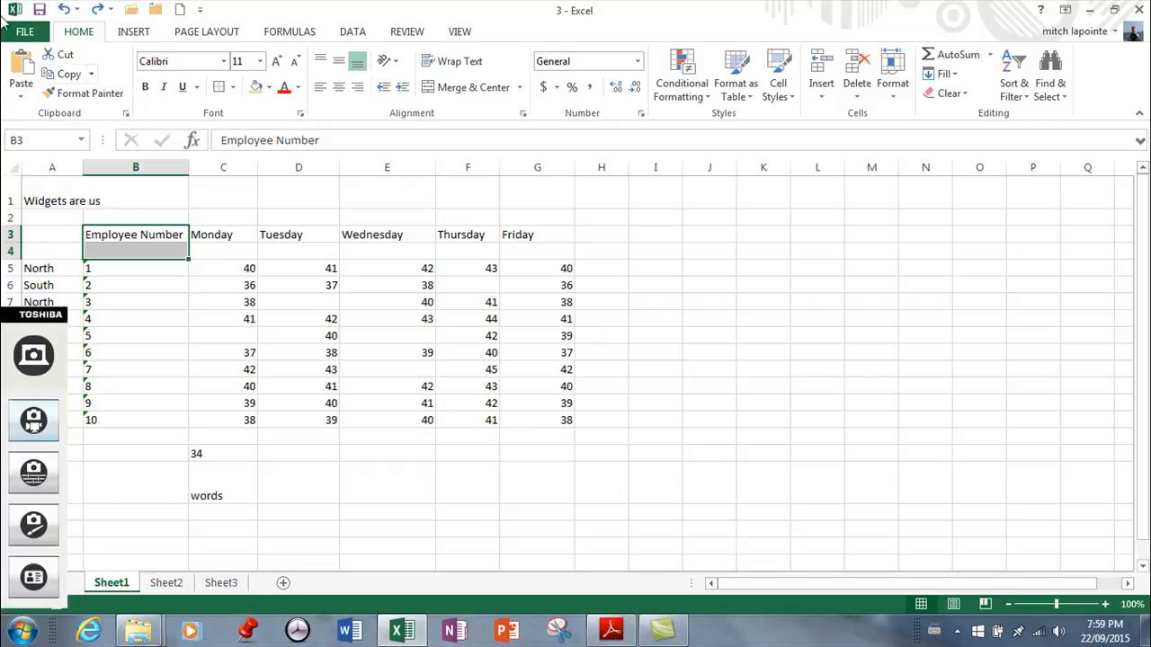
{"action": "left_click", "coordinate": [92, 196]}
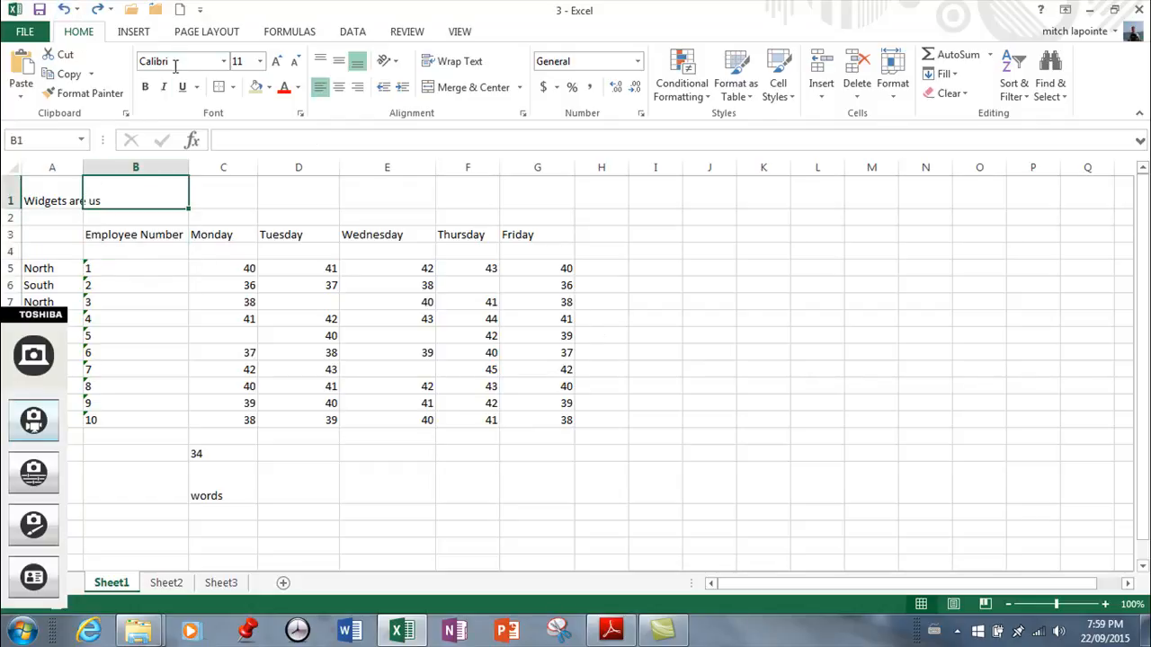
Review the font choices and Format Cells font settings for the title in A1, and merge and center it across A1:G1
{"action": "left_click", "coordinate": [45, 194]}
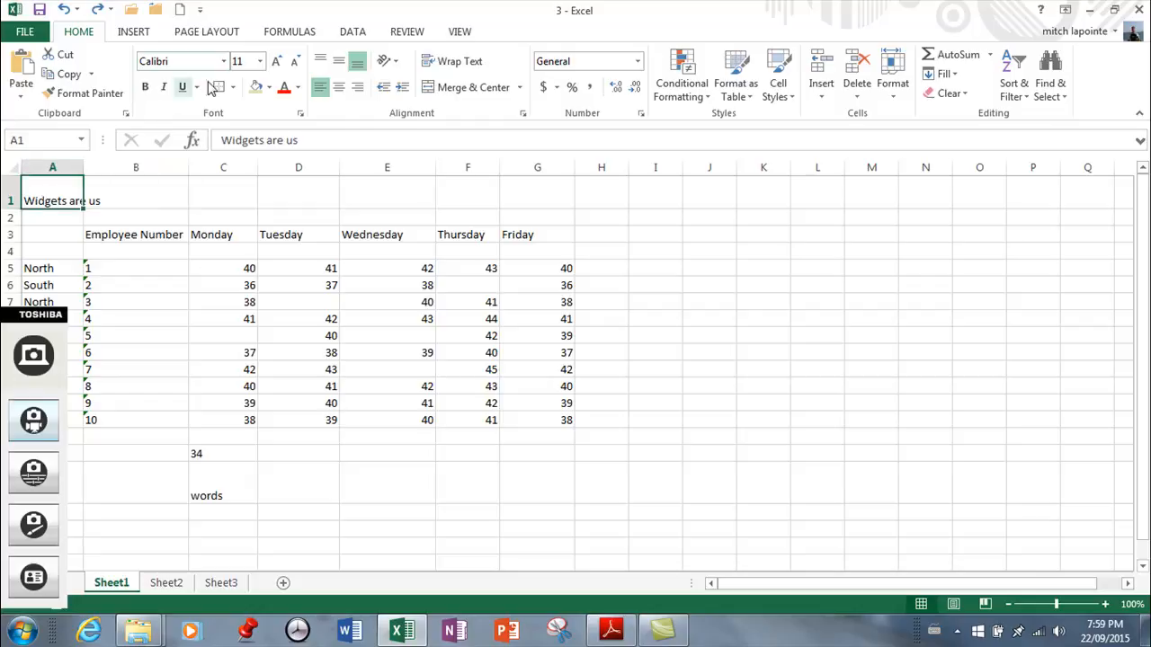
{"action": "left_click", "coordinate": [224, 62]}
{"action": "left_click", "coordinate": [224, 62]}
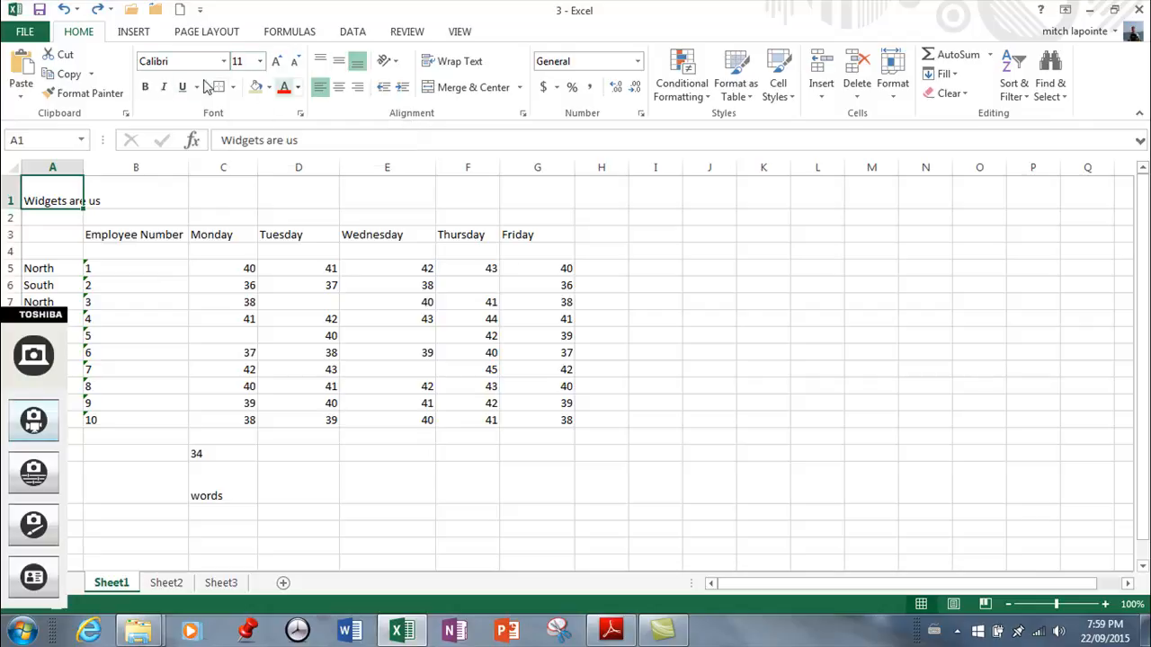
{"action": "left_click", "coordinate": [300, 115]}
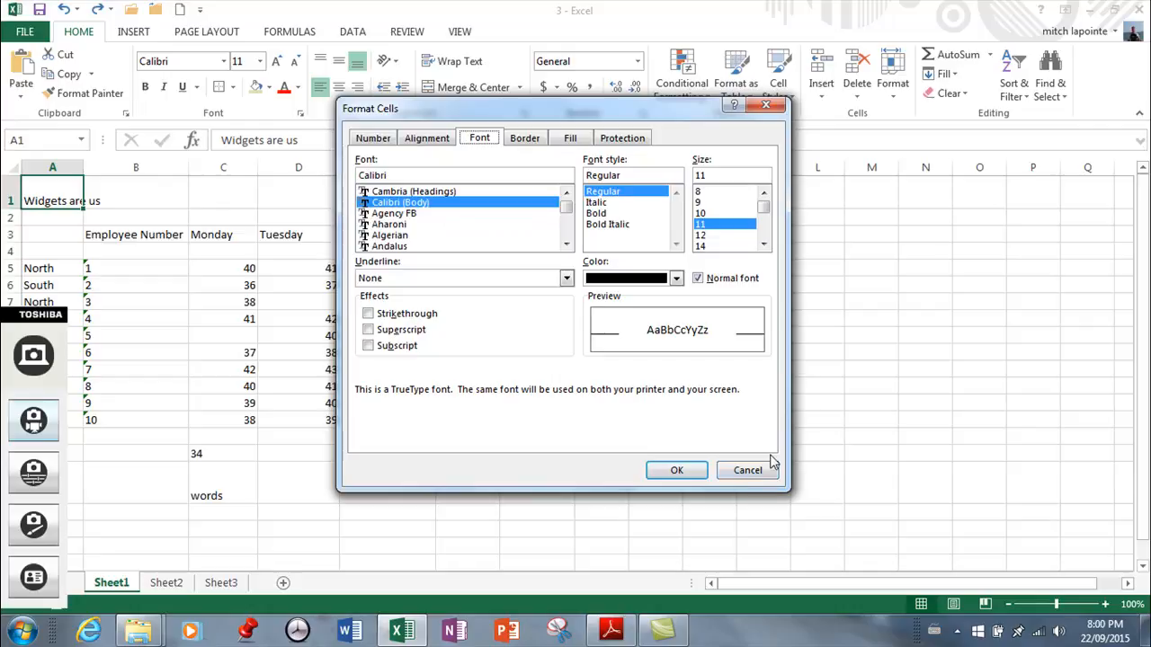
{"action": "key", "text": "Return"}
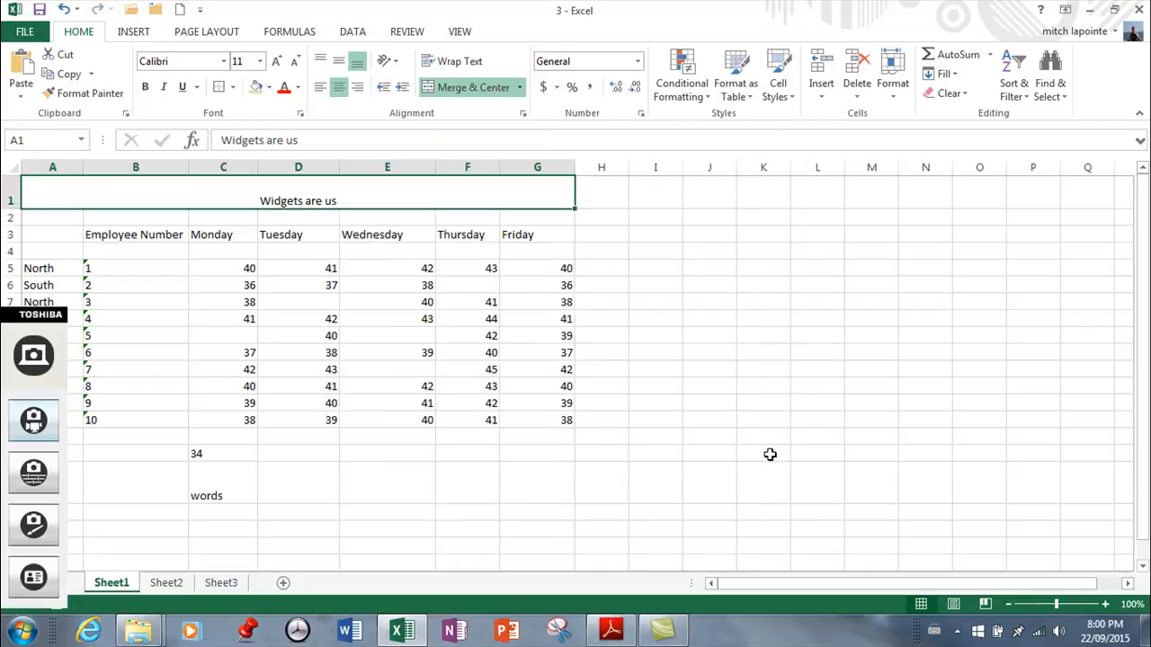
Delete the stray entries 34 in C16 and "words" in C17 below the table
{"action": "left_click", "coordinate": [241, 454]}
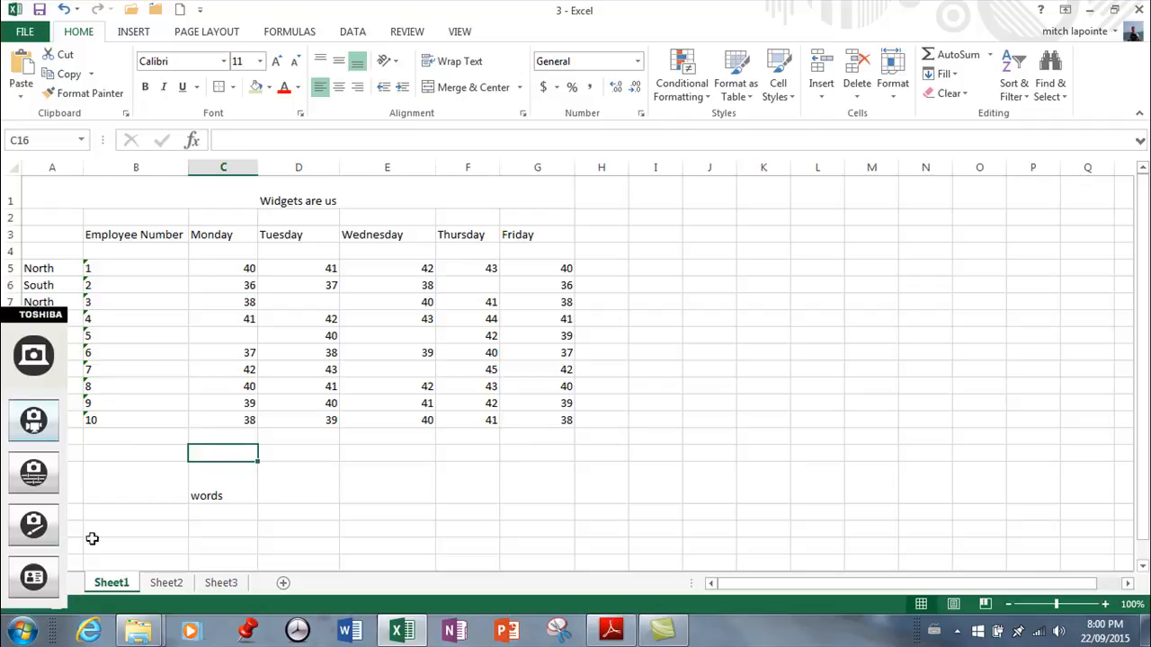
{"action": "left_click", "coordinate": [220, 483]}
{"action": "key", "text": "Delete"}
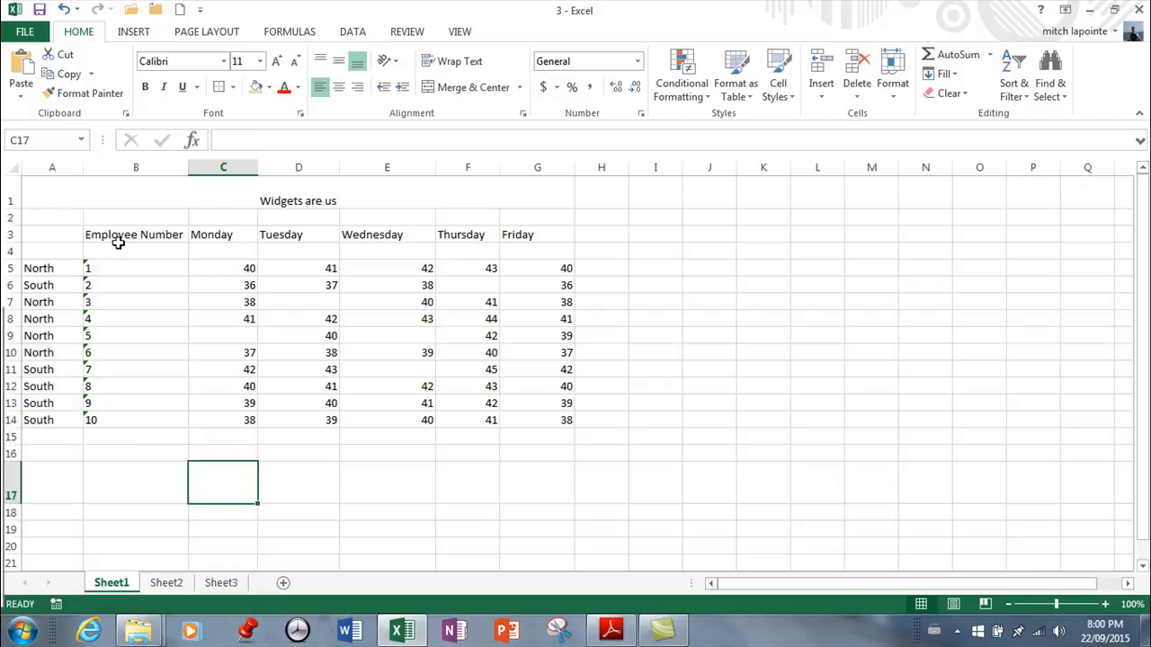
Examine the cell styles available for the range A1:G14 without applying one
{"action": "left_click_drag", "start_coordinate": [43, 194], "coordinate": [472, 420]}
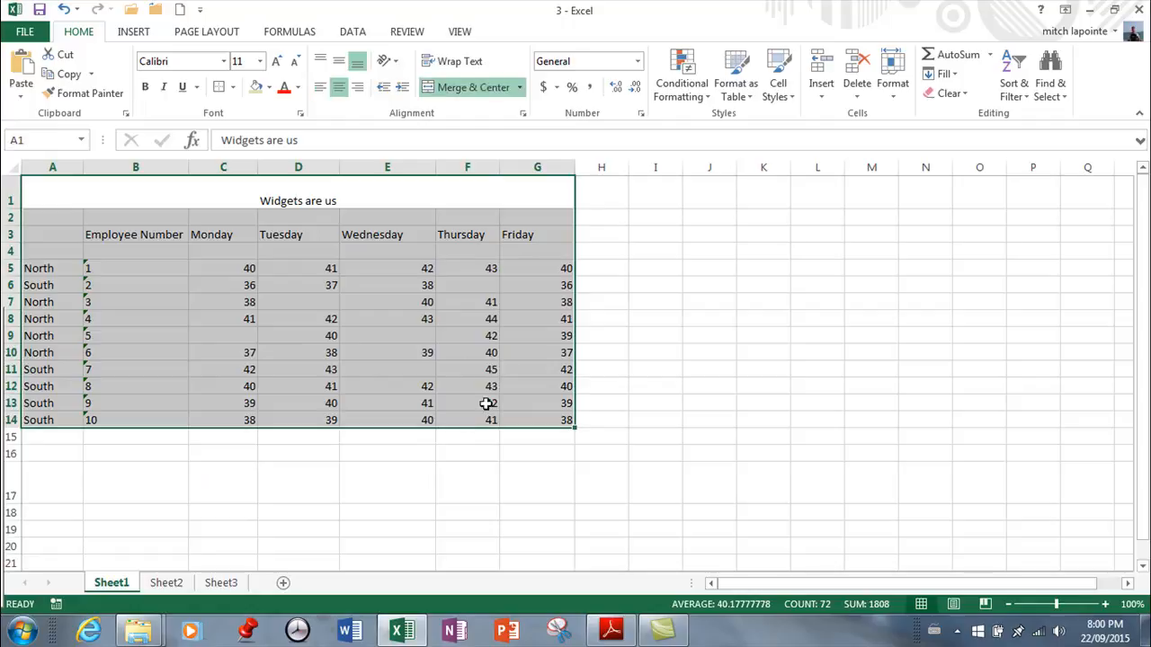
{"action": "left_click", "coordinate": [793, 98]}
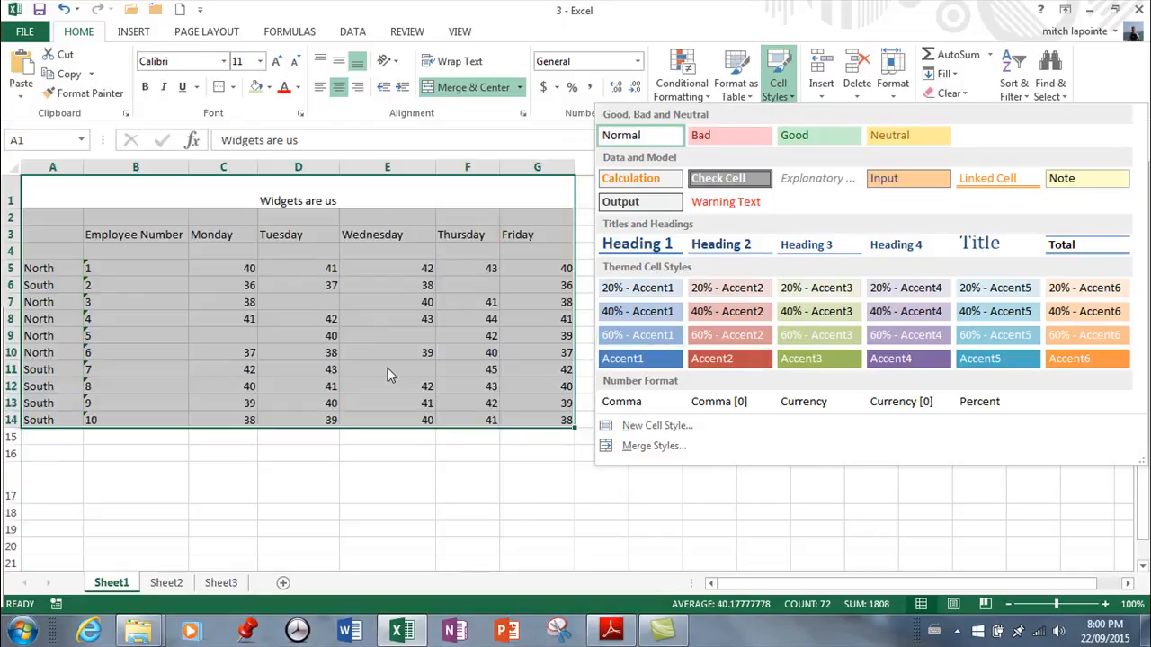
{"action": "left_click", "coordinate": [429, 480]}
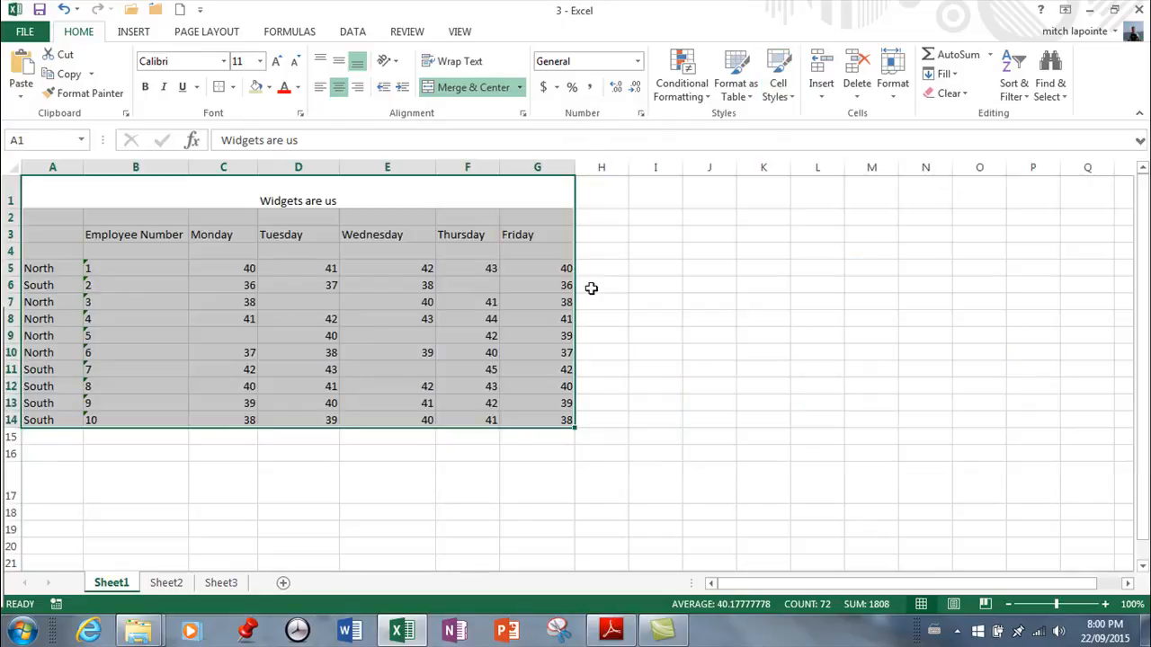
{"action": "left_click", "coordinate": [759, 286]}
Fill the merged title in row 1 with Aqua, Accent 5, Lighter 80% and set its font to Aharoni
{"action": "left_click", "coordinate": [54, 196]}
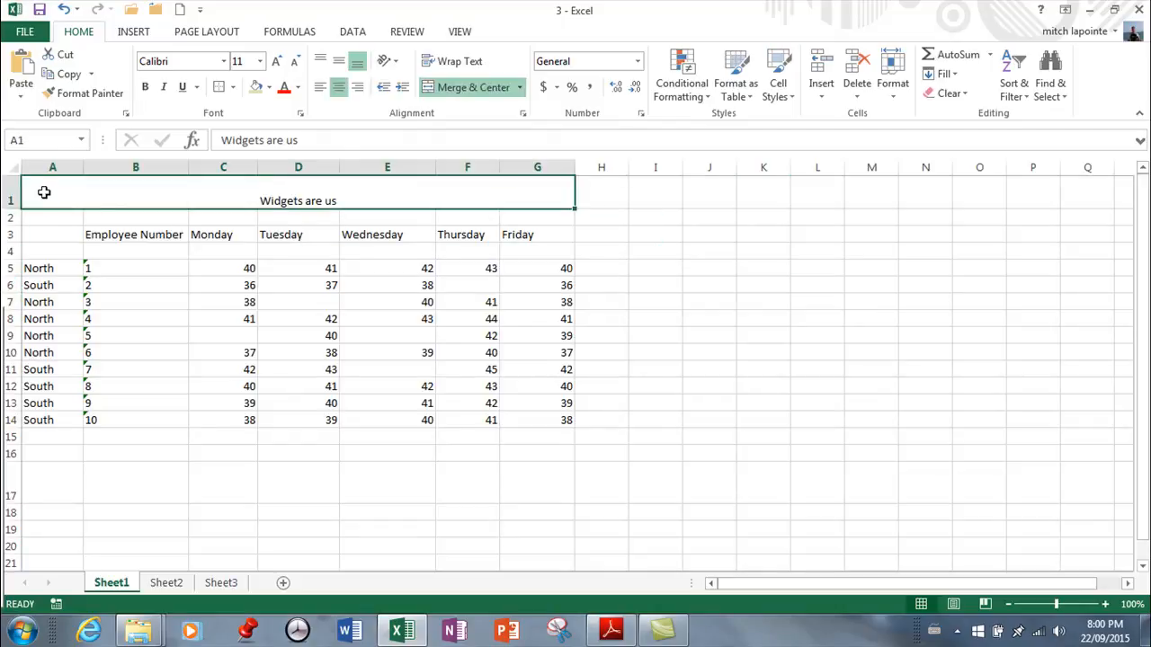
{"action": "left_click", "coordinate": [268, 88]}
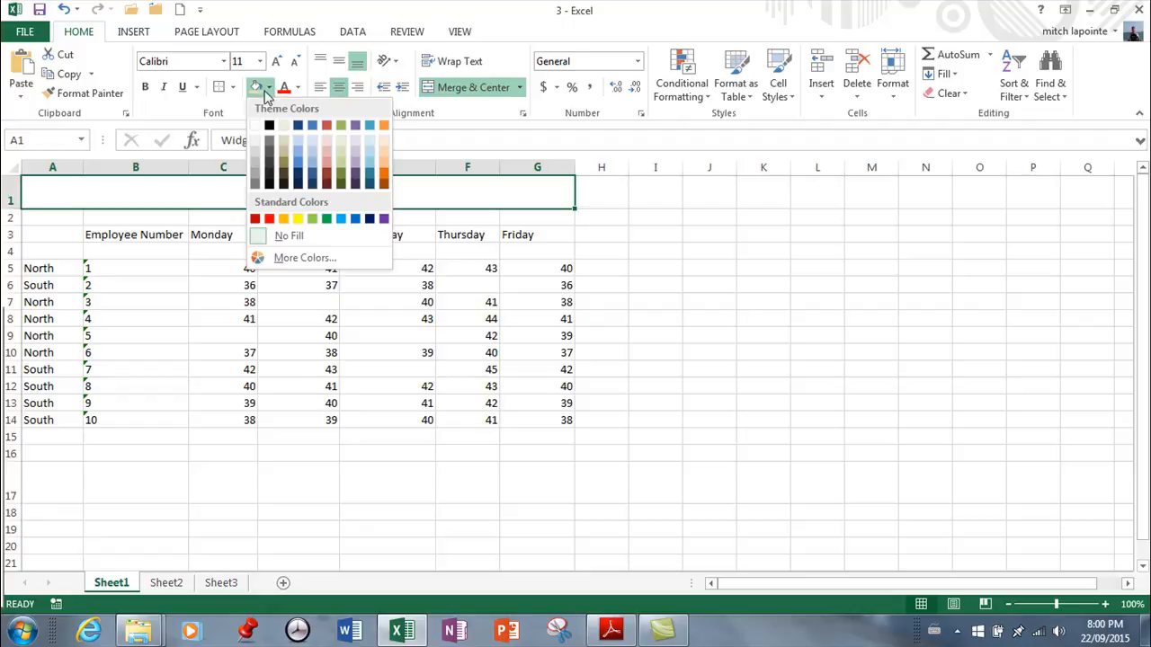
{"action": "left_click", "coordinate": [370, 141]}
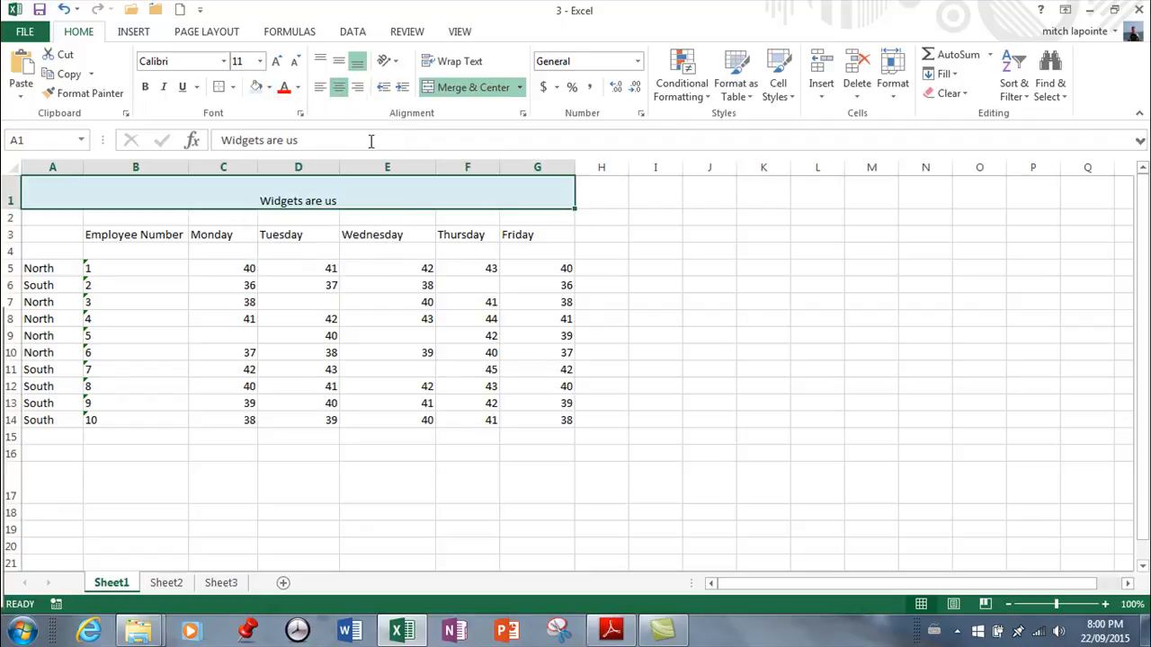
{"action": "left_click", "coordinate": [223, 61]}
{"action": "left_click", "coordinate": [194, 187]}
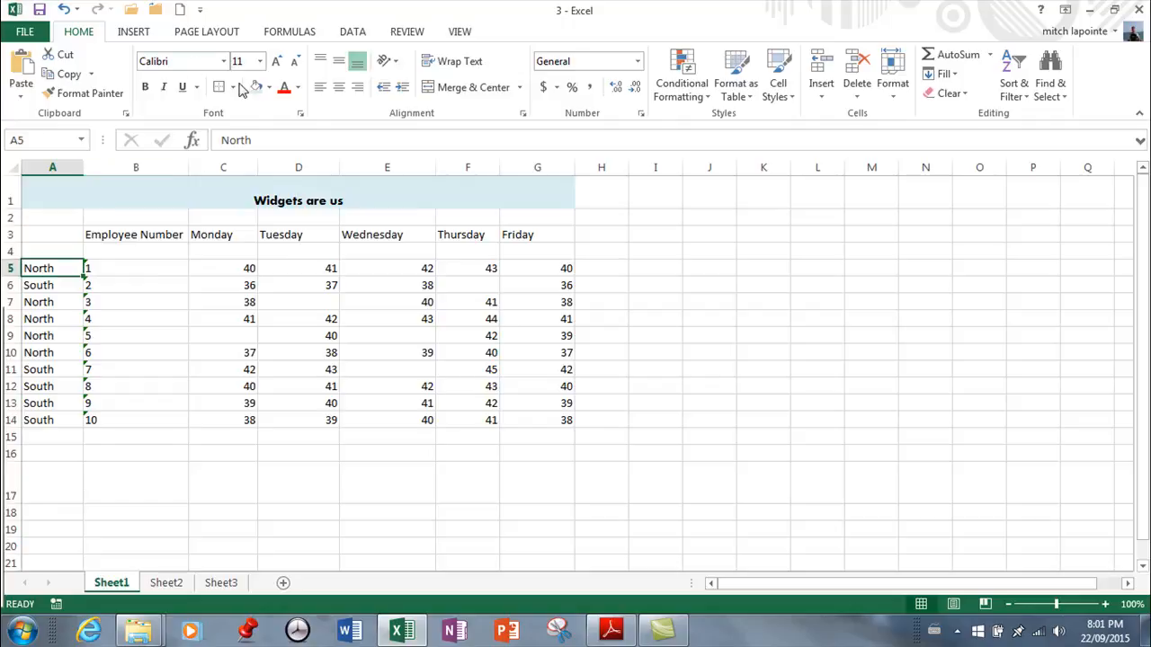
Format cell A5 with the Aharoni font, a light aqua fill and borders on all four sides
{"action": "left_click", "coordinate": [223, 61]}
{"action": "left_click", "coordinate": [180, 179]}
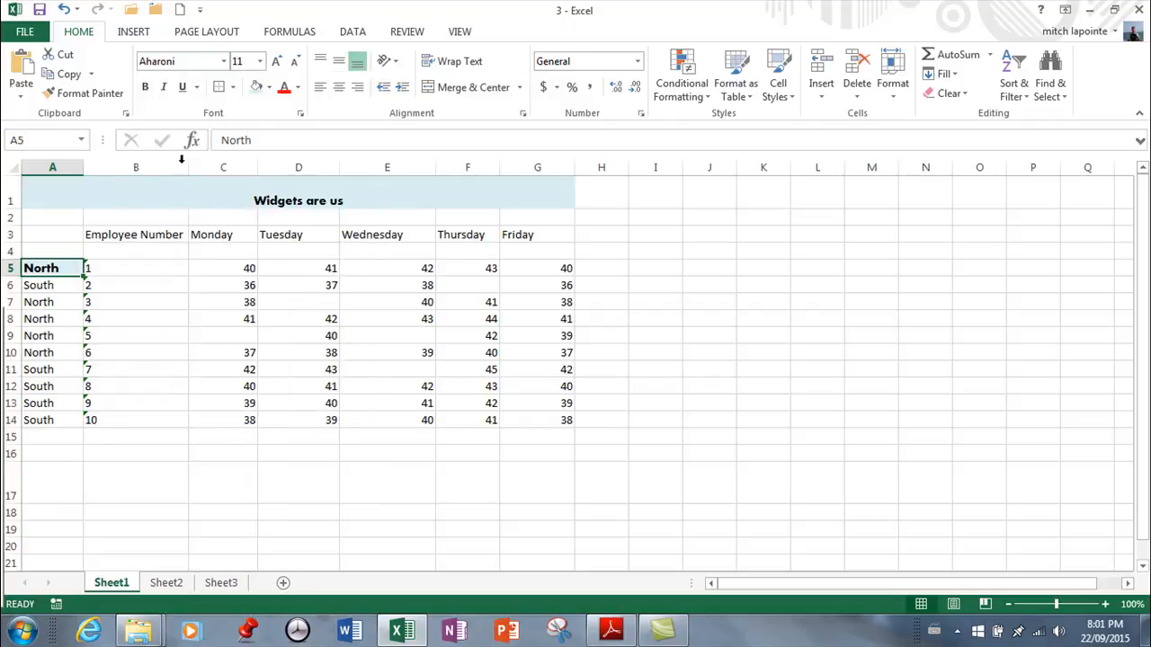
{"action": "left_click", "coordinate": [232, 86]}
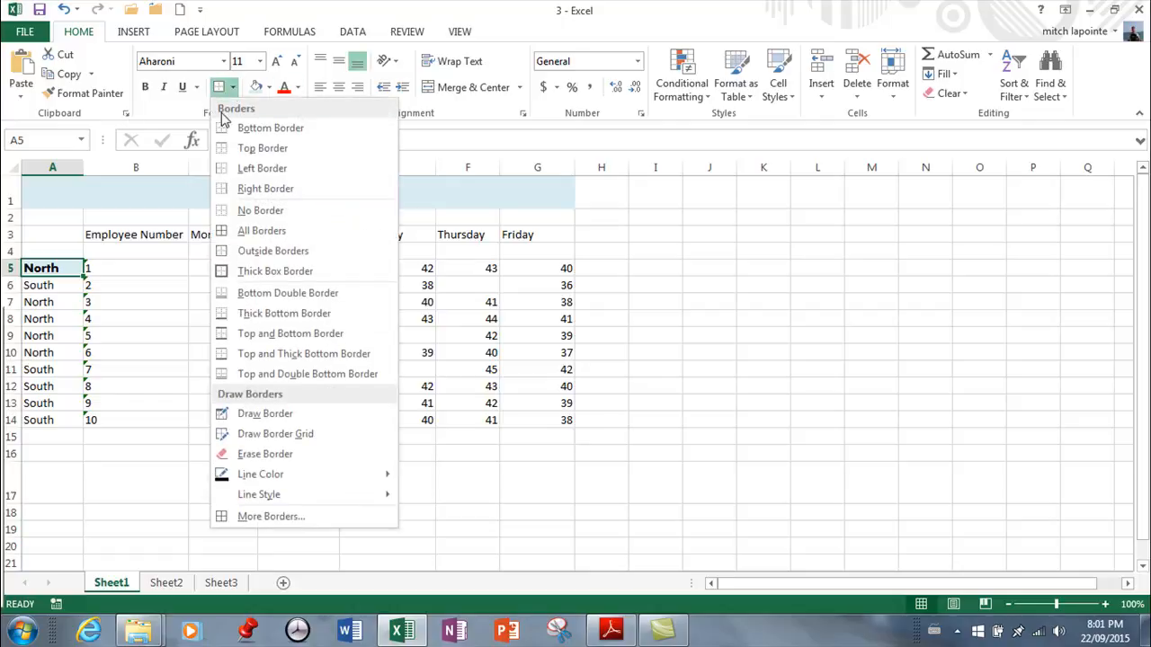
{"action": "left_click", "coordinate": [266, 250]}
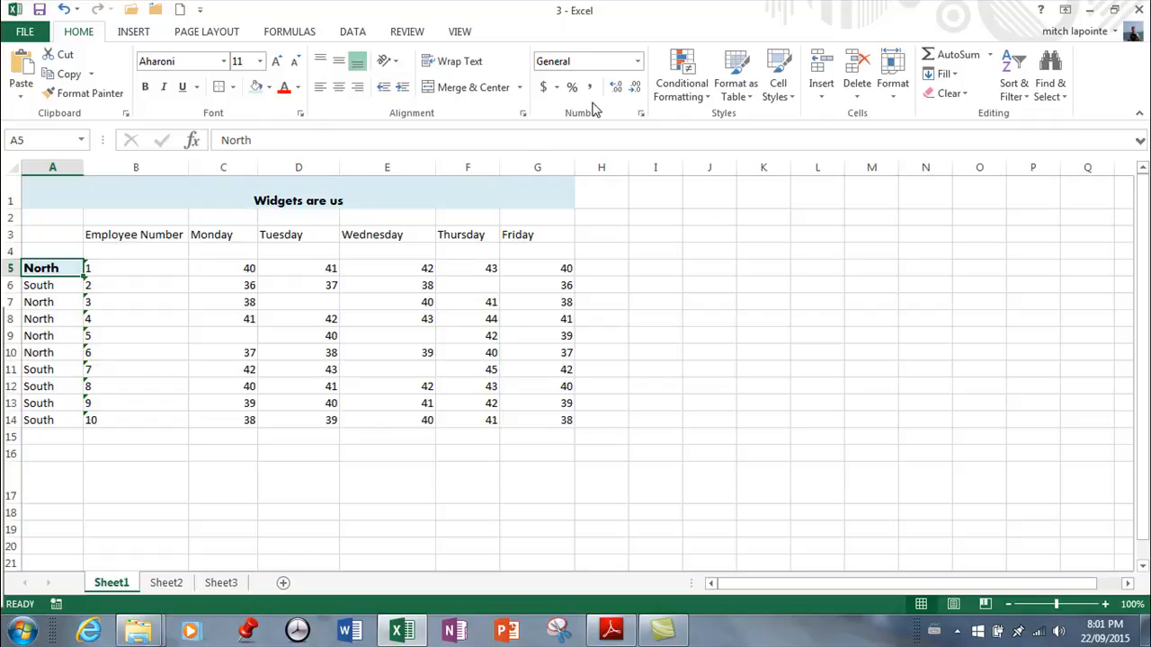
Create a new cell style named newblue from the formatting of cell A5
{"action": "left_click", "coordinate": [789, 97]}
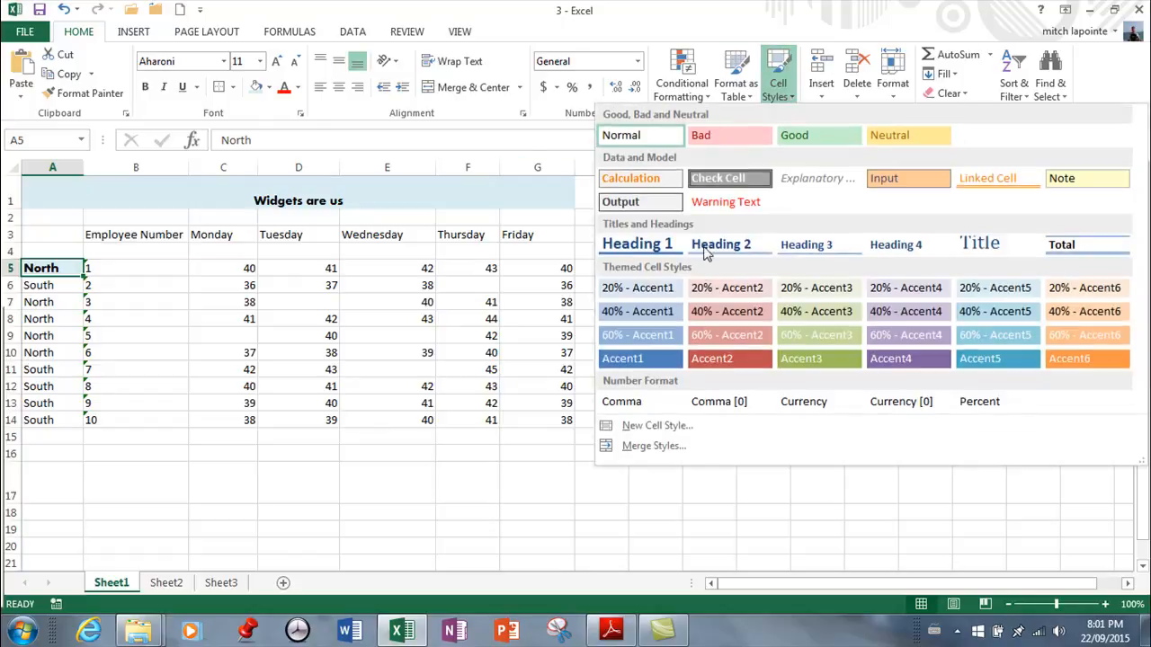
{"action": "left_click", "coordinate": [628, 429]}
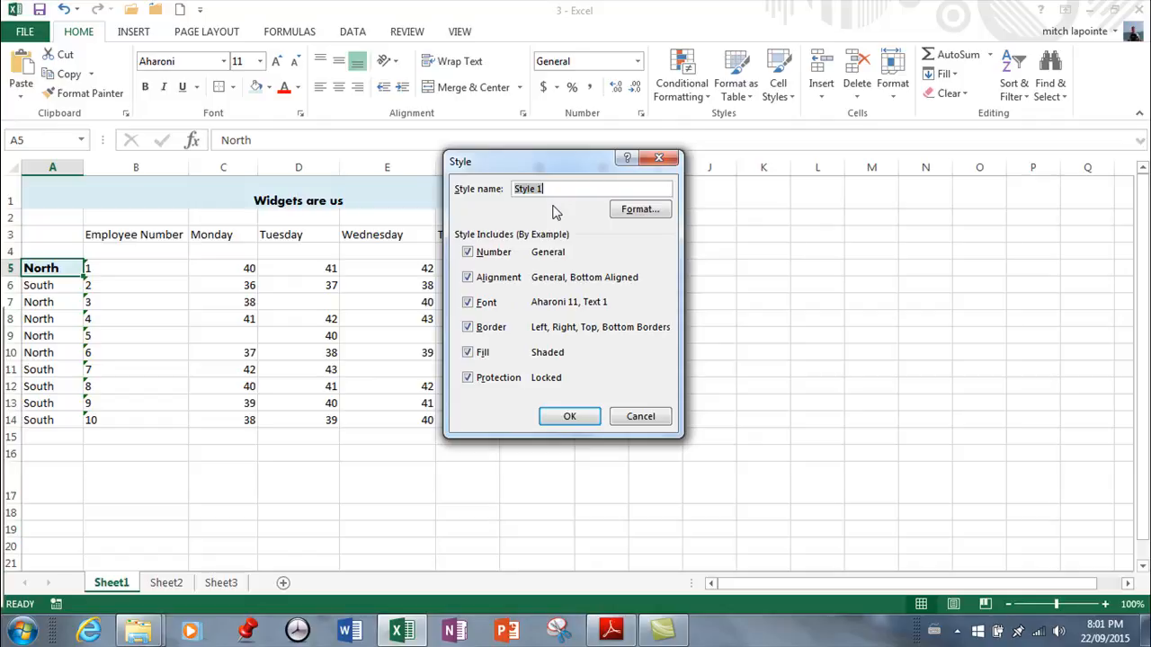
{"action": "type", "text": "ne"}
{"action": "left_click", "coordinate": [571, 419]}
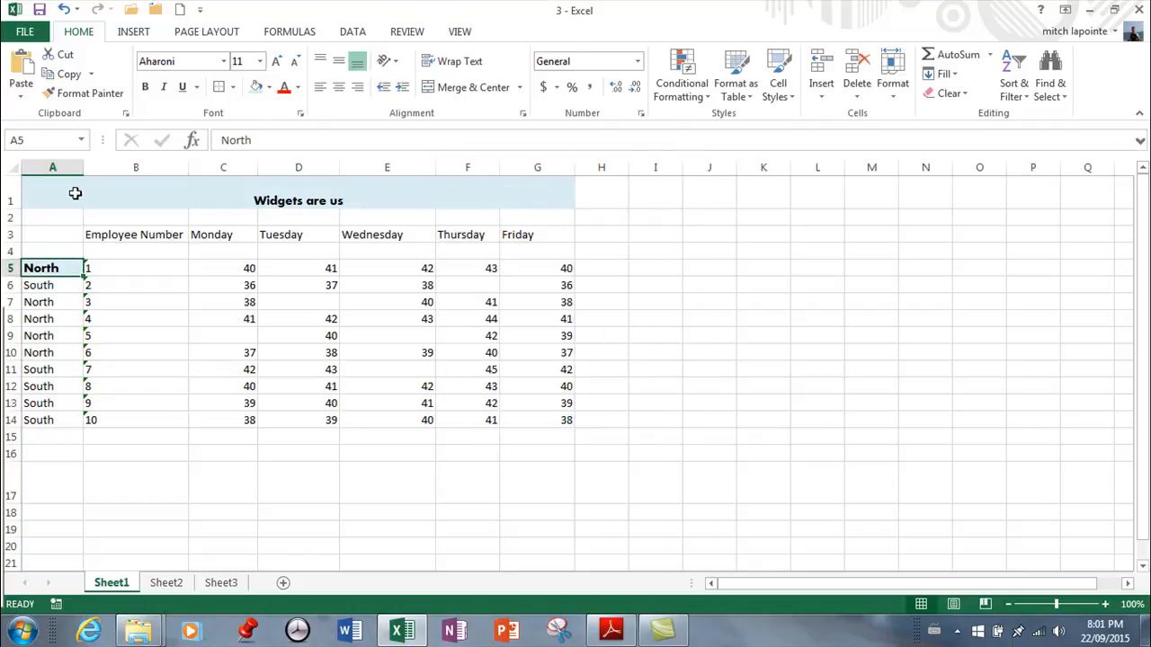
Apply the custom newblue cell style to the whole table A1:G14 and deselect it
{"action": "left_click_drag", "start_coordinate": [78, 193], "coordinate": [559, 419]}
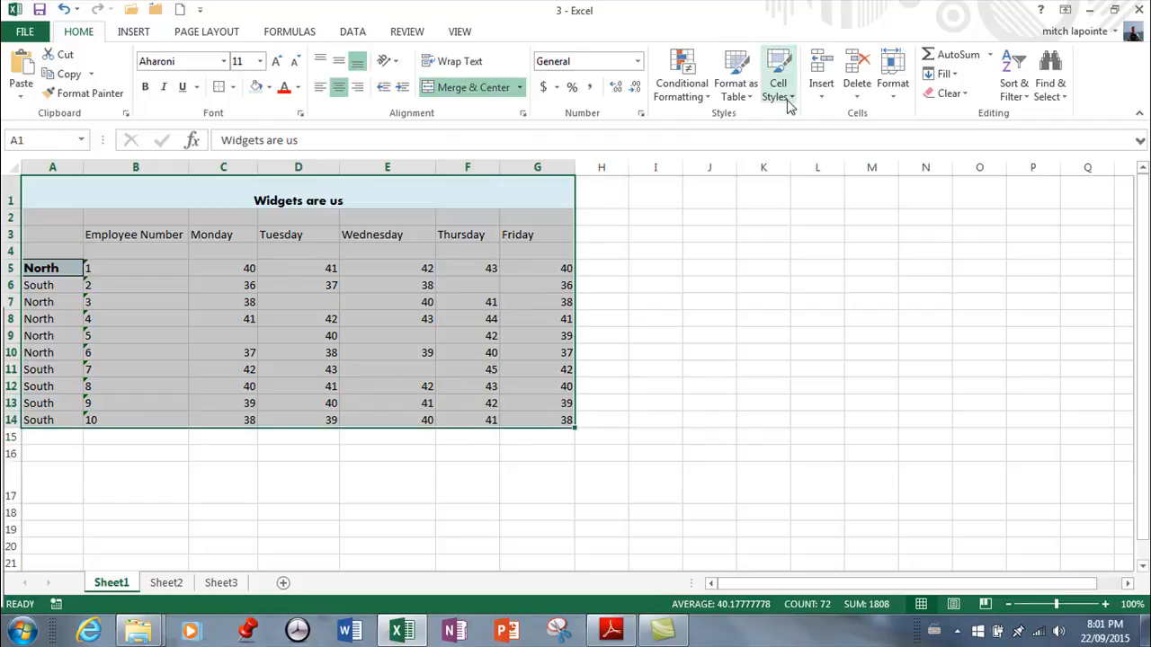
{"action": "left_click", "coordinate": [789, 97]}
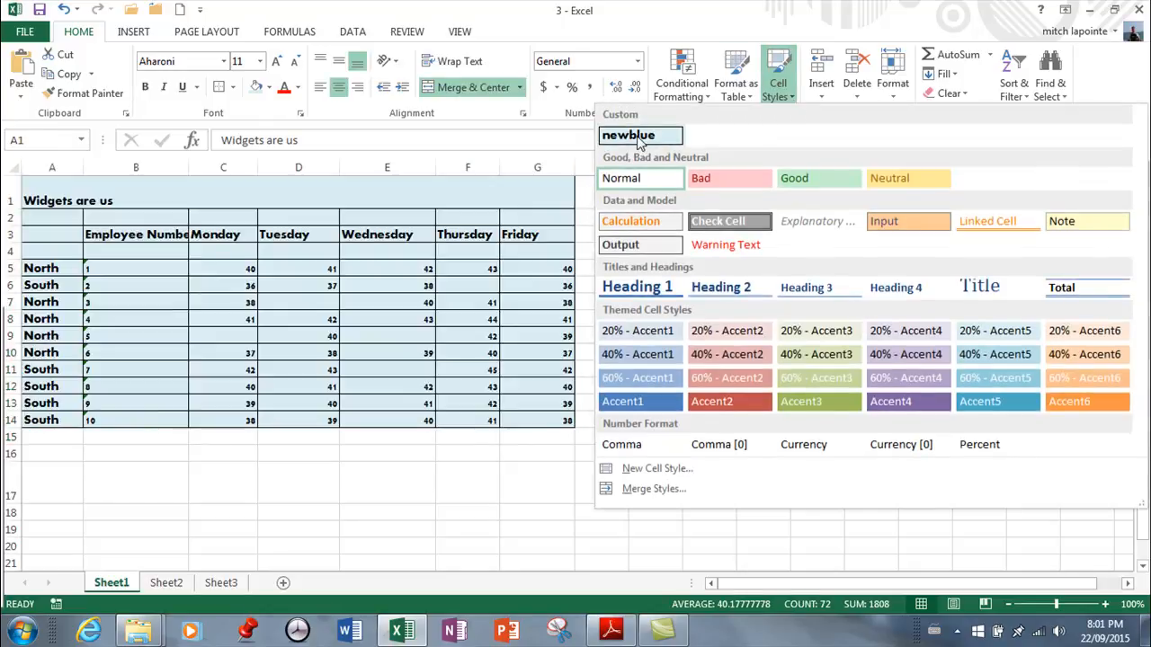
{"action": "left_click", "coordinate": [638, 137]}
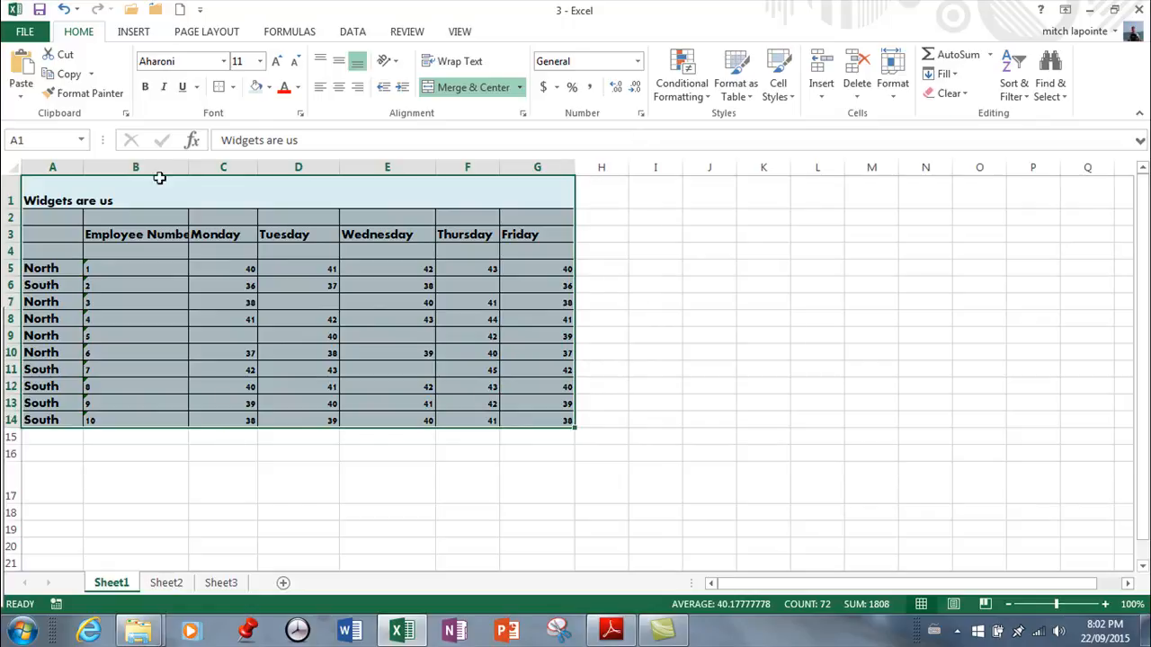
{"action": "left_click", "coordinate": [640, 401]}
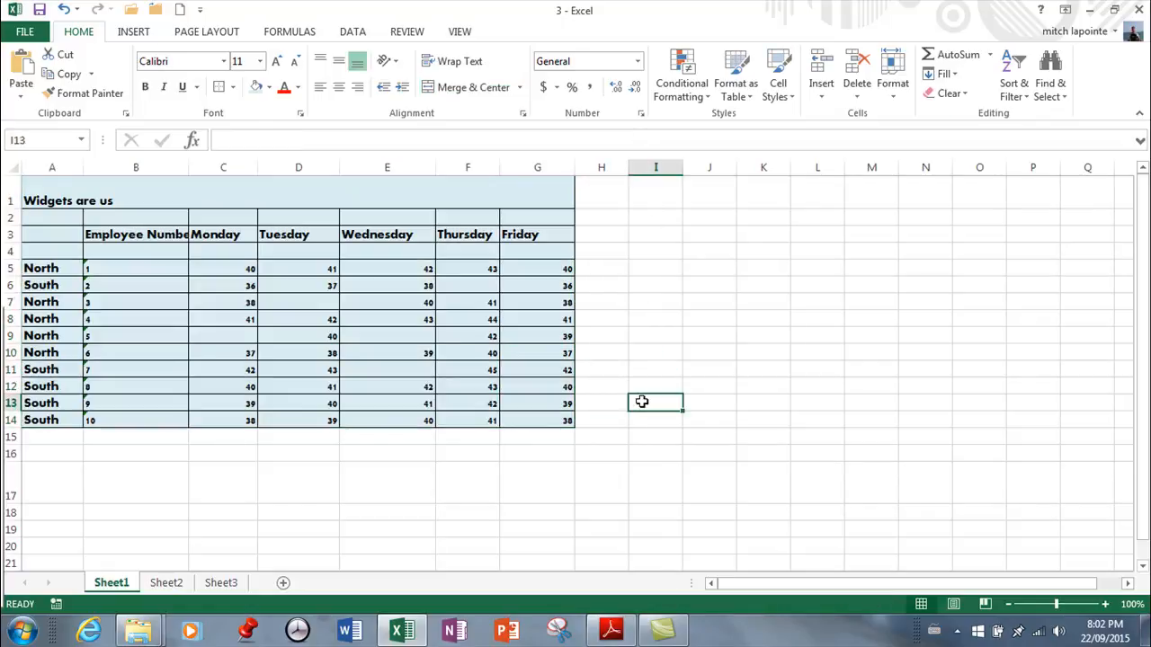
Examine the actions offered for the newblue style and the format settings for a new cell style, and cancel without creating one
{"action": "left_click", "coordinate": [790, 97]}
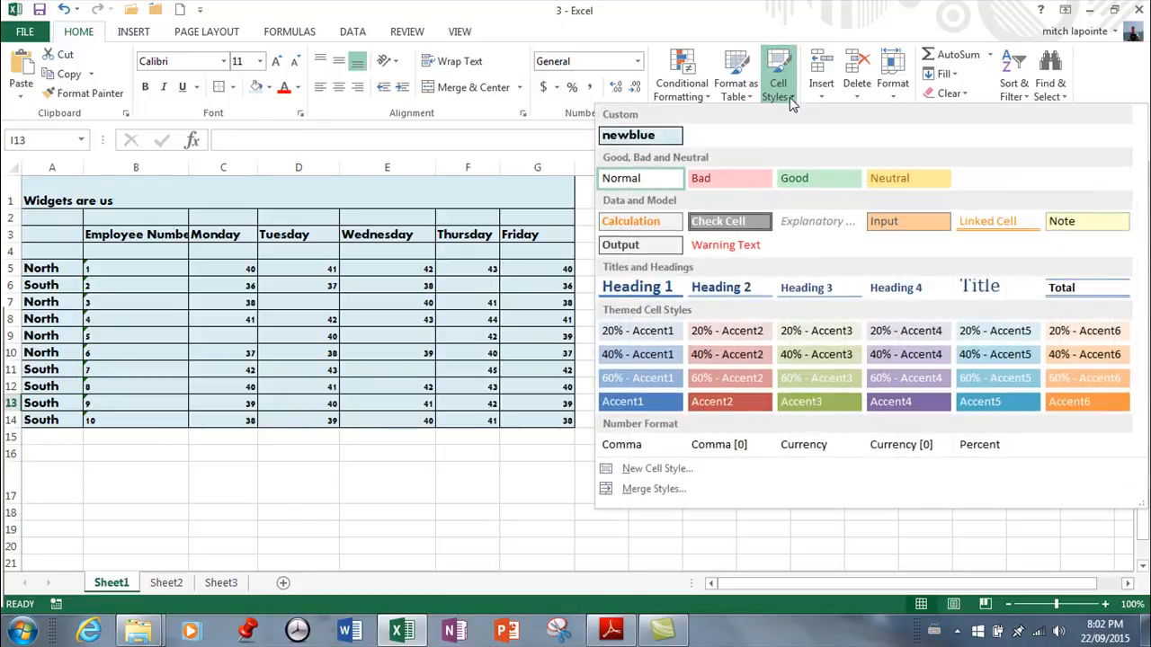
{"action": "right_click", "coordinate": [637, 138]}
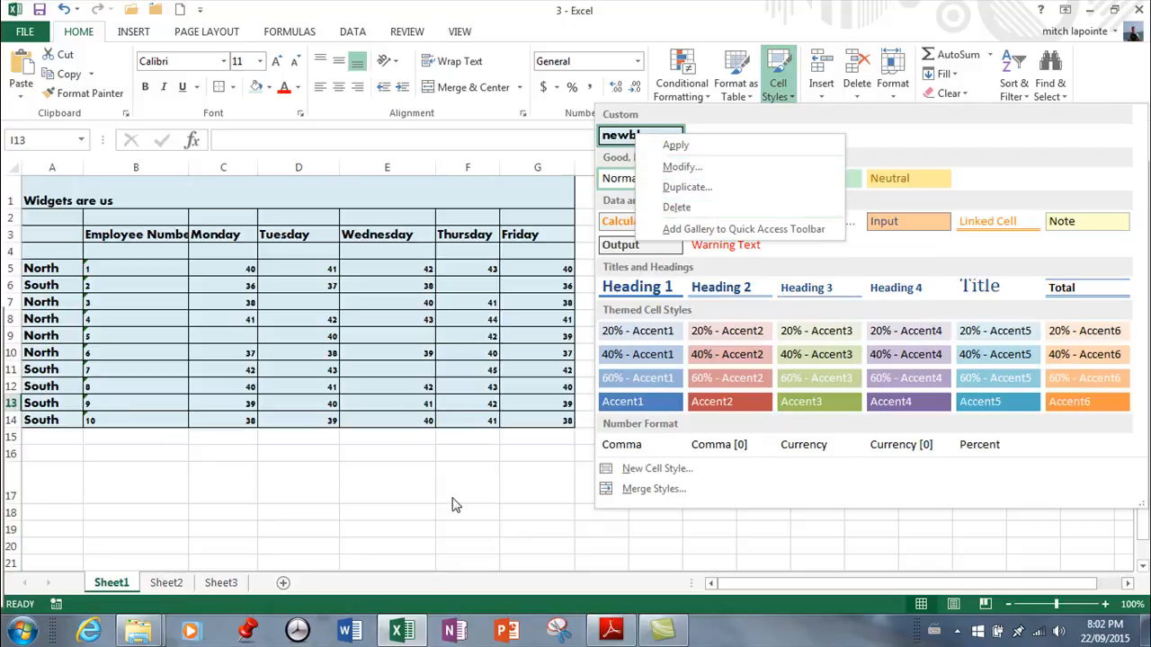
{"action": "left_click", "coordinate": [637, 470]}
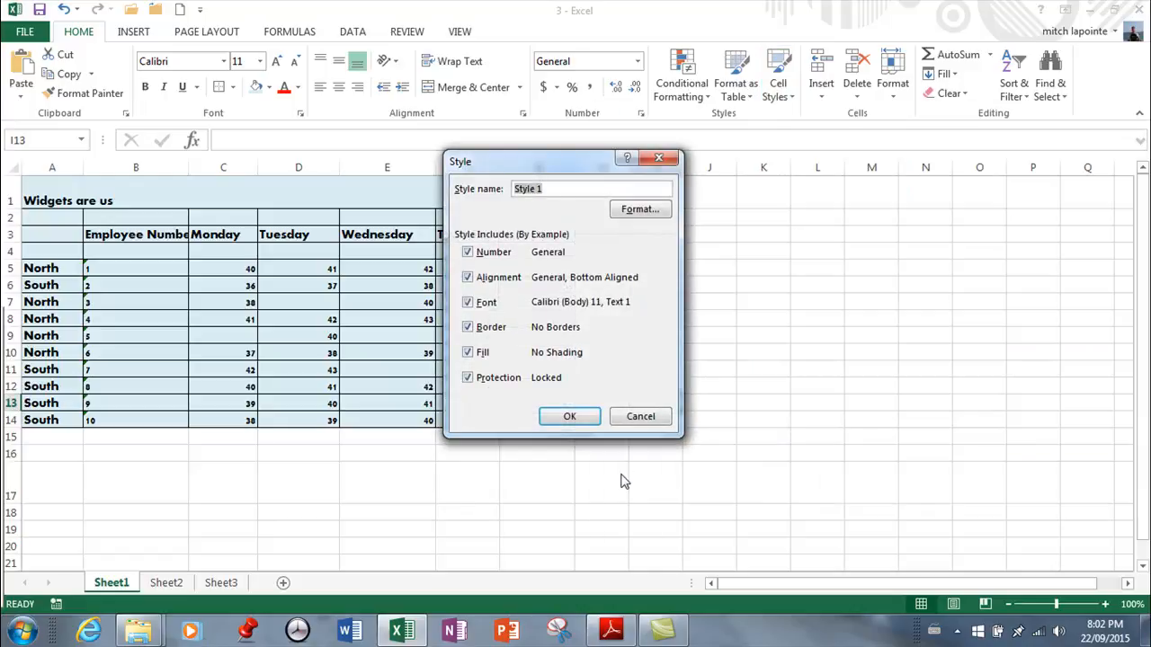
{"action": "left_click", "coordinate": [638, 209]}
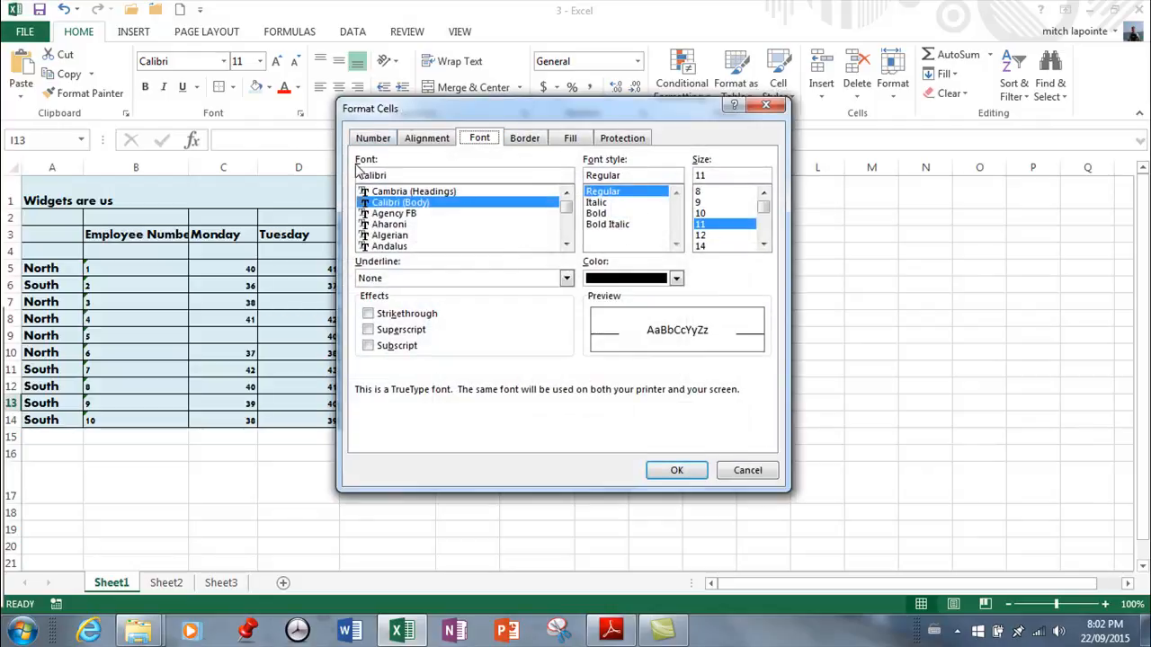
{"action": "left_click", "coordinate": [691, 477]}
{"action": "left_click_drag", "start_coordinate": [572, 188], "coordinate": [503, 176]}
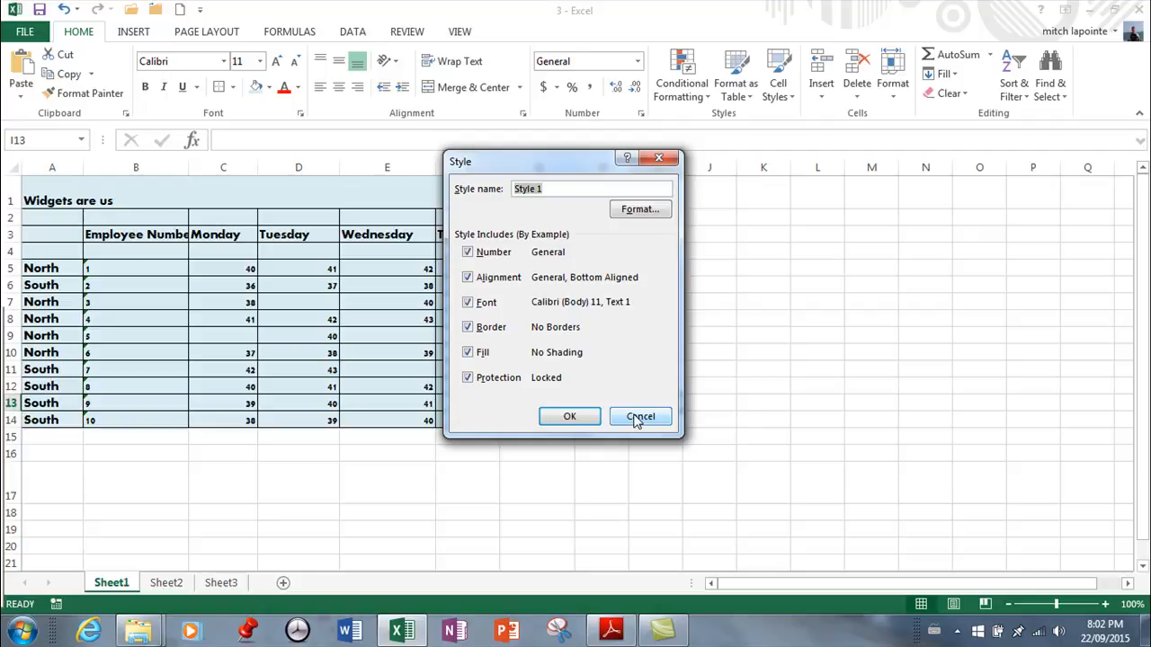
{"action": "left_click", "coordinate": [640, 417]}
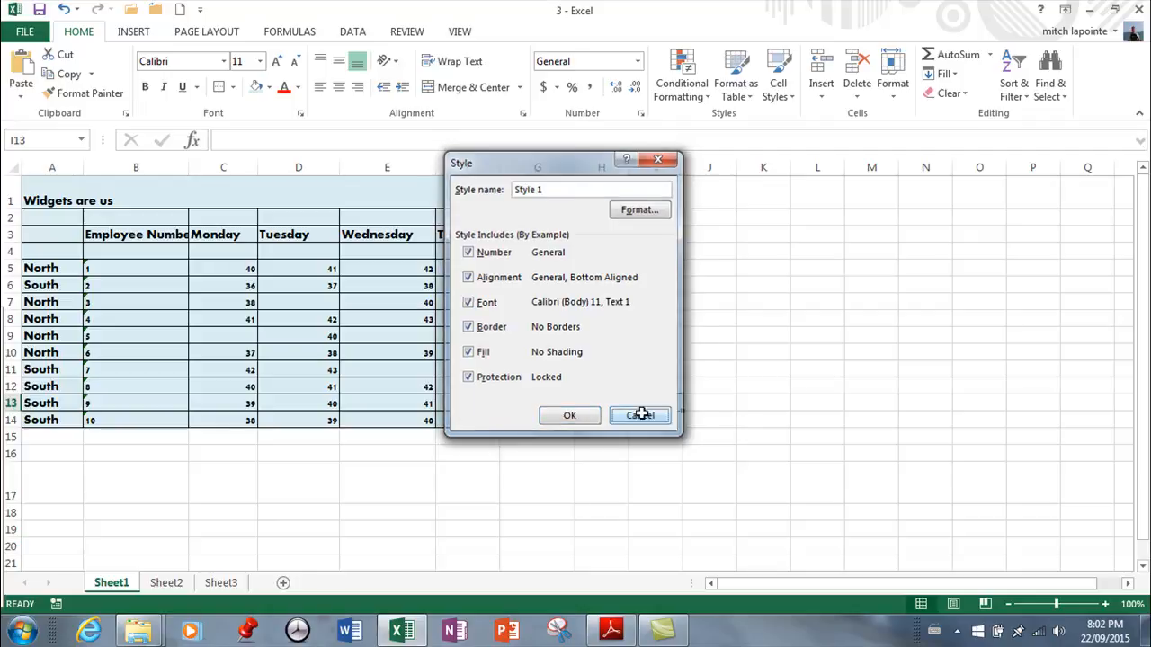
Apply the Number format to the Monday value of employee 1 in cell C5
{"action": "left_click", "coordinate": [230, 266]}
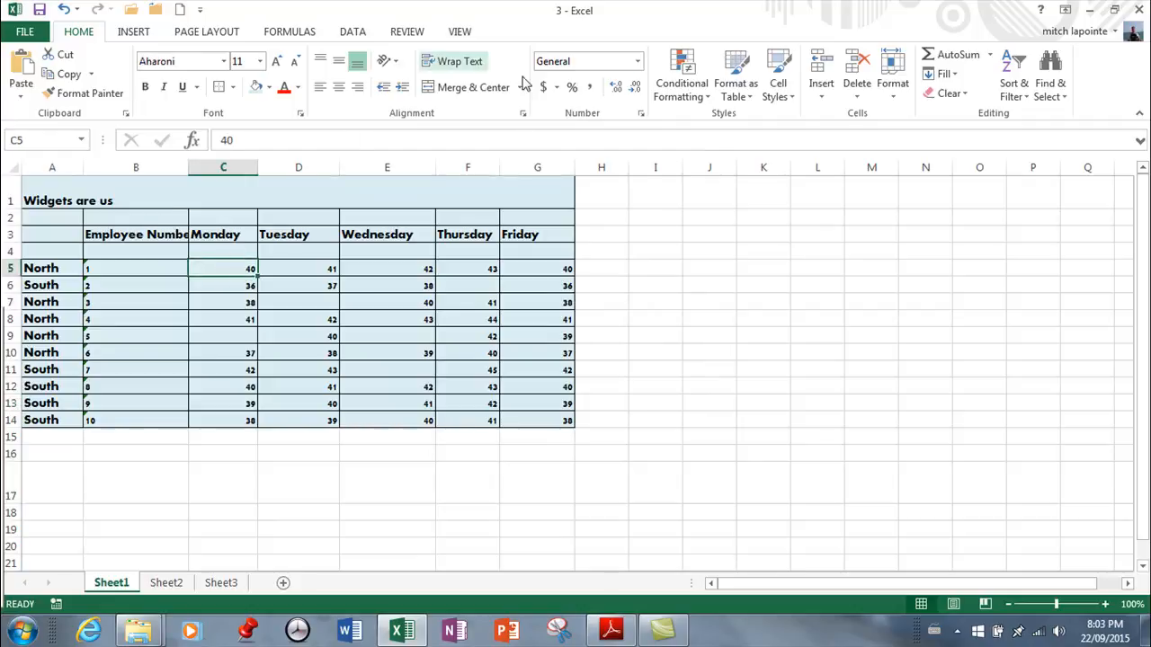
{"action": "left_click", "coordinate": [637, 61]}
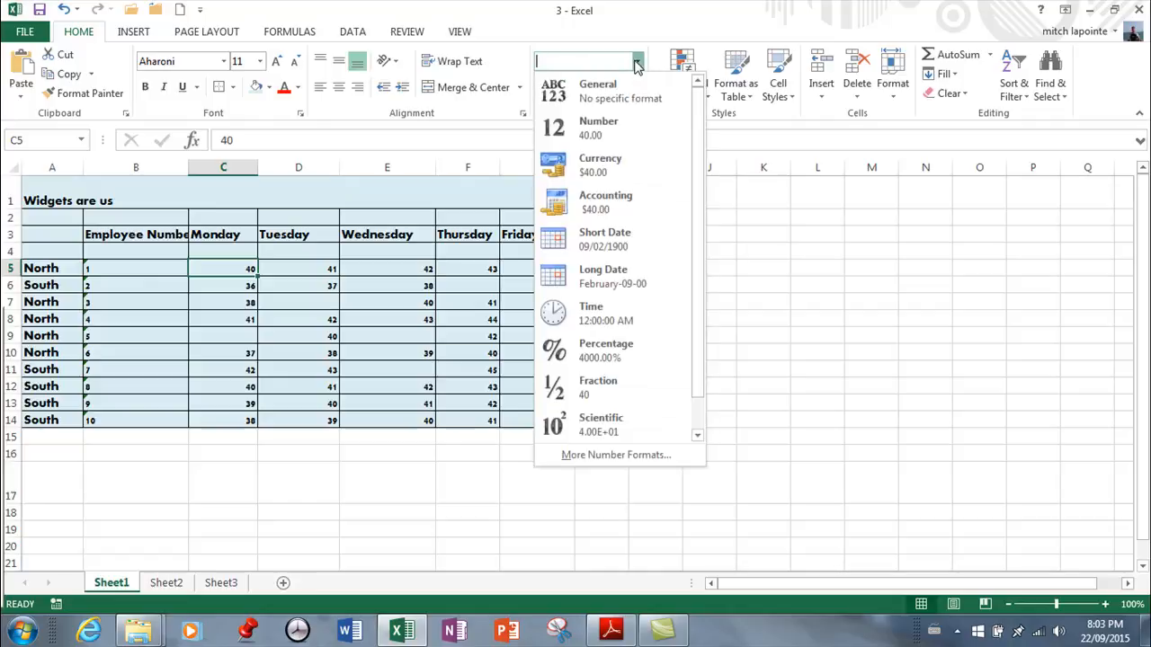
{"action": "left_click", "coordinate": [599, 135]}
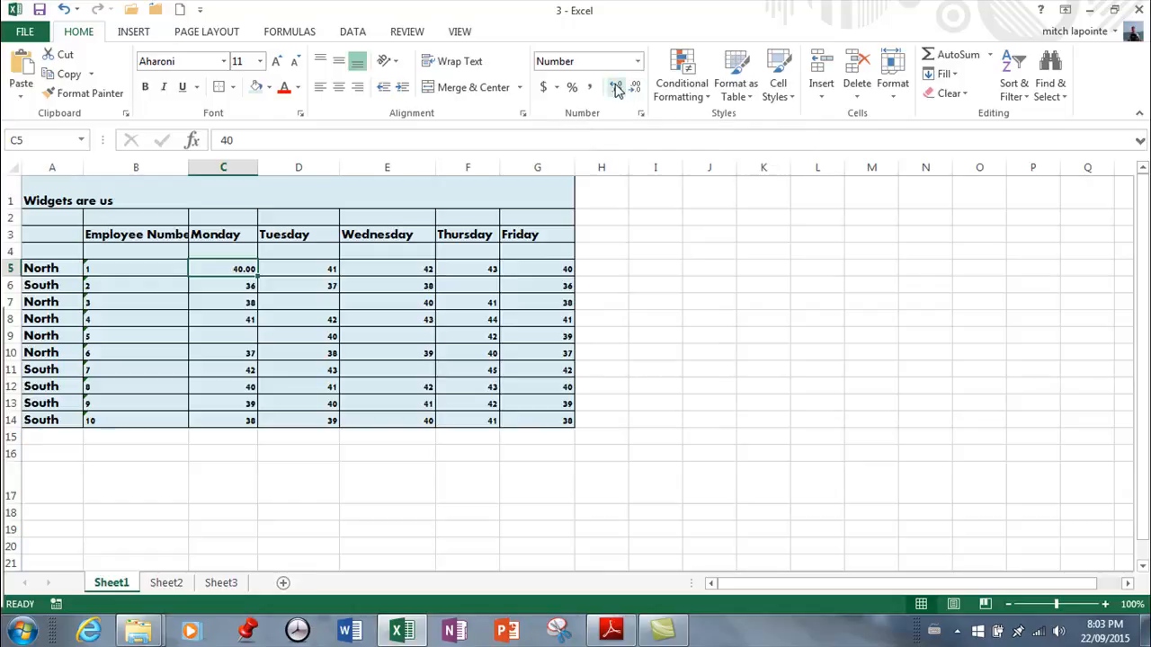
Try adding decimal places to cell C5 and reduce them back to two
{"action": "left_click", "coordinate": [616, 88]}
{"action": "left_click", "coordinate": [616, 88]}
{"action": "left_click", "coordinate": [616, 88]}
{"action": "left_click", "coordinate": [635, 90]}
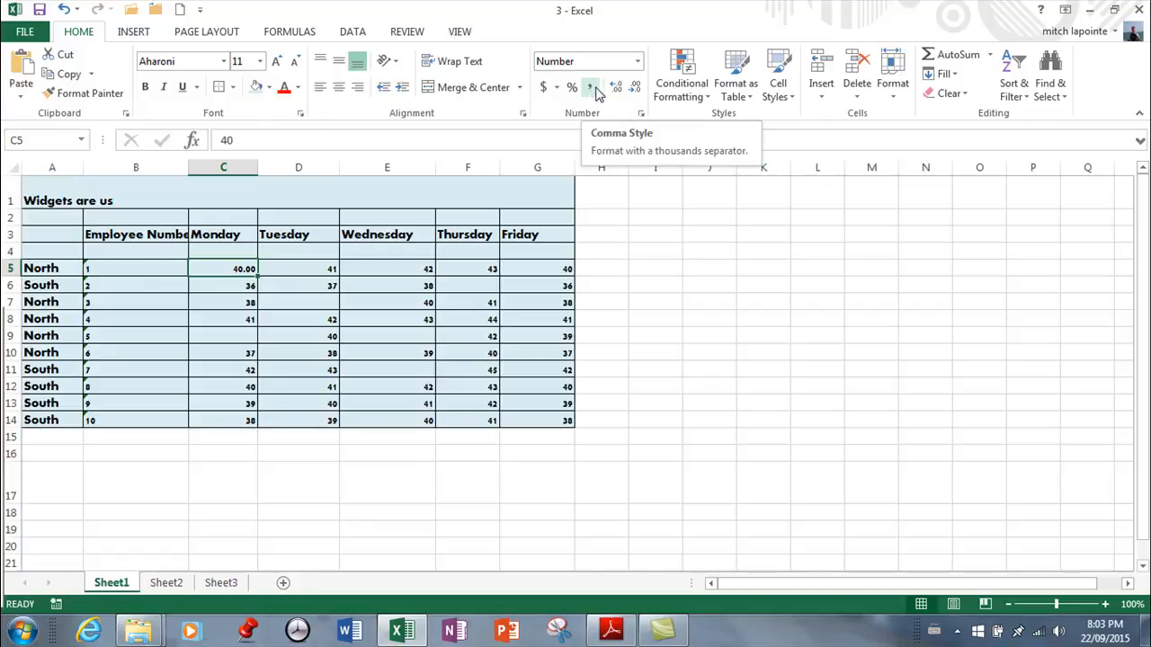
Enter the value 100000 in cell H5, beside the Friday value of employee 1
{"action": "left_click", "coordinate": [601, 262]}
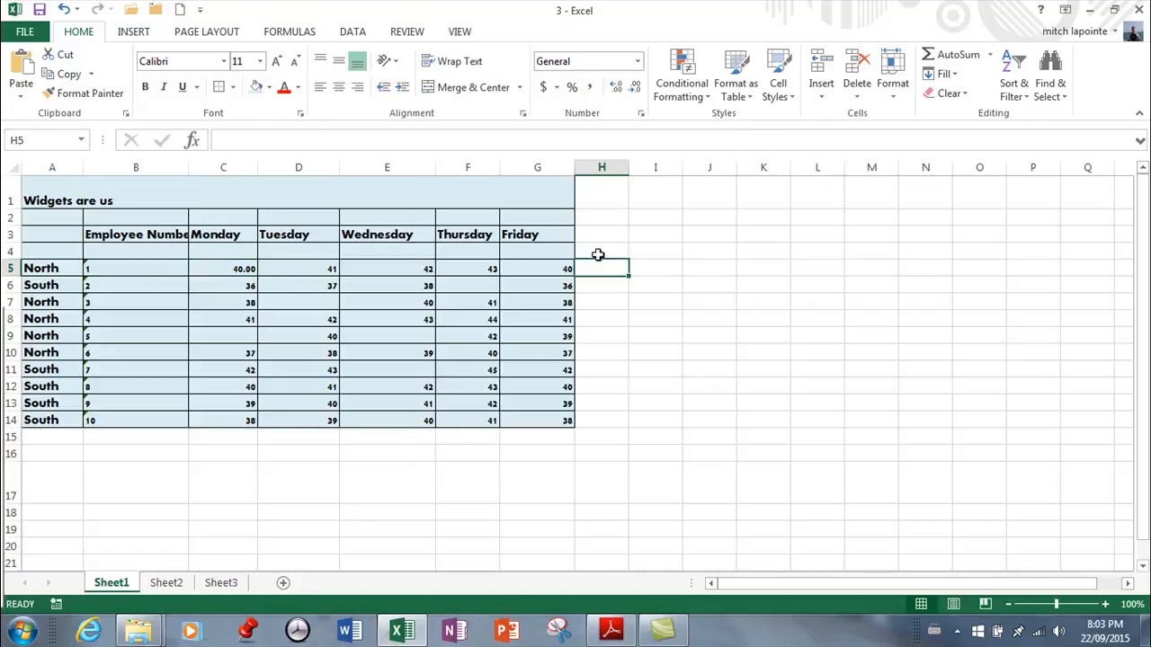
{"action": "type", "text": "100000"}
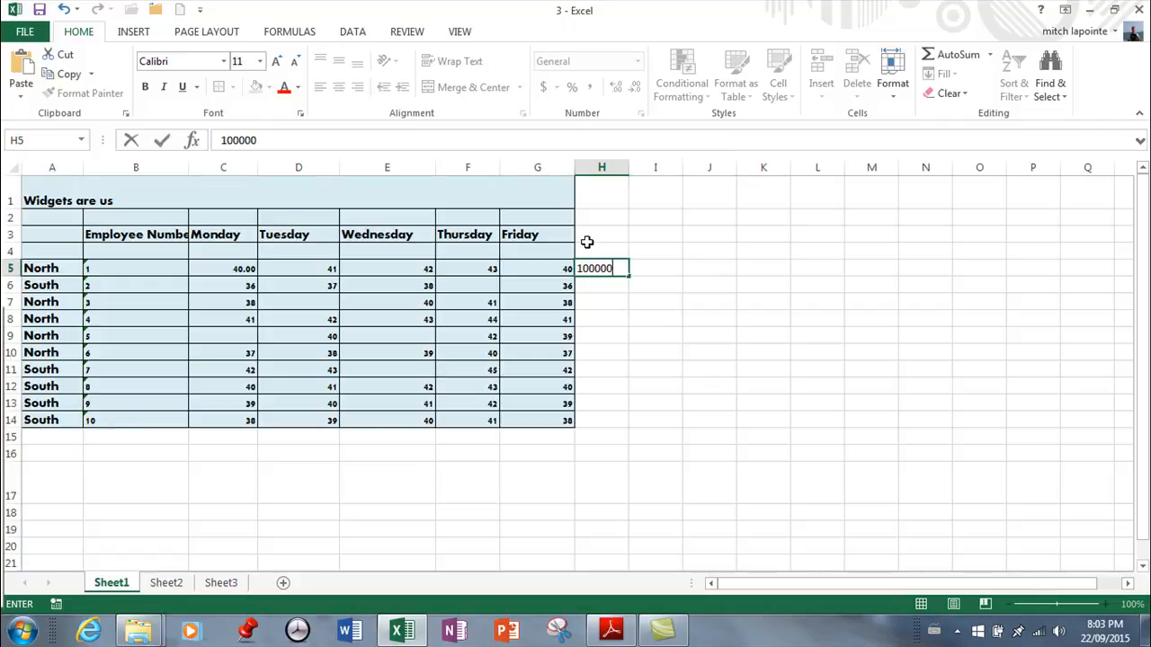
{"action": "key", "text": "Return"}
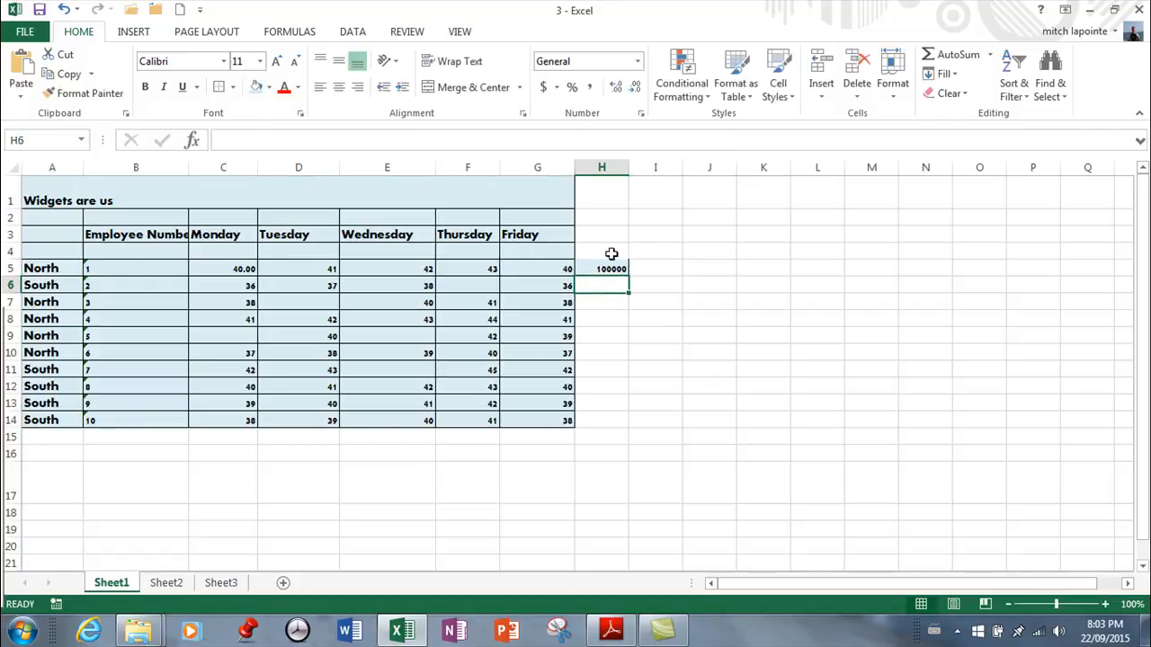
Try the Comma Style on the value in cell H5 and reset the cell to the General format
{"action": "left_click", "coordinate": [606, 269]}
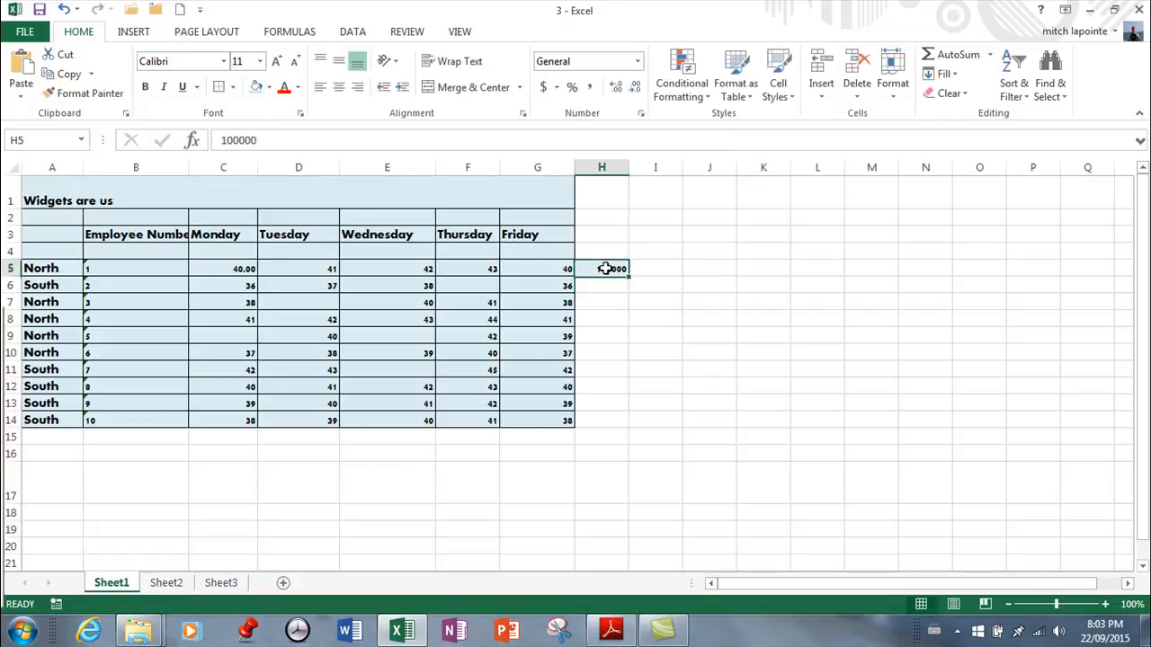
{"action": "left_click", "coordinate": [589, 90]}
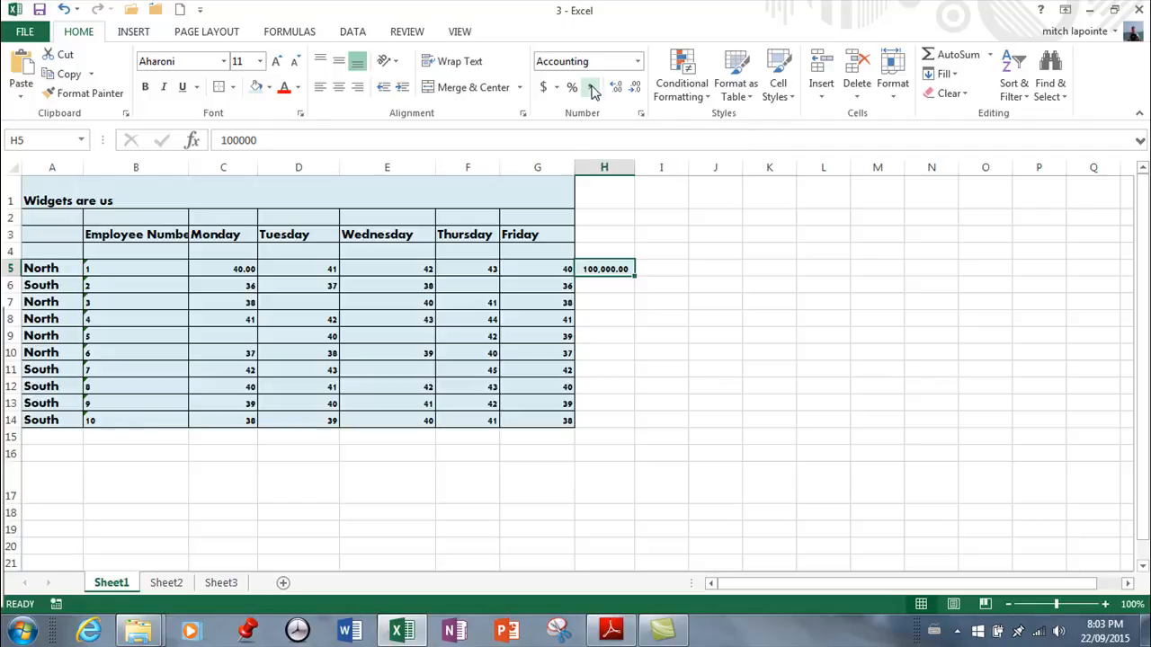
{"action": "left_click", "coordinate": [637, 61]}
{"action": "left_click", "coordinate": [581, 87]}
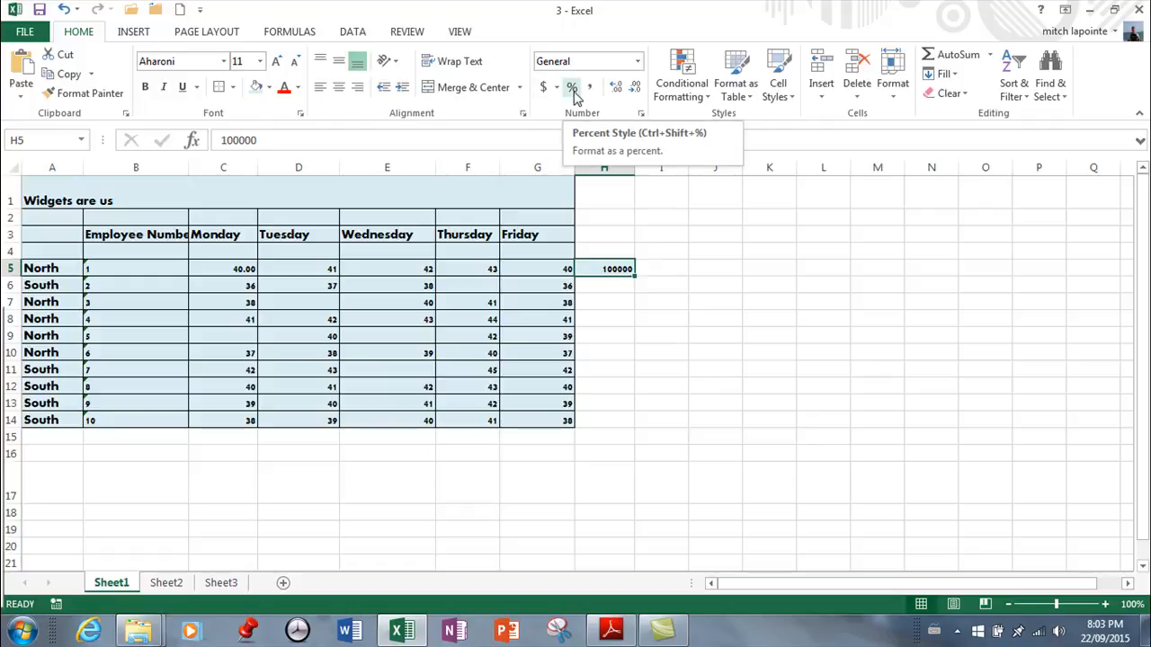
Enter .5 in cell J5 and apply the Percent Style to it
{"action": "left_click", "coordinate": [726, 269]}
{"action": "type", "text": "."}
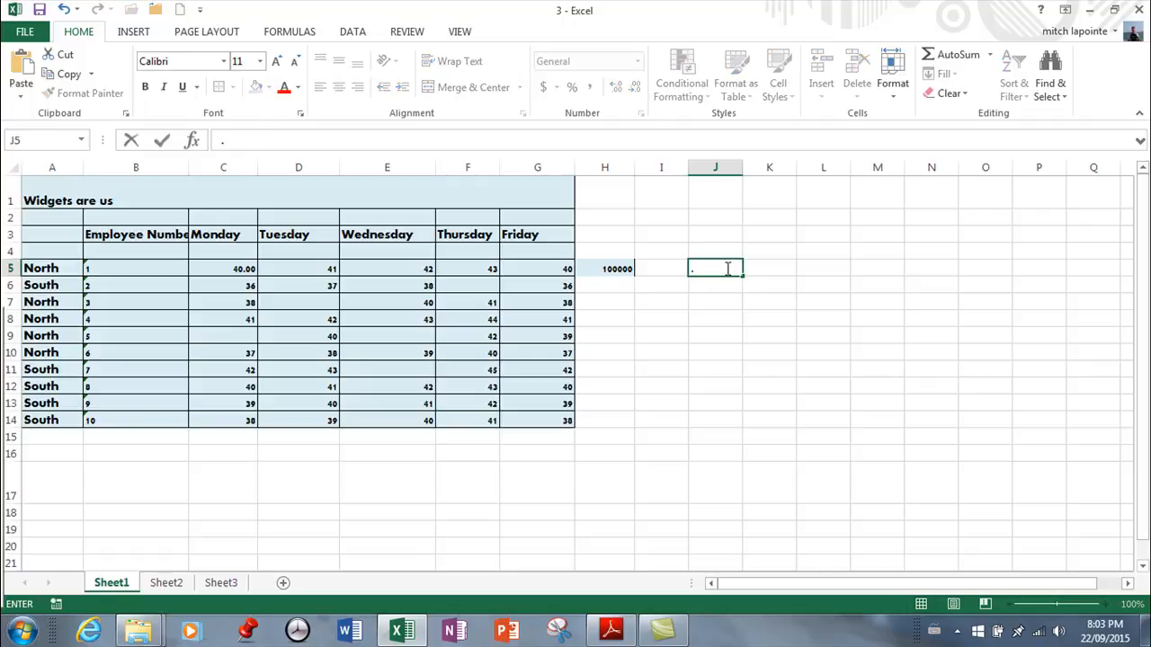
{"action": "key", "text": "Return"}
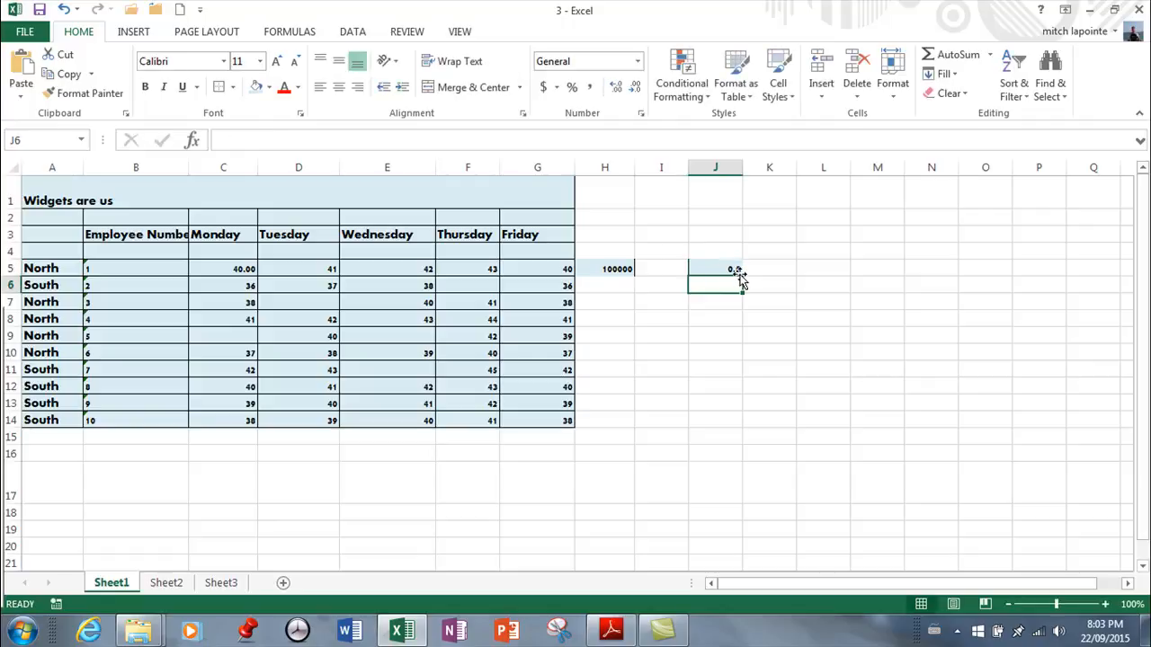
{"action": "left_click", "coordinate": [728, 268]}
{"action": "left_click", "coordinate": [572, 87]}
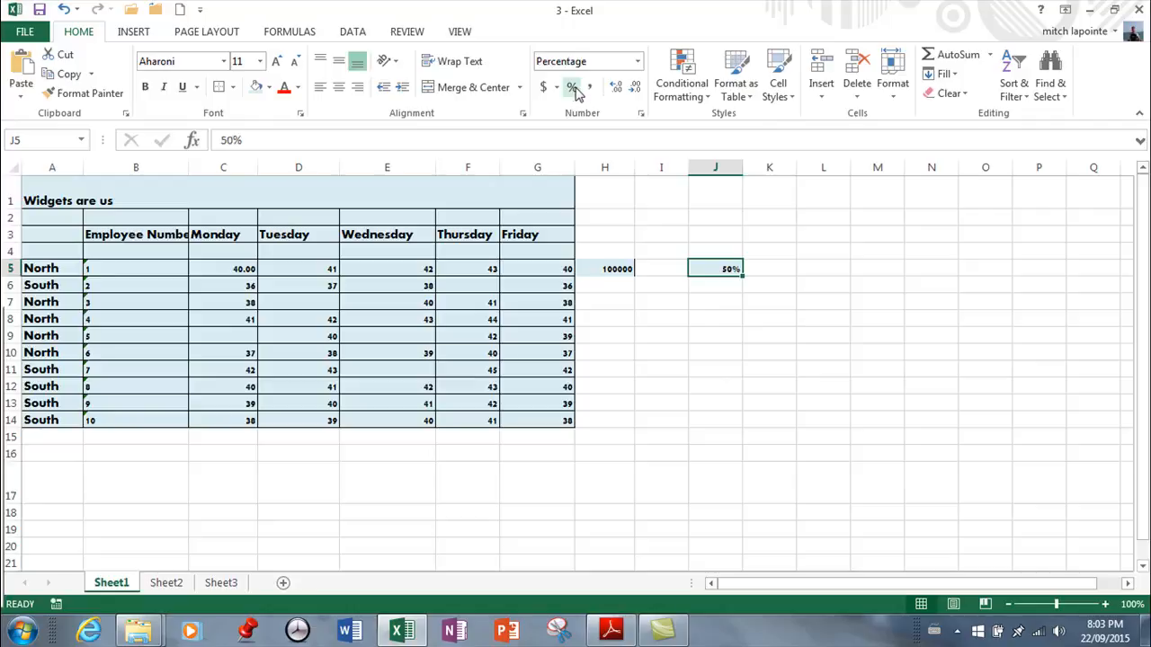
Try the English (Canada) dollar accounting format on cell H5 and reset the cell to General
{"action": "left_click", "coordinate": [600, 268]}
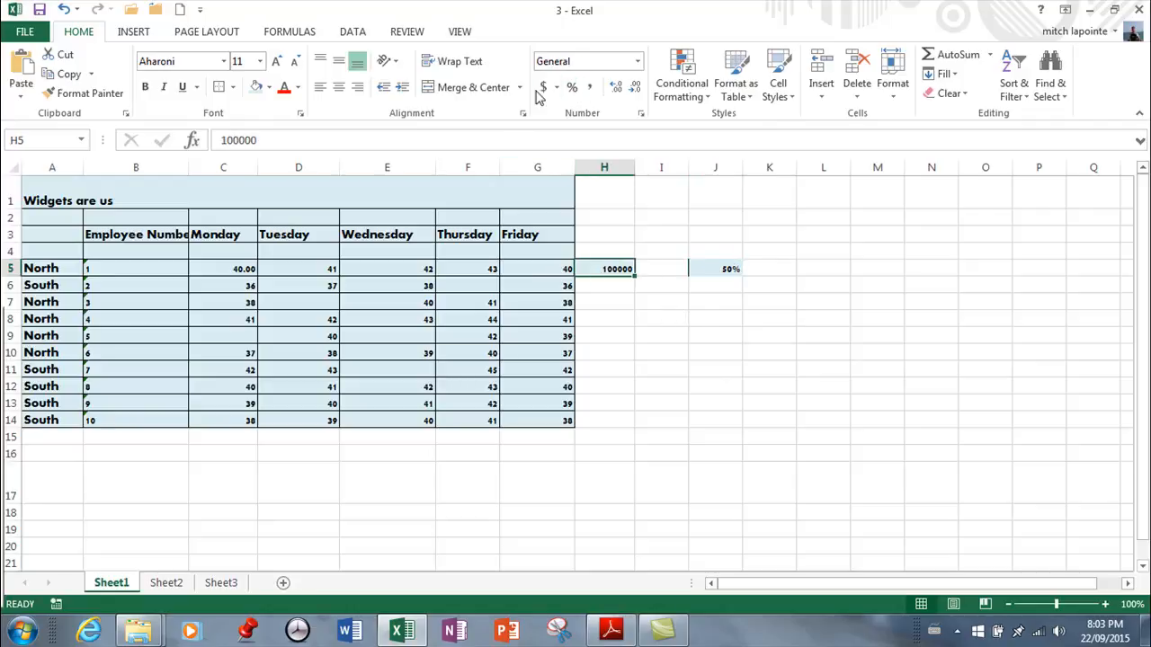
{"action": "left_click", "coordinate": [557, 90]}
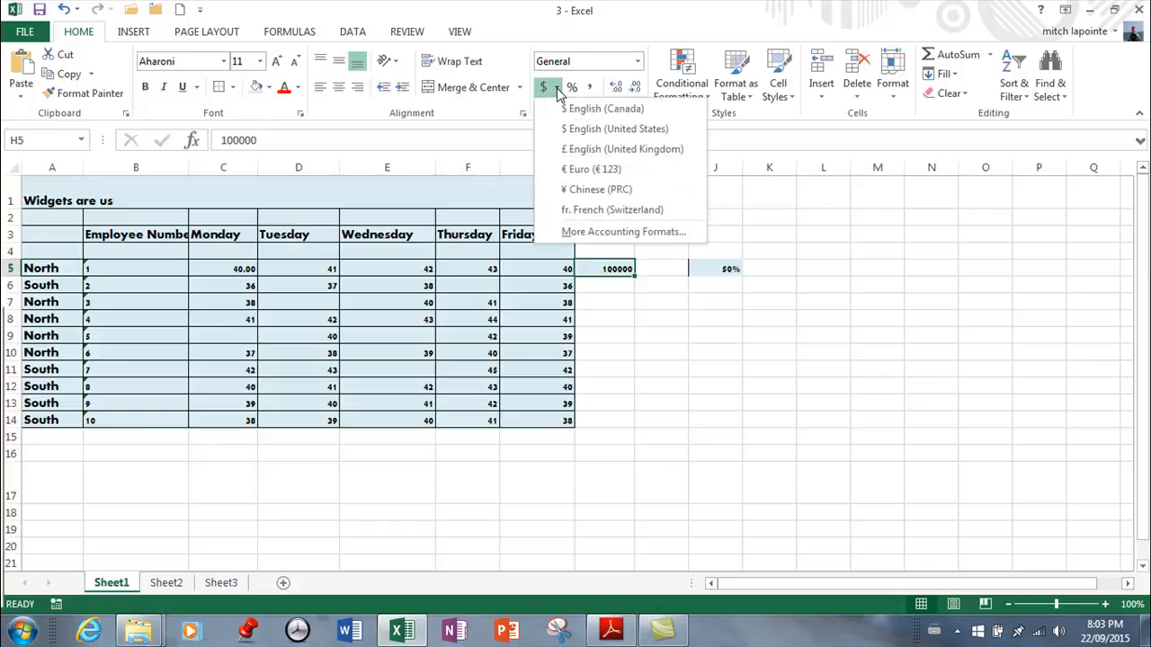
{"action": "left_click", "coordinate": [565, 110]}
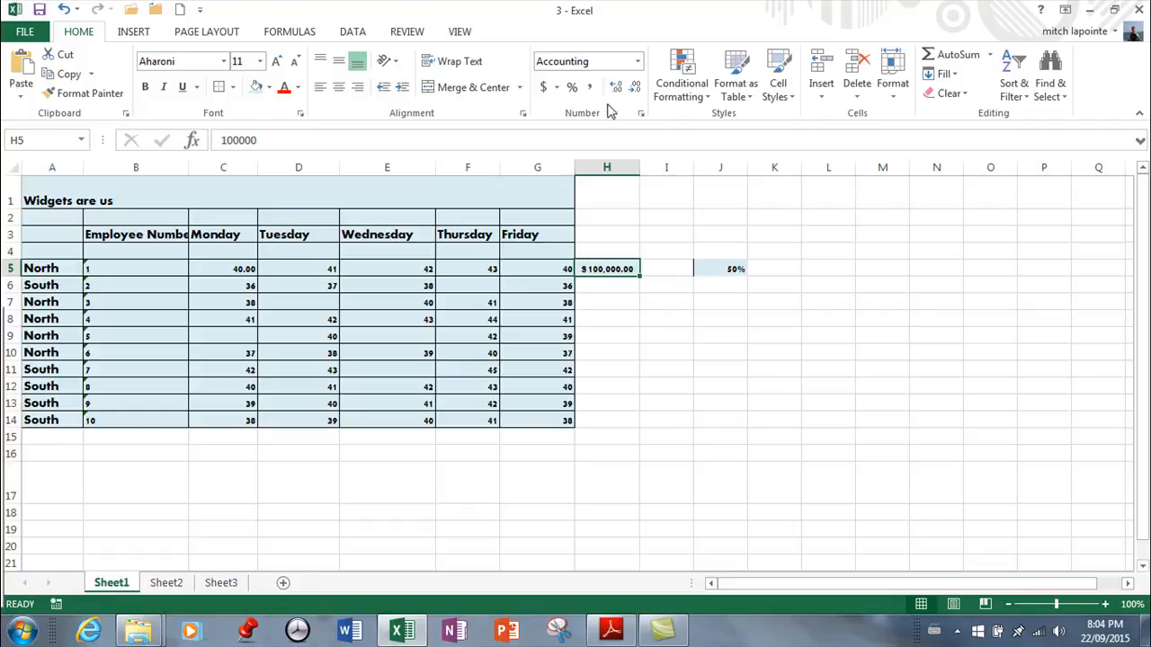
{"action": "left_click", "coordinate": [637, 61]}
{"action": "left_click", "coordinate": [584, 98]}
Examine the detailed number formats for cell H5, including negative number styles and the Currency, Accounting and Date categories
{"action": "left_click", "coordinate": [638, 62]}
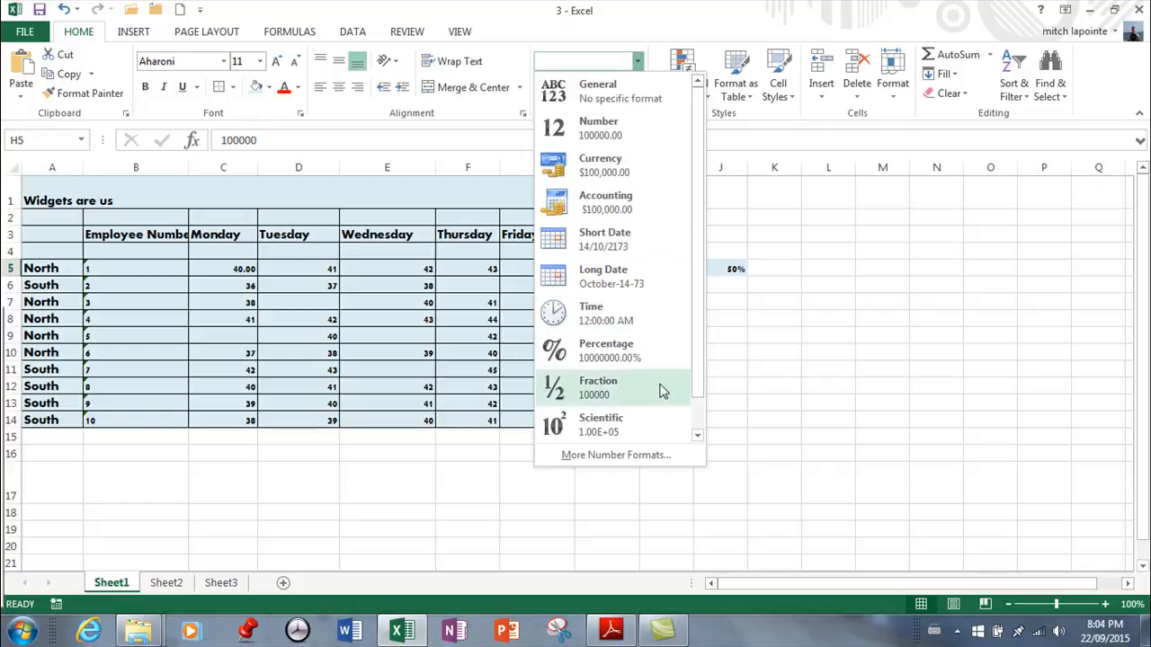
{"action": "left_click", "coordinate": [629, 457]}
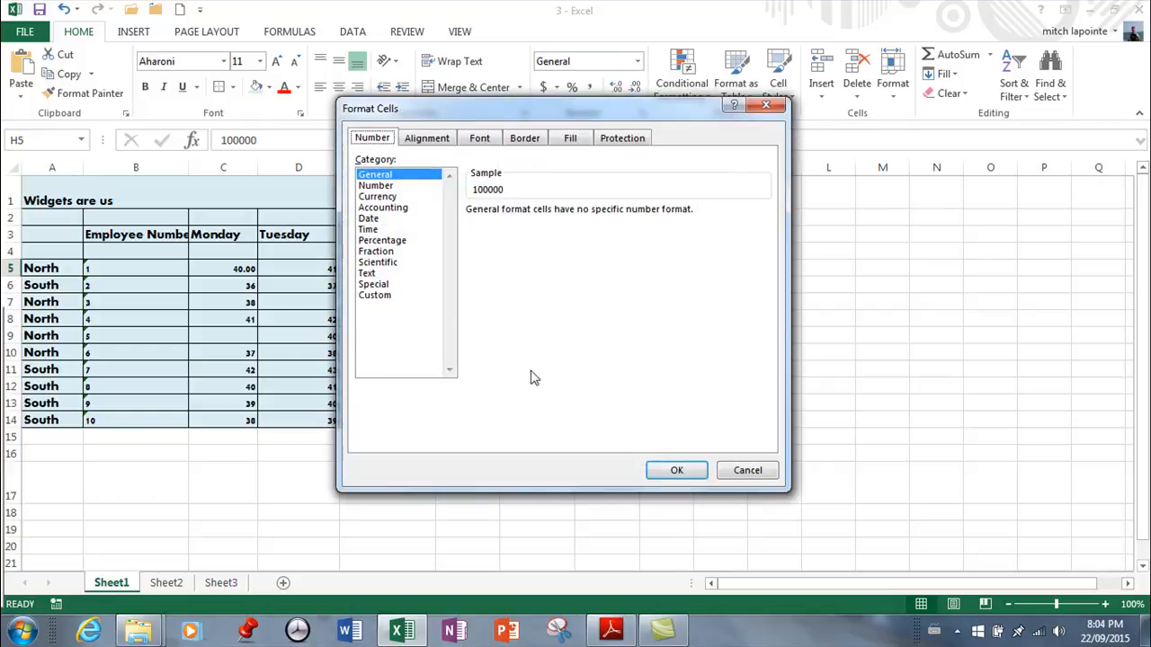
{"action": "left_click", "coordinate": [381, 187]}
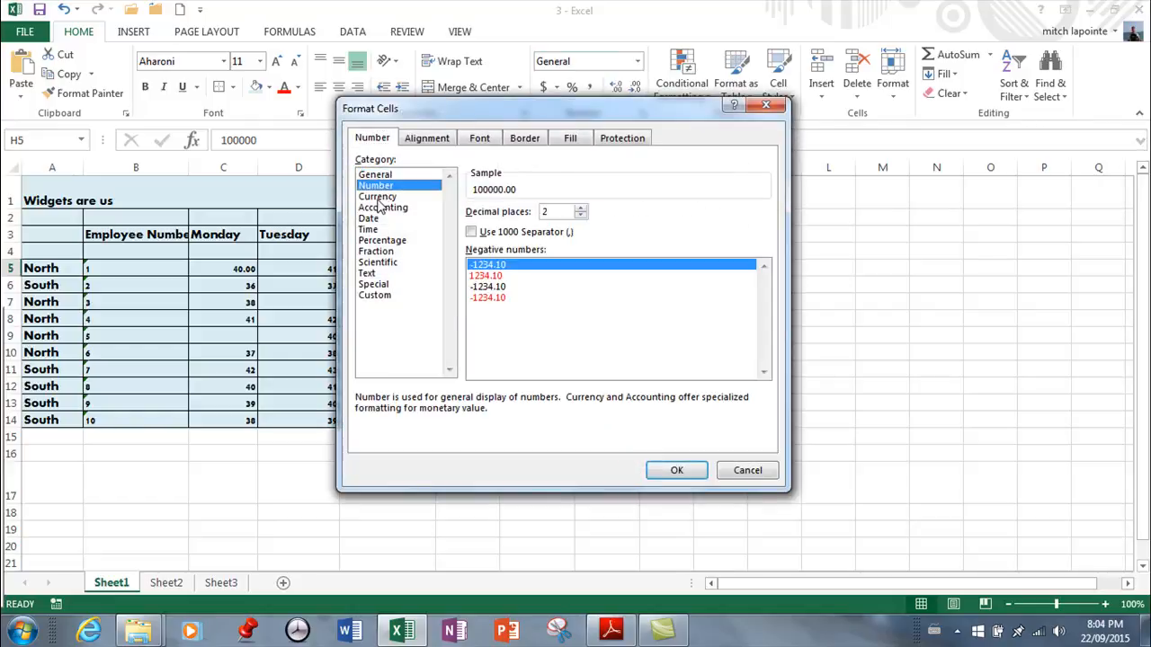
{"action": "left_click", "coordinate": [486, 276]}
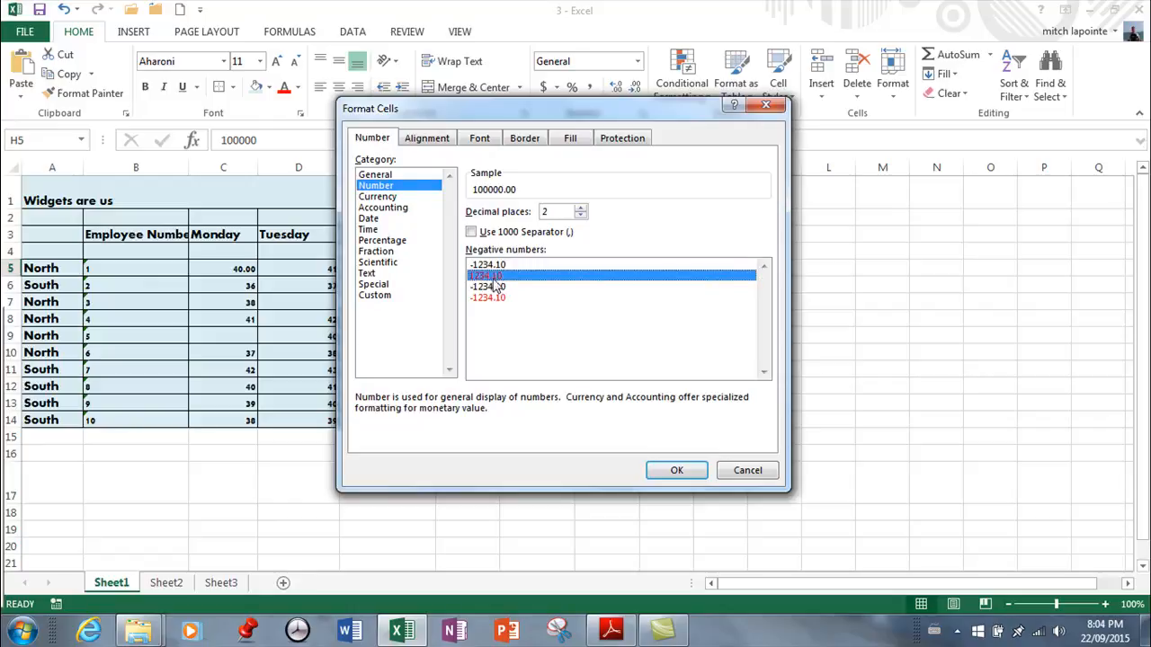
{"action": "left_click", "coordinate": [485, 300]}
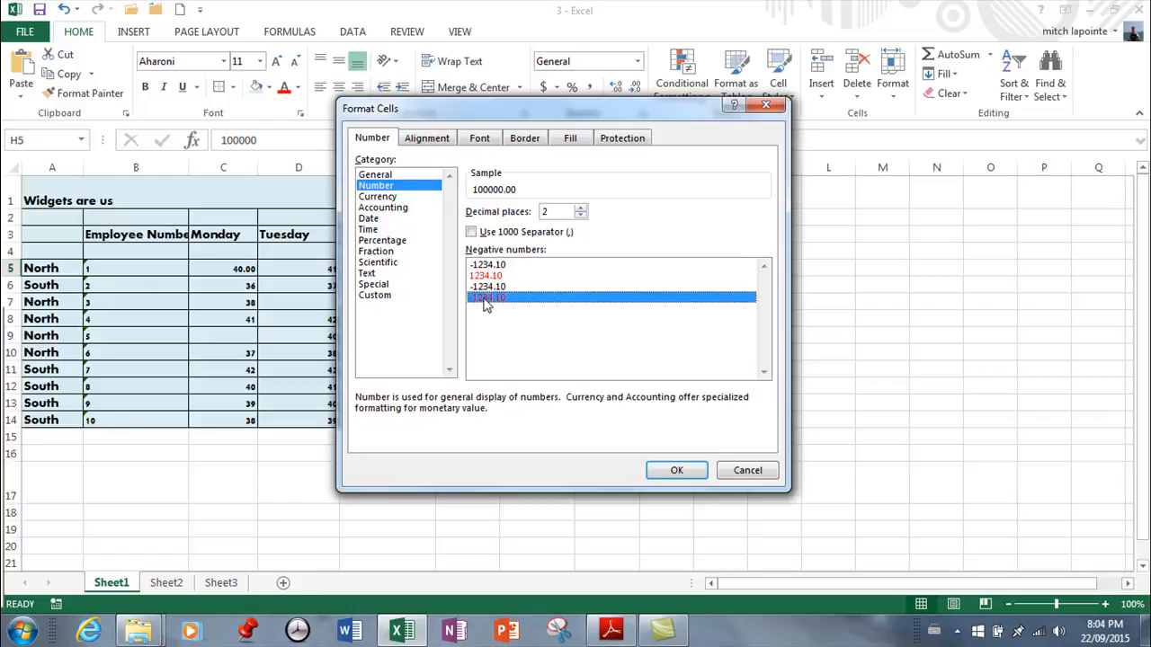
{"action": "left_click", "coordinate": [392, 197]}
{"action": "left_click", "coordinate": [387, 208]}
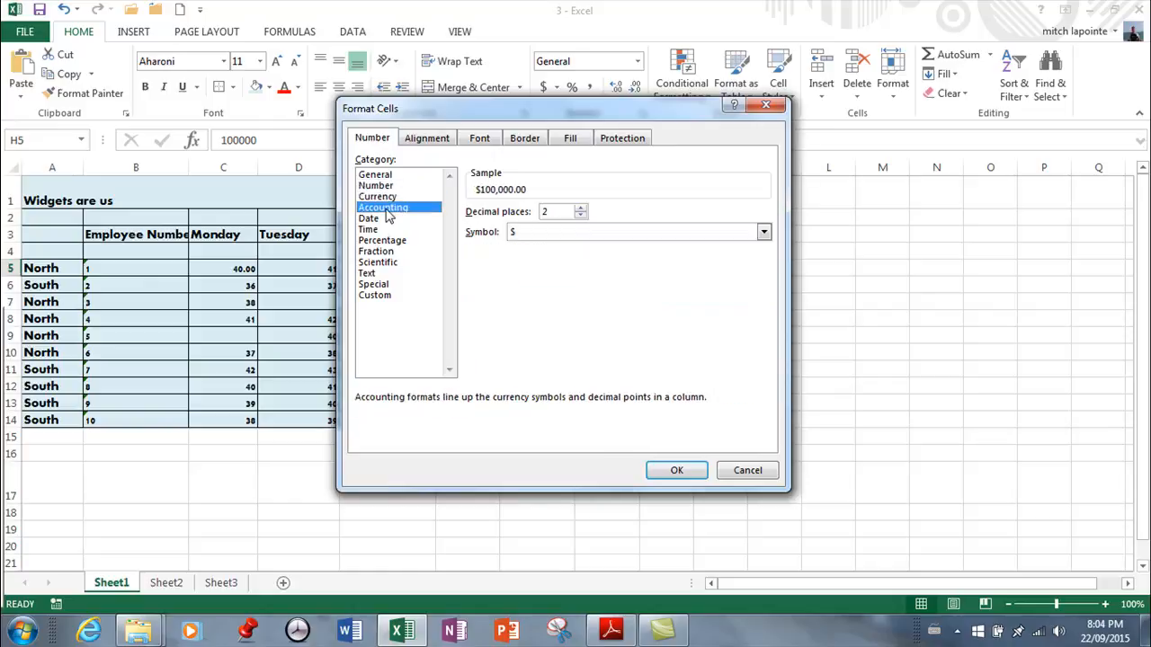
{"action": "left_click", "coordinate": [381, 220]}
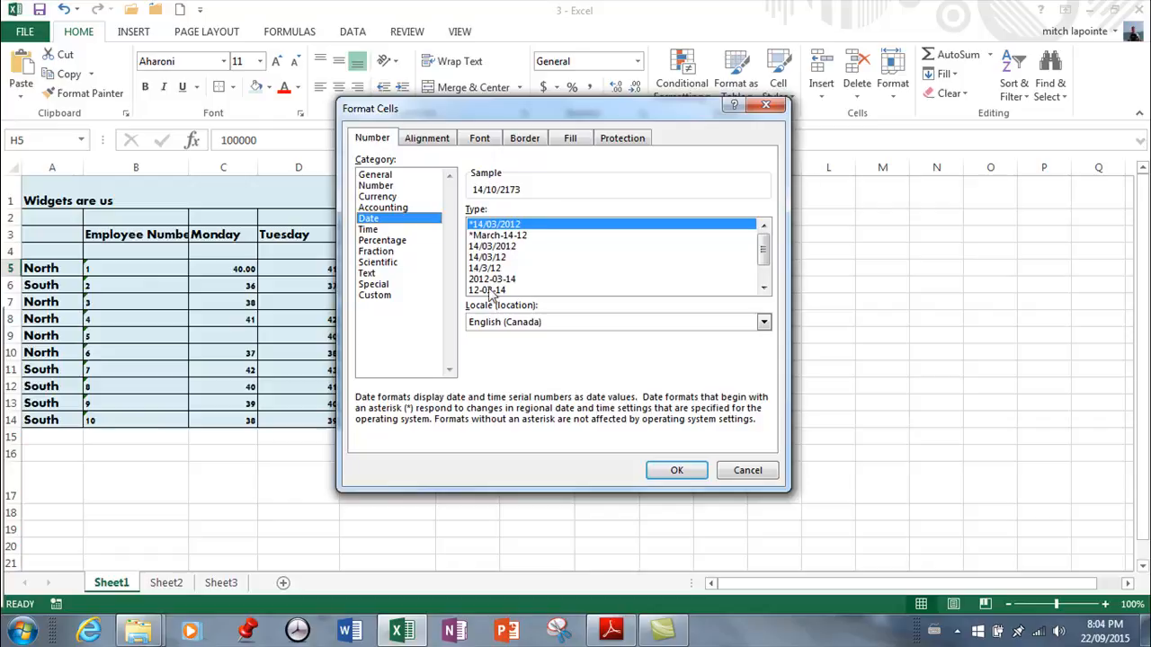
{"action": "mouse_move", "coordinate": [769, 256]}
{"action": "left_mouse_down"}
{"action": "mouse_move", "coordinate": [770, 273]}
{"action": "mouse_move", "coordinate": [767, 247]}
{"action": "mouse_move", "coordinate": [764, 265]}
{"action": "left_mouse_up"}
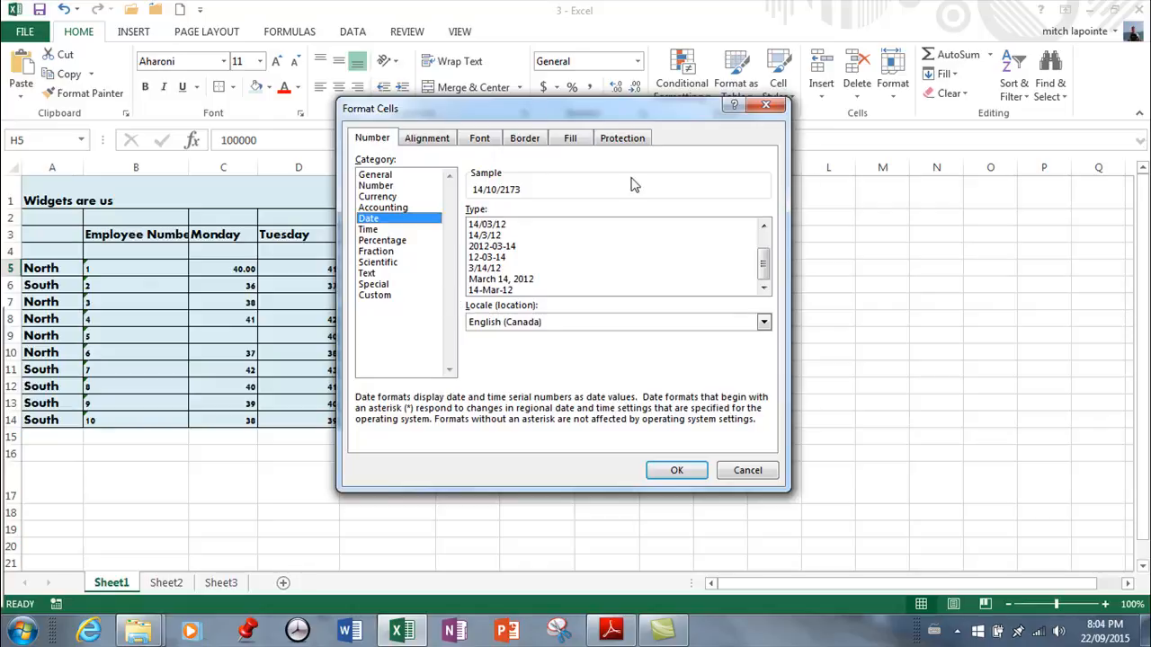
Examine the alignment, font, border, fill and protection settings for cell H5, and cancel without changing anything
{"action": "left_click", "coordinate": [432, 140]}
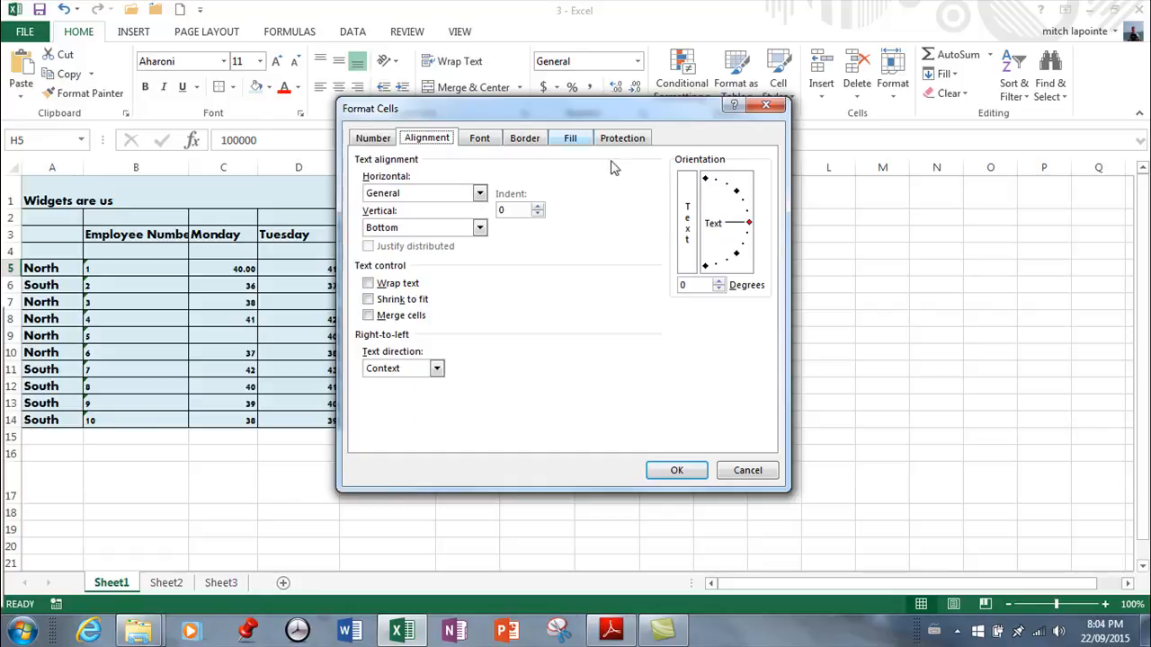
{"action": "left_click", "coordinate": [483, 140]}
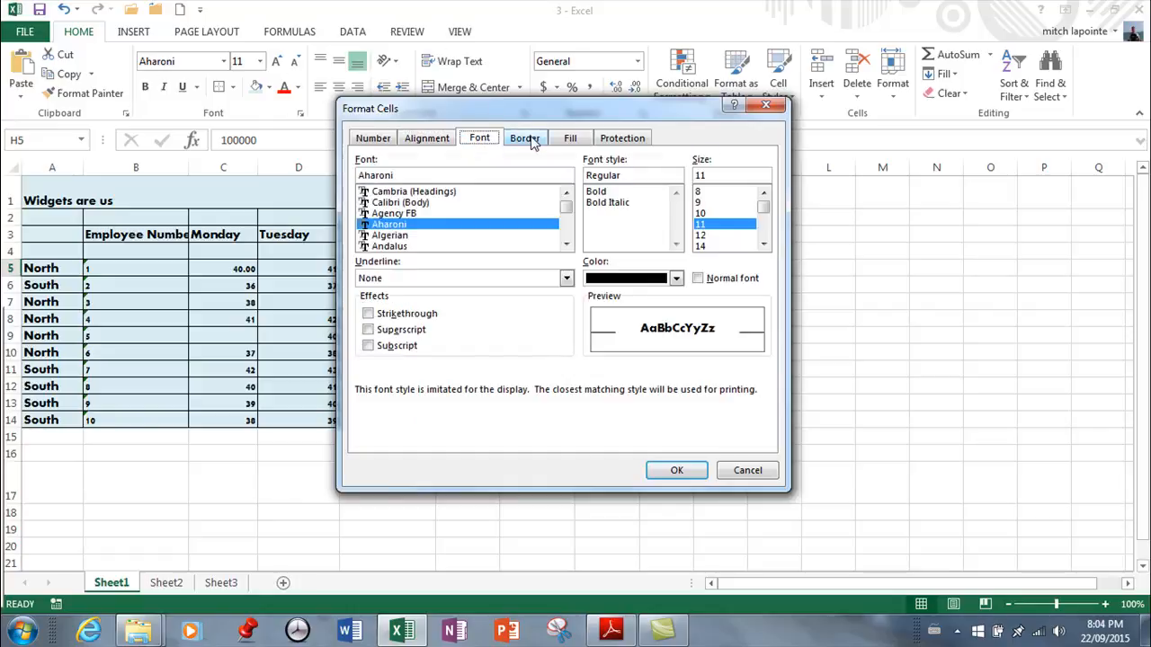
{"action": "left_click", "coordinate": [528, 141]}
{"action": "left_click", "coordinate": [571, 141]}
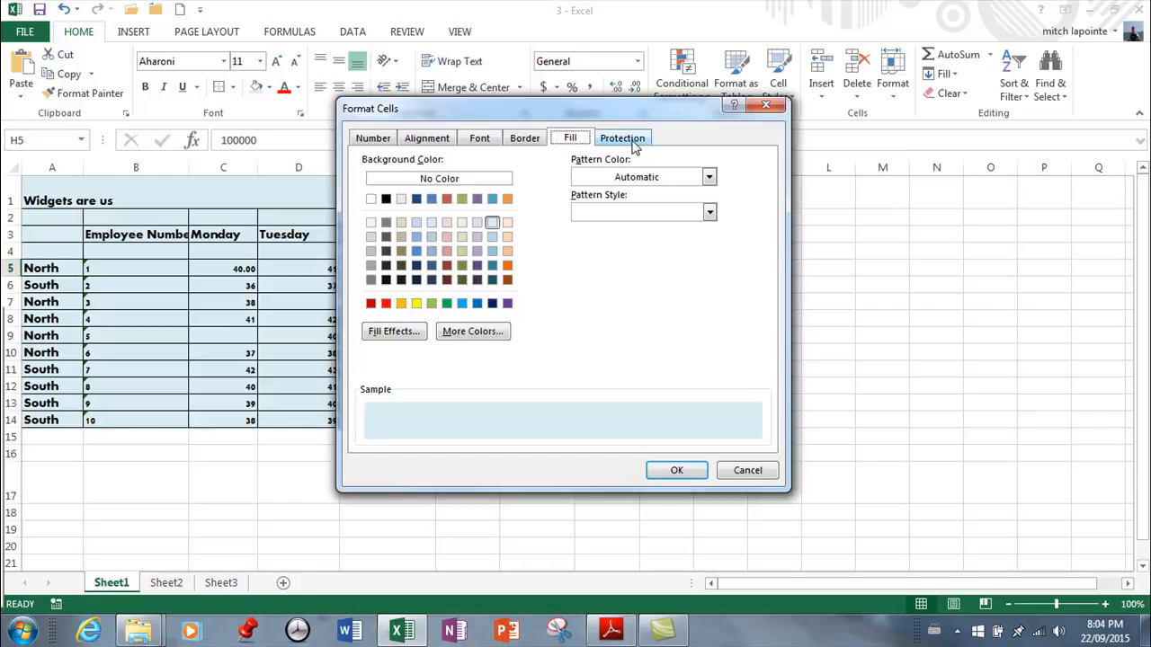
{"action": "left_click", "coordinate": [633, 141]}
{"action": "left_click", "coordinate": [755, 472]}
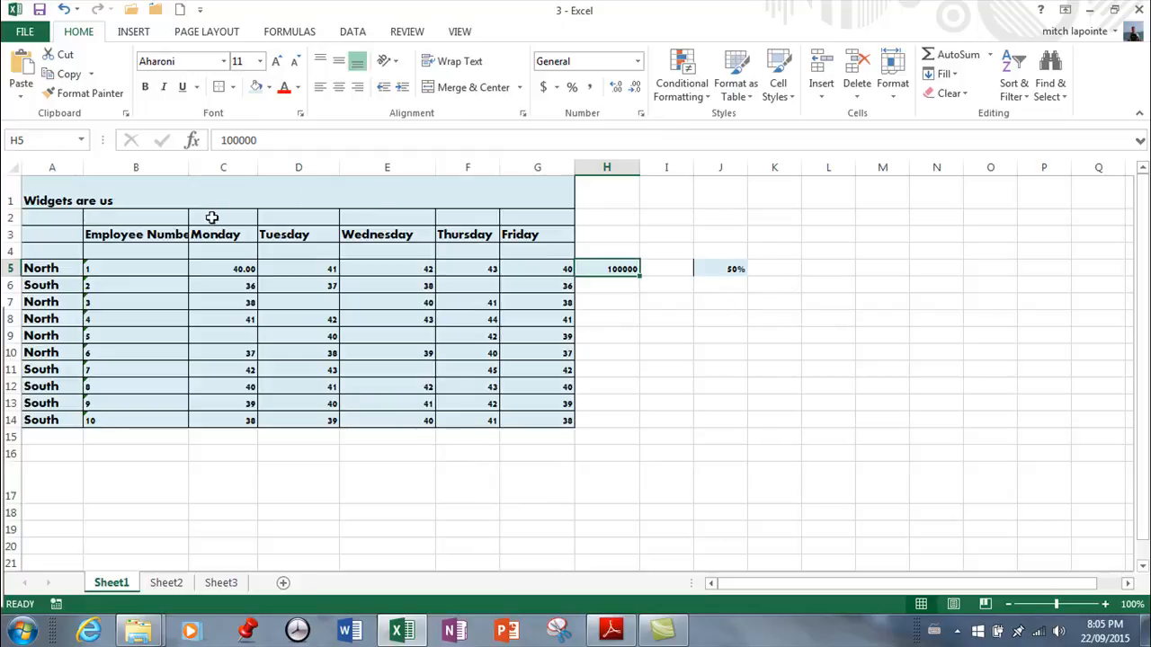
{"action": "left_click", "coordinate": [673, 349]}
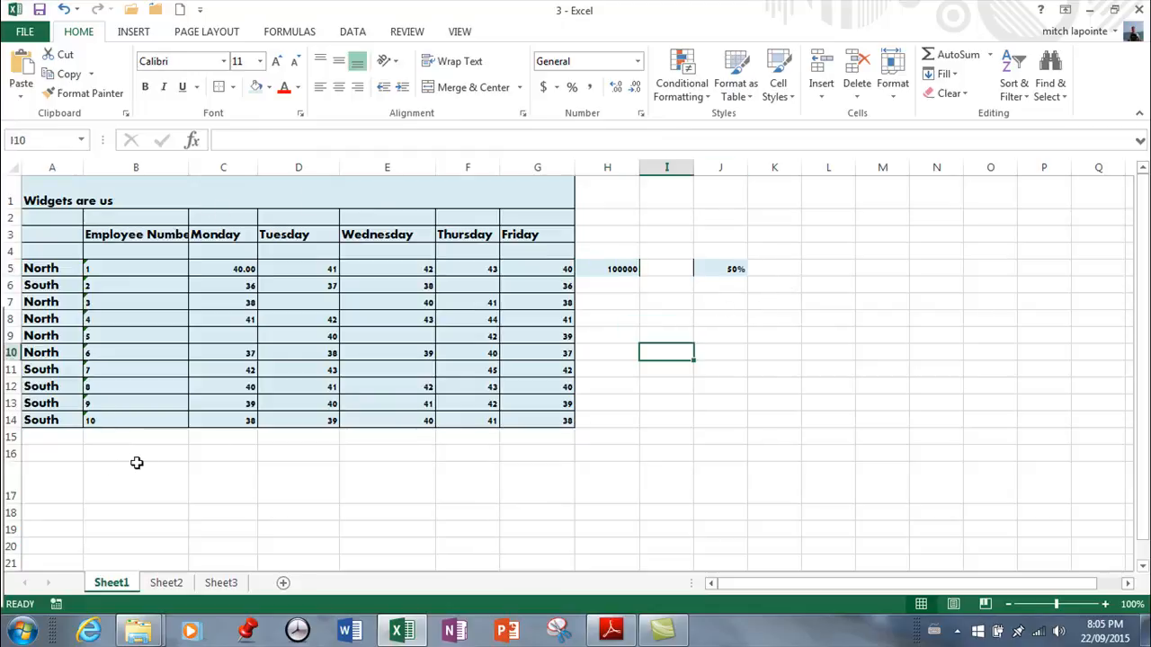
Fill the empty cell A16 below the table with a light orange theme colour
{"action": "left_click", "coordinate": [53, 460]}
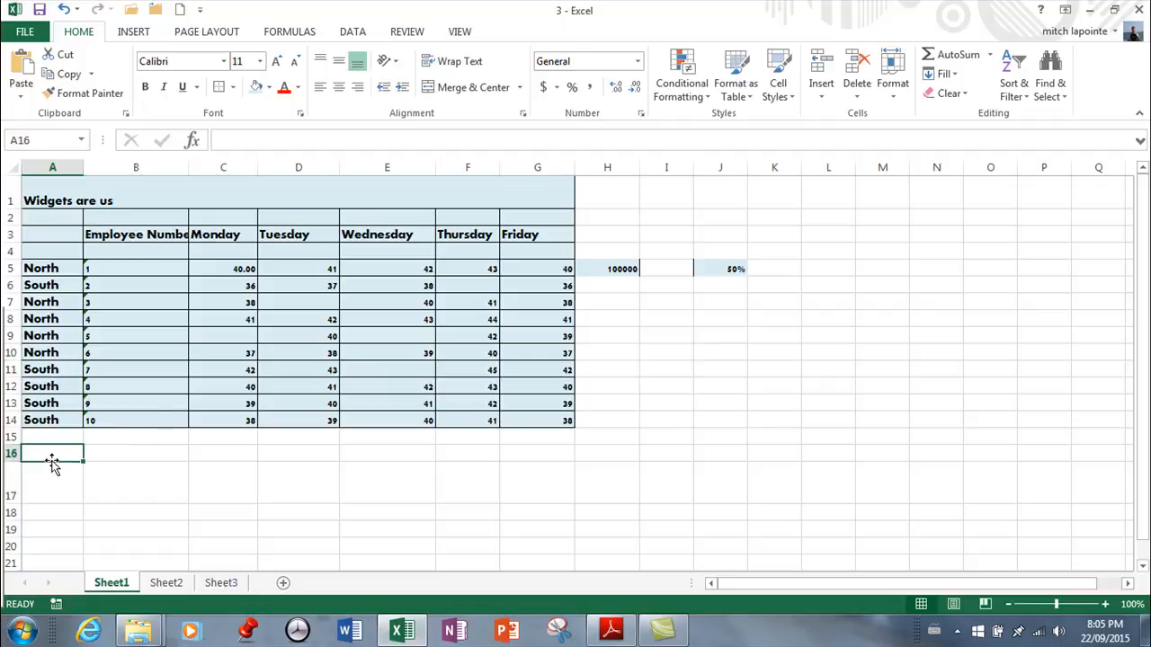
{"action": "left_click", "coordinate": [270, 87]}
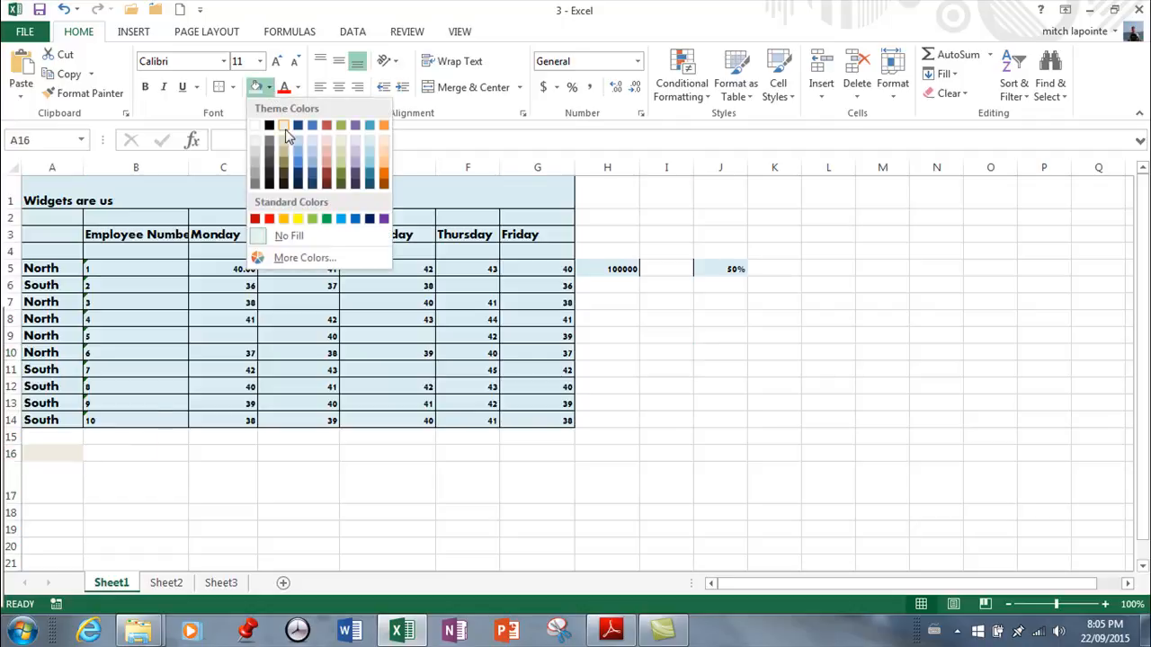
{"action": "left_click", "coordinate": [385, 144]}
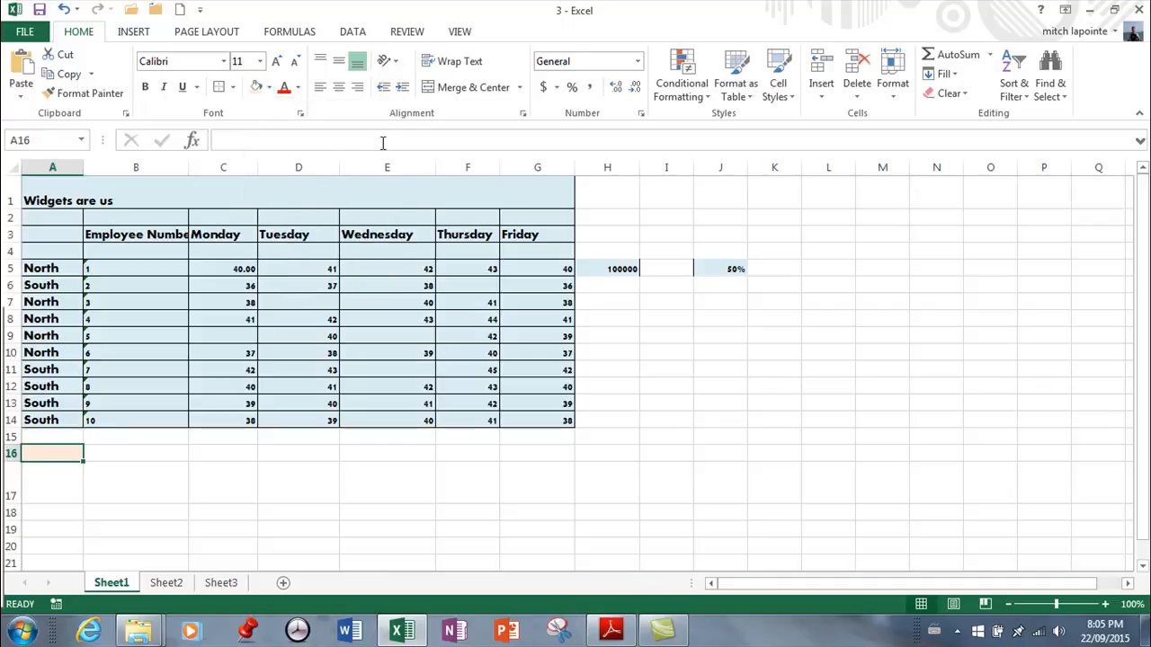
Set the font of cell A16 to Arial Black and enter the text "word" in it
{"action": "left_click", "coordinate": [224, 61]}
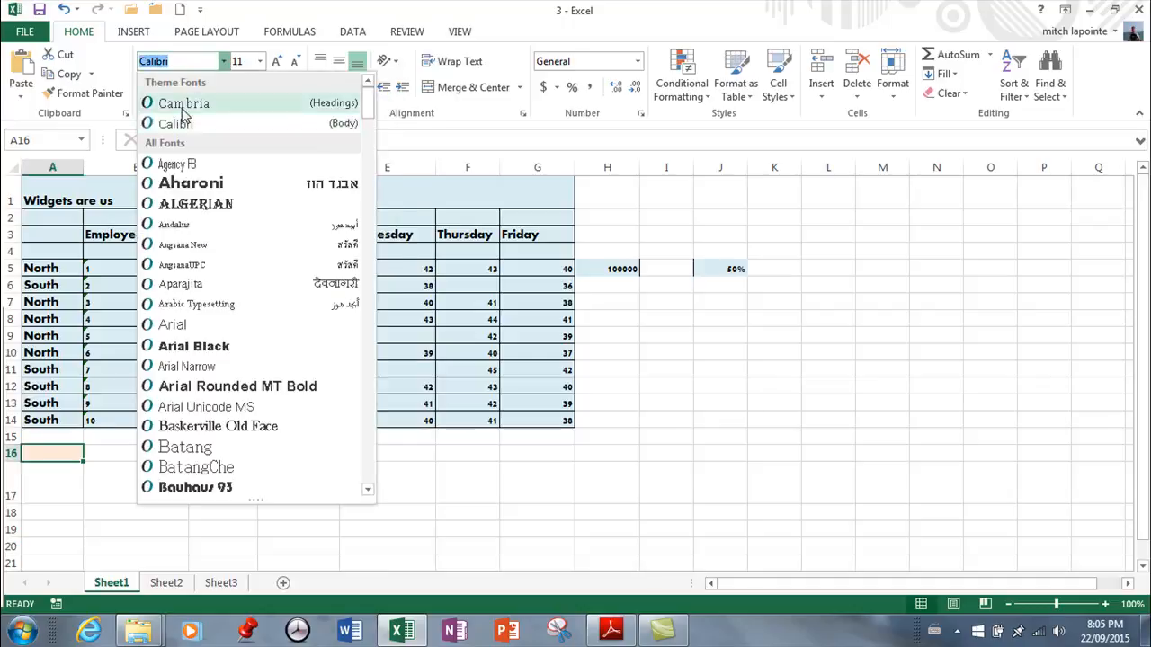
{"action": "left_click", "coordinate": [224, 347]}
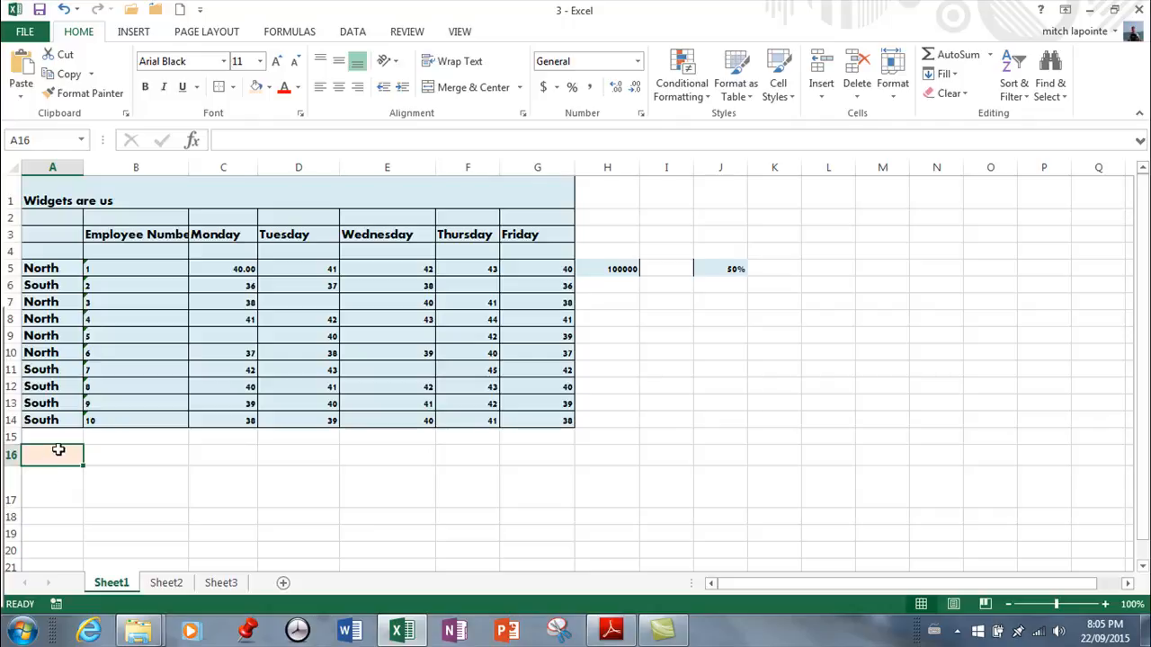
{"action": "type", "text": "word"}
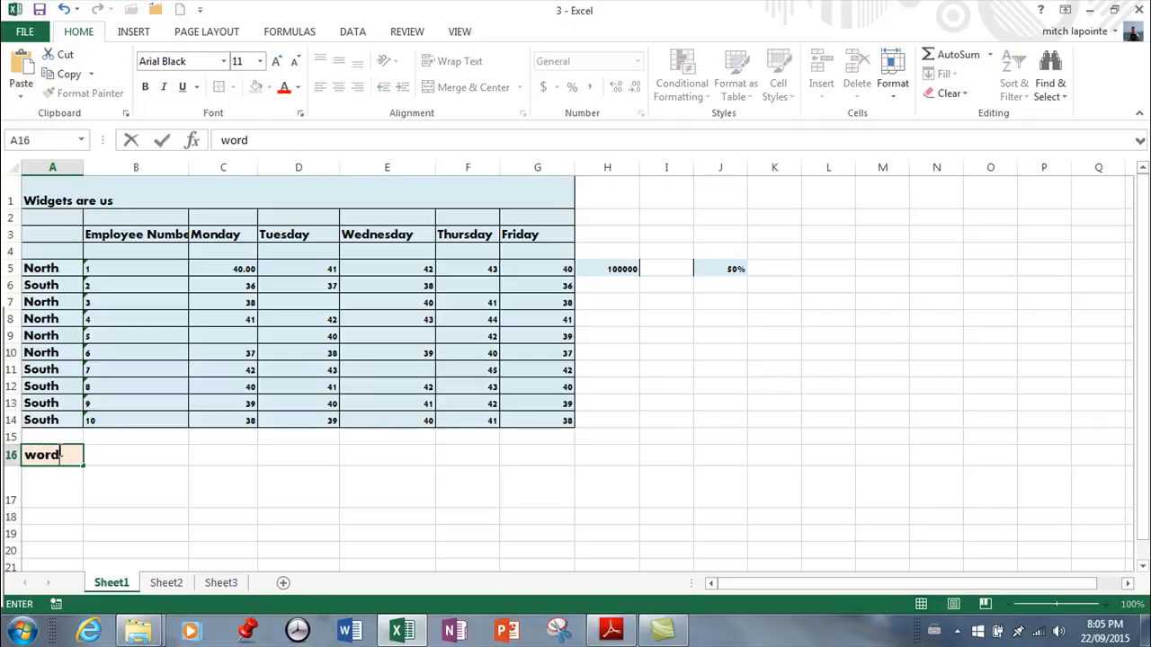
{"action": "left_click", "coordinate": [82, 484]}
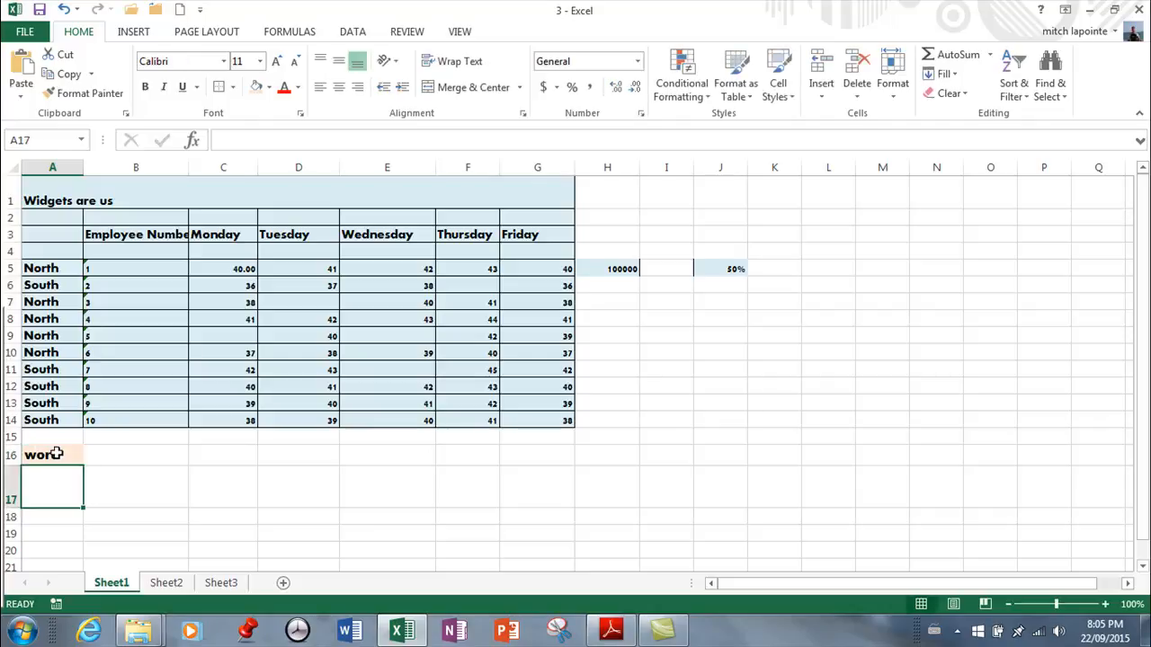
Copy the formatting of cell A16 onto the whole table A1:G14 with the Format Painter
{"action": "left_click", "coordinate": [56, 458]}
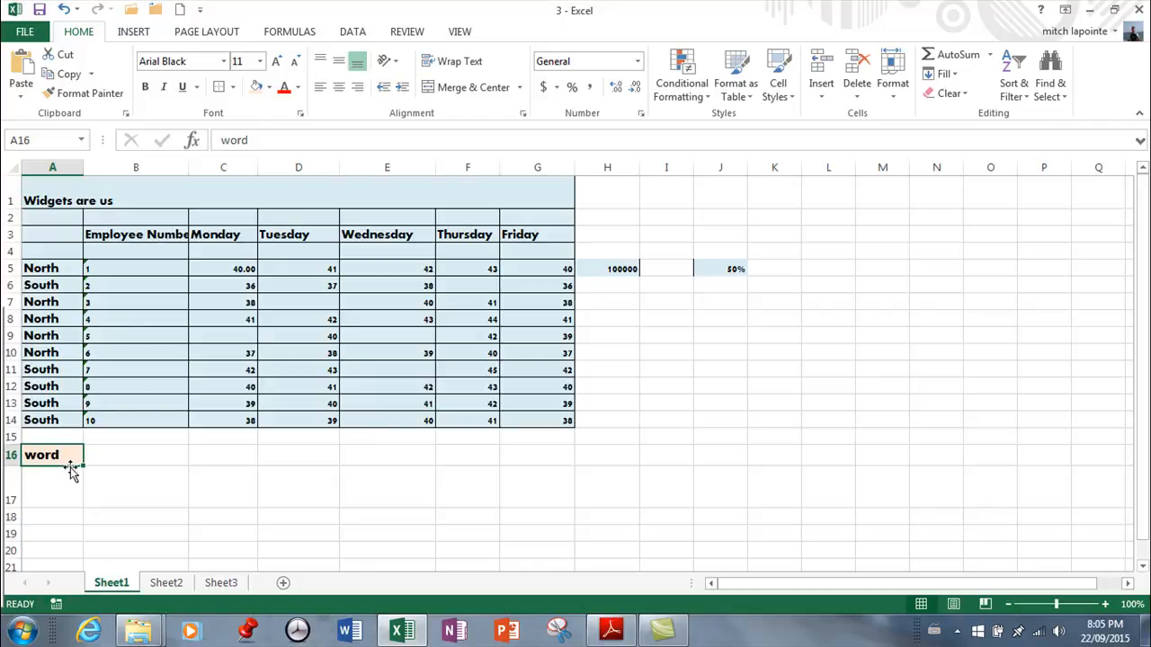
{"action": "left_click", "coordinate": [80, 94]}
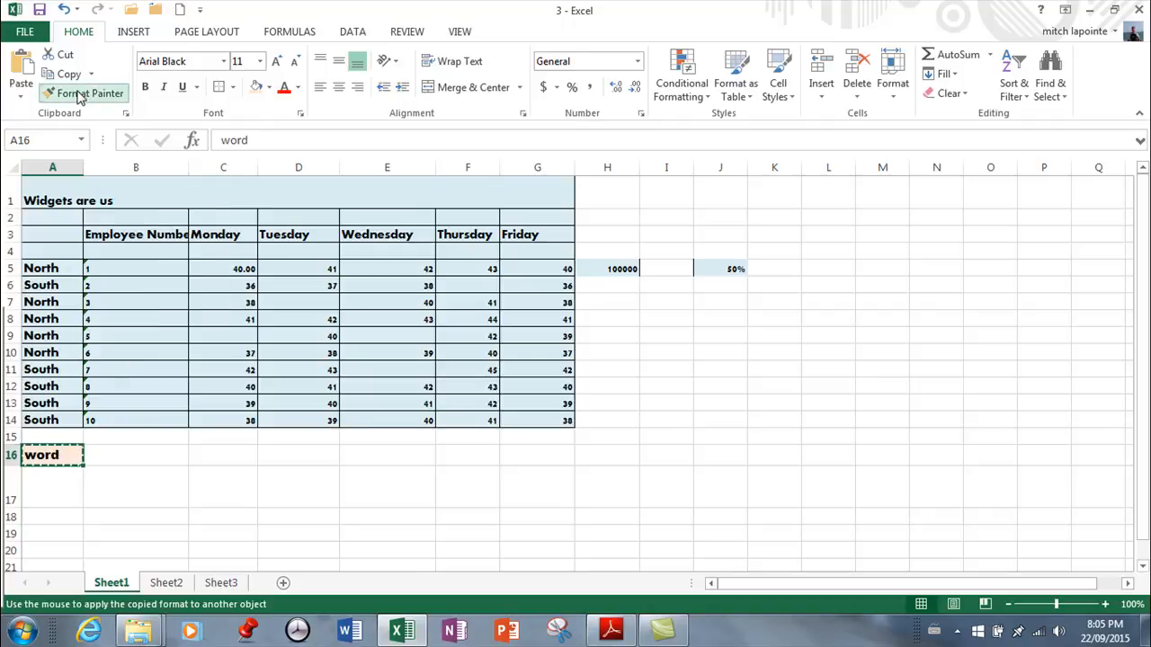
{"action": "mouse_move", "coordinate": [63, 194]}
{"action": "left_mouse_down"}
{"action": "mouse_move", "coordinate": [300, 259]}
{"action": "mouse_move", "coordinate": [336, 409]}
{"action": "left_mouse_up"}
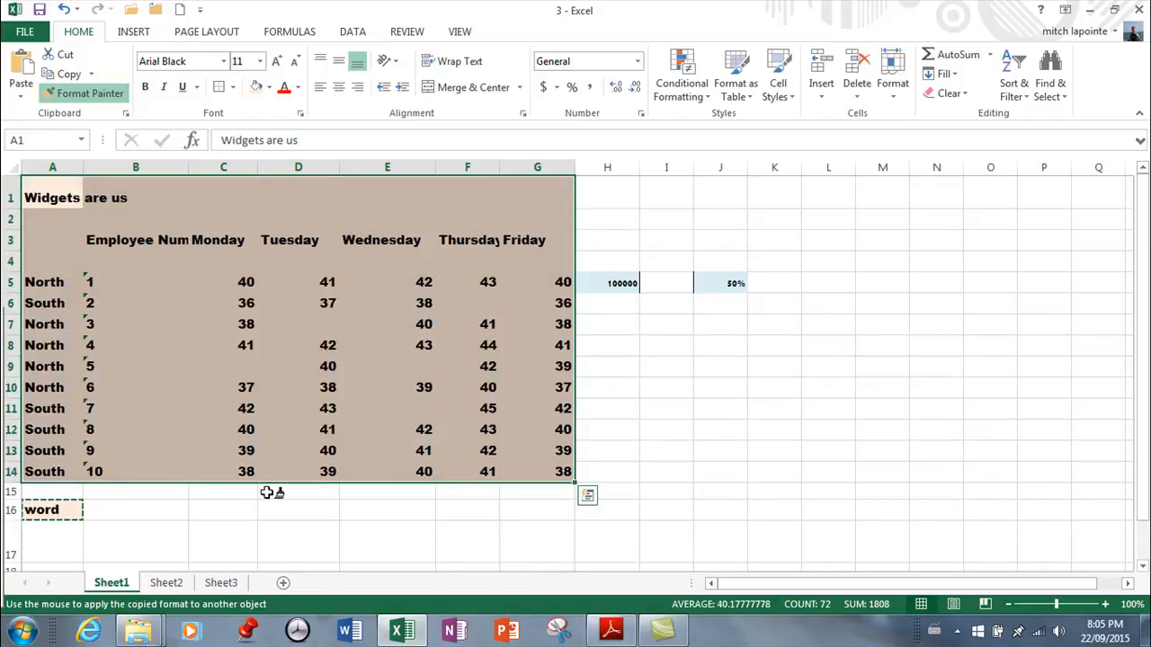
Turn off the Format Painter and clear the table selection by selecting empty cells beside it
{"action": "left_click", "coordinate": [81, 94]}
{"action": "left_click", "coordinate": [94, 95]}
{"action": "left_click", "coordinate": [96, 99]}
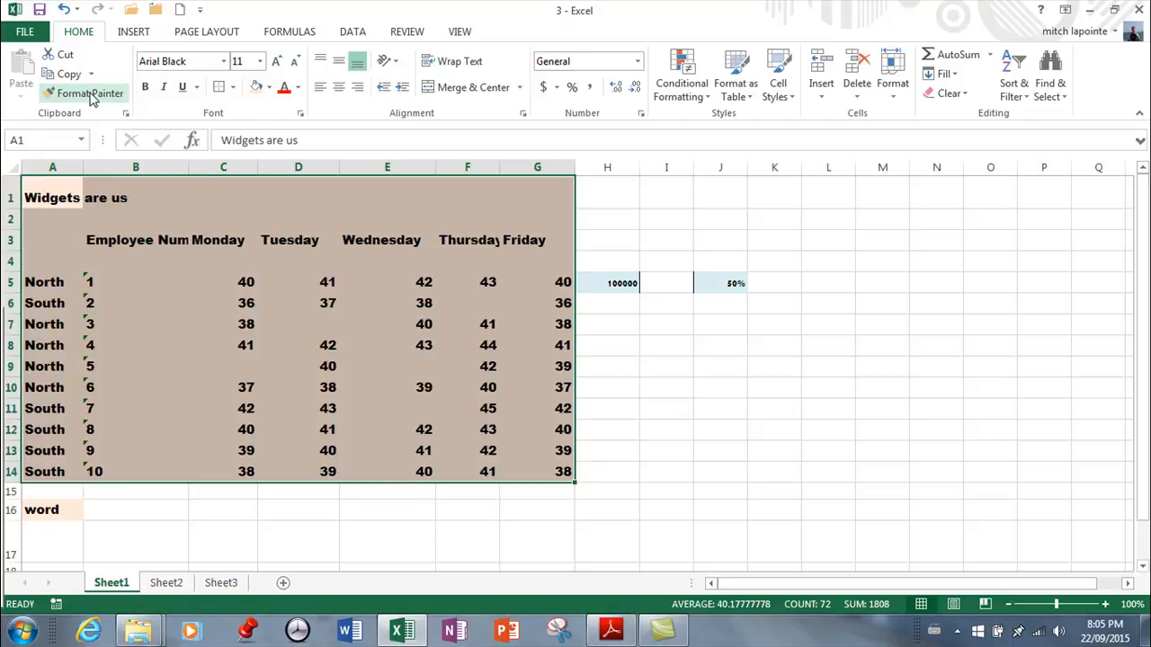
{"action": "left_click", "coordinate": [90, 95]}
{"action": "left_click", "coordinate": [90, 95]}
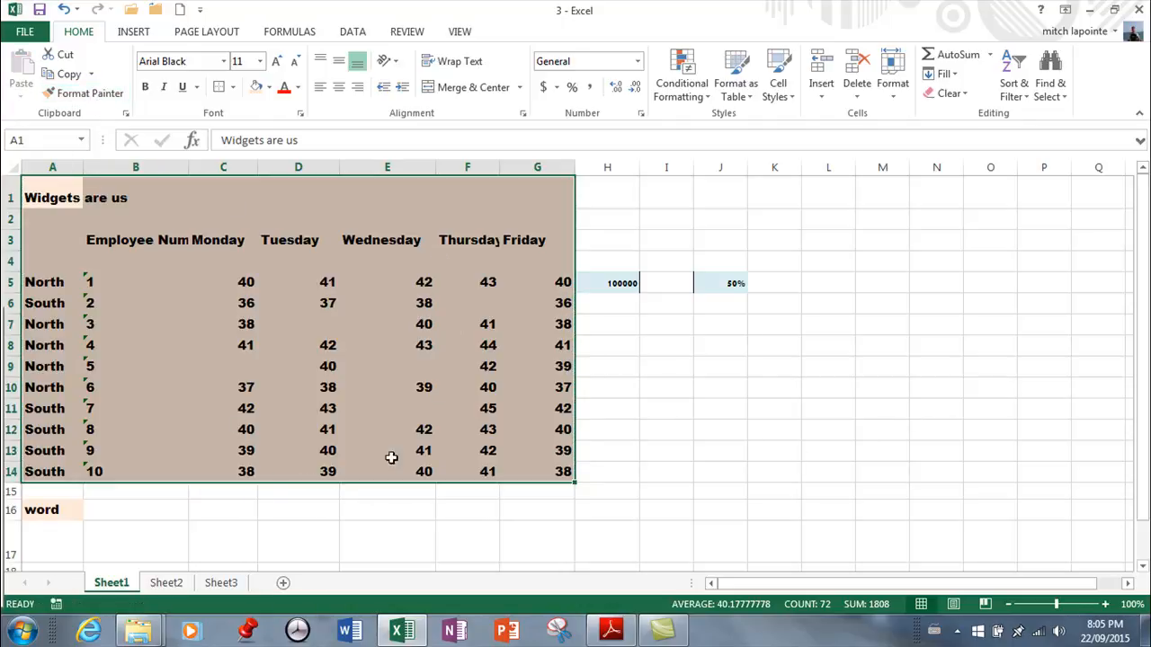
{"action": "left_click_drag", "start_coordinate": [665, 351], "coordinate": [761, 380]}
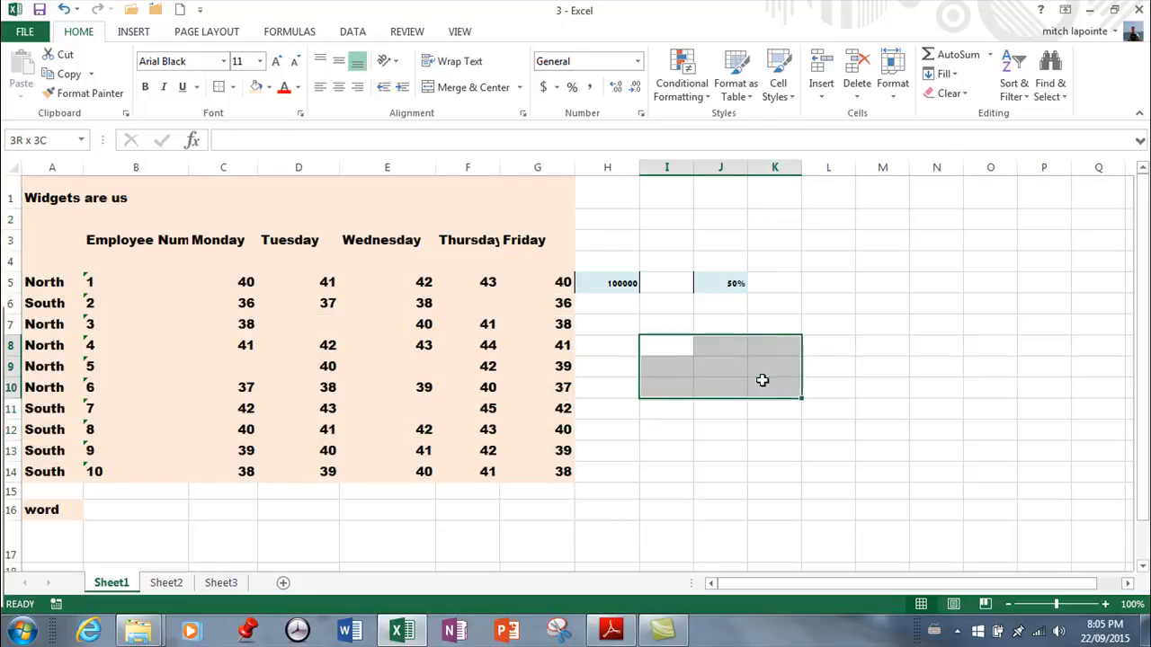
{"action": "left_click", "coordinate": [668, 415]}
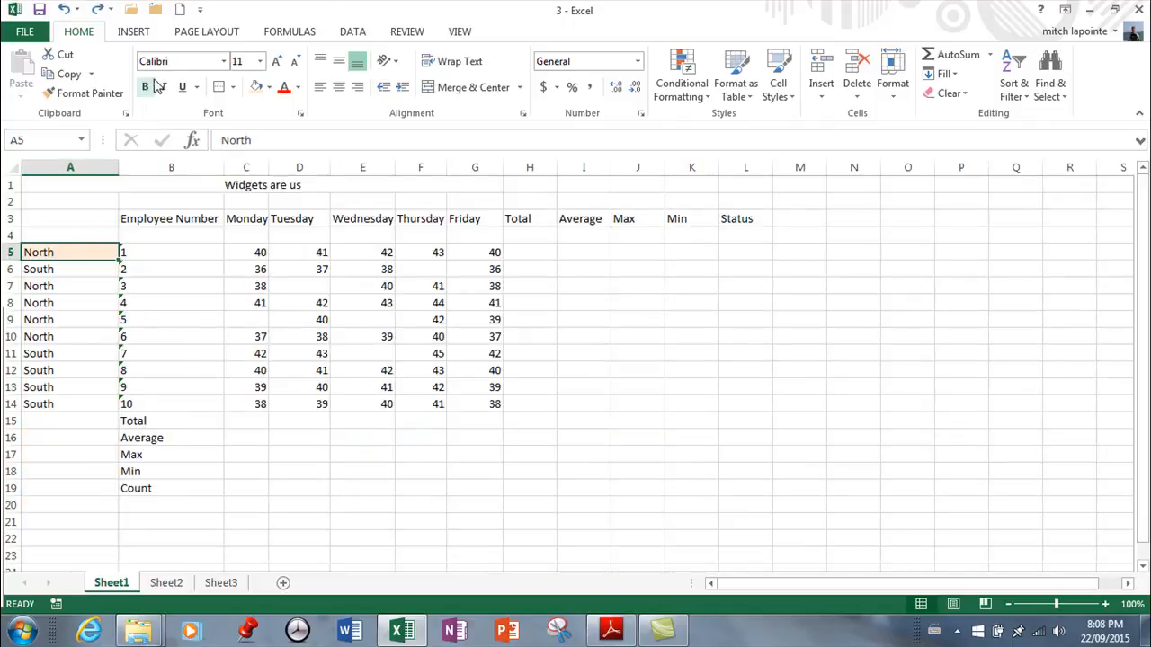
Set the font of cell A5 to Aharoni and fill its formatting only down through A14, keeping the existing region names
{"action": "left_click", "coordinate": [223, 61]}
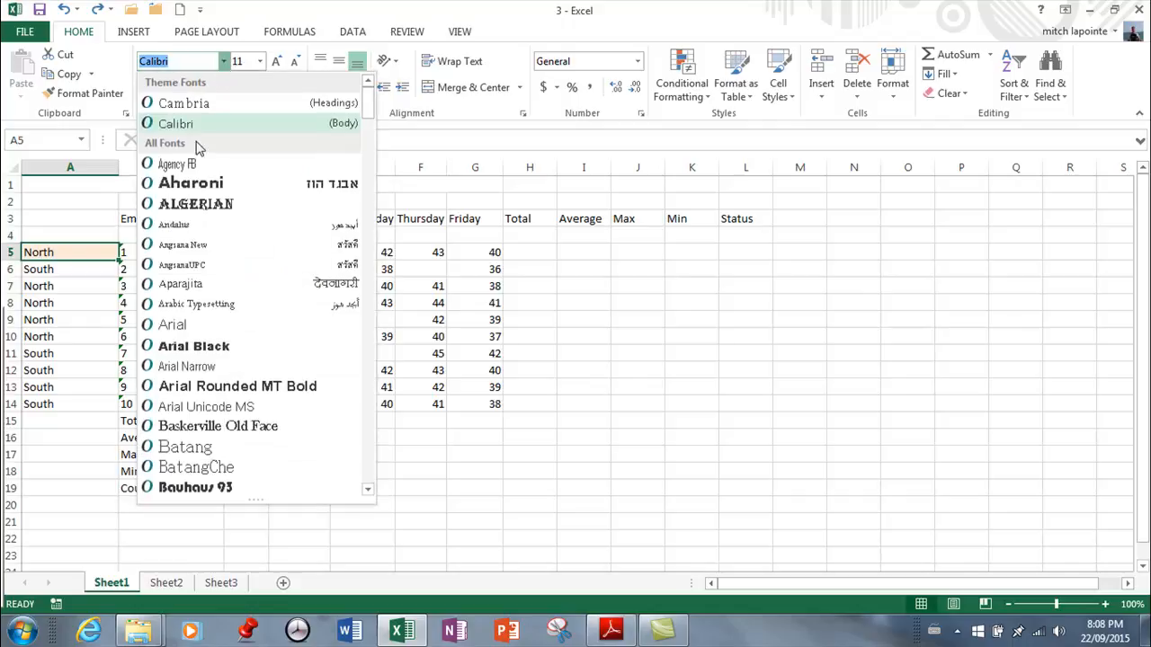
{"action": "left_click", "coordinate": [190, 183]}
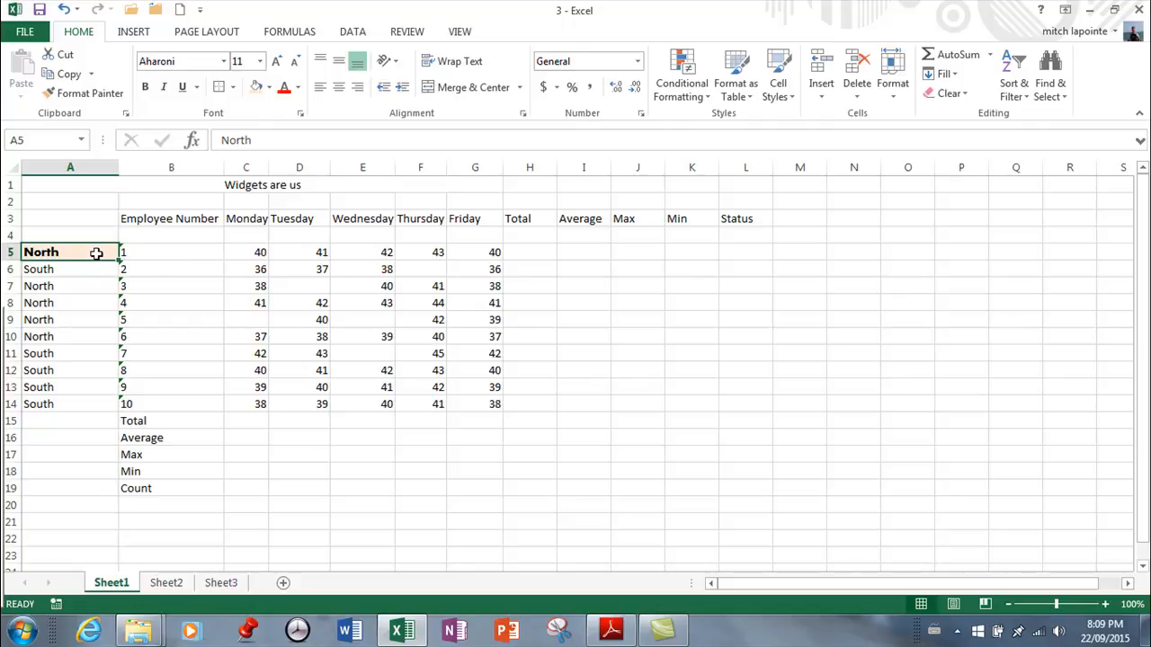
{"action": "left_click_drag", "start_coordinate": [117, 260], "coordinate": [104, 419]}
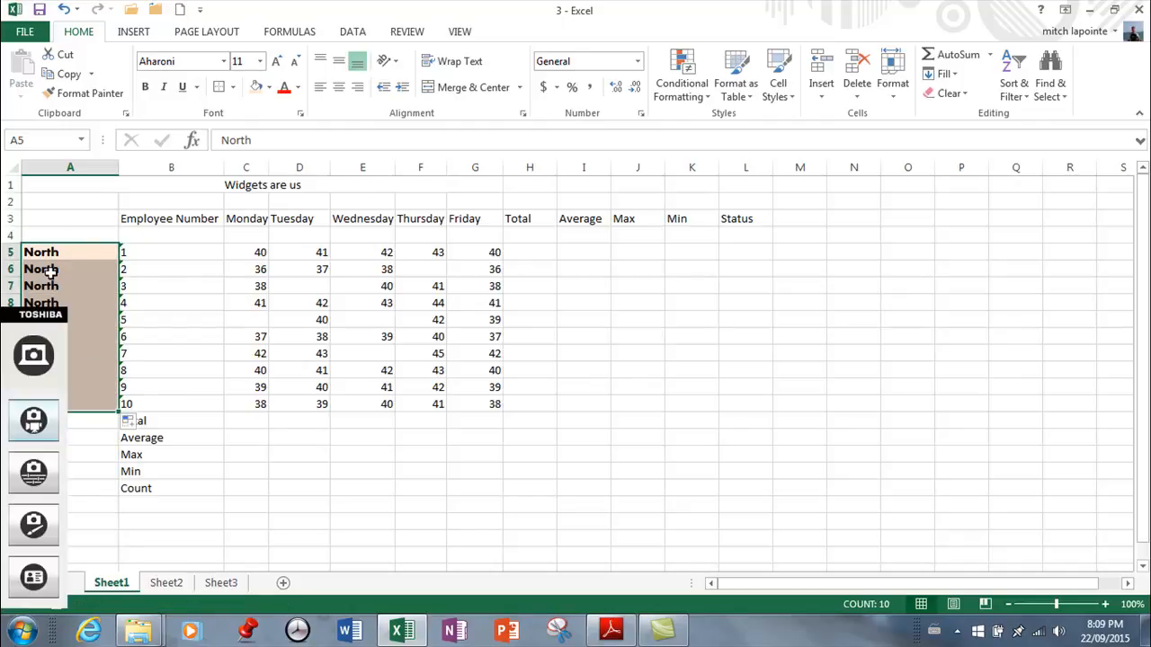
{"action": "left_click", "coordinate": [136, 423]}
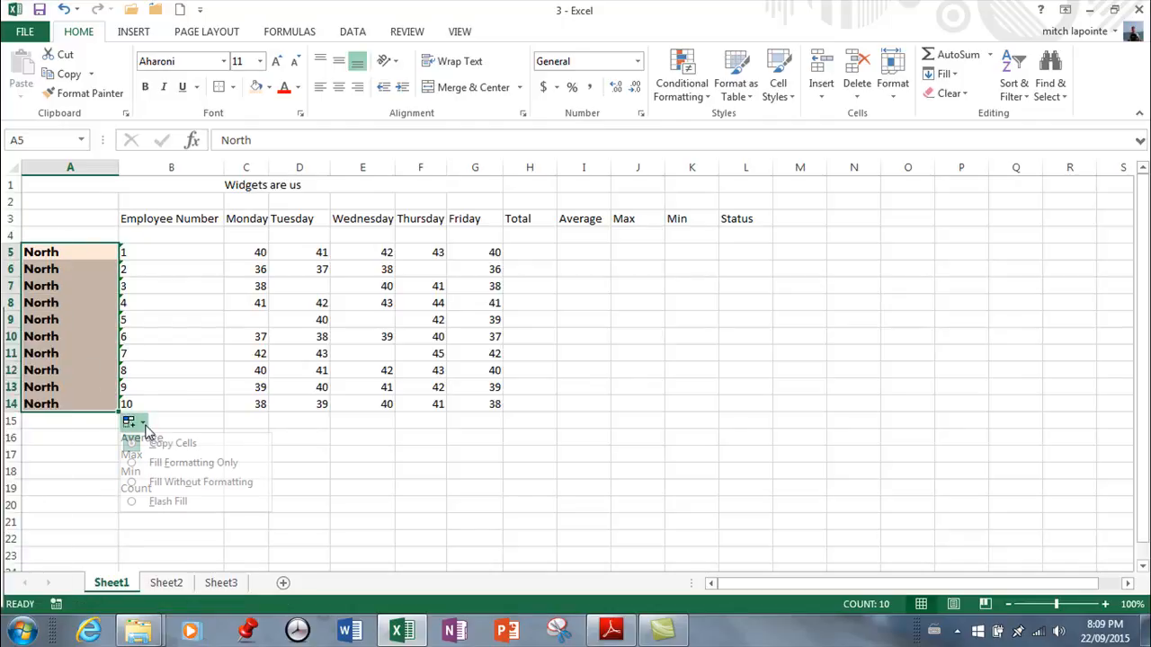
{"action": "left_click", "coordinate": [134, 464]}
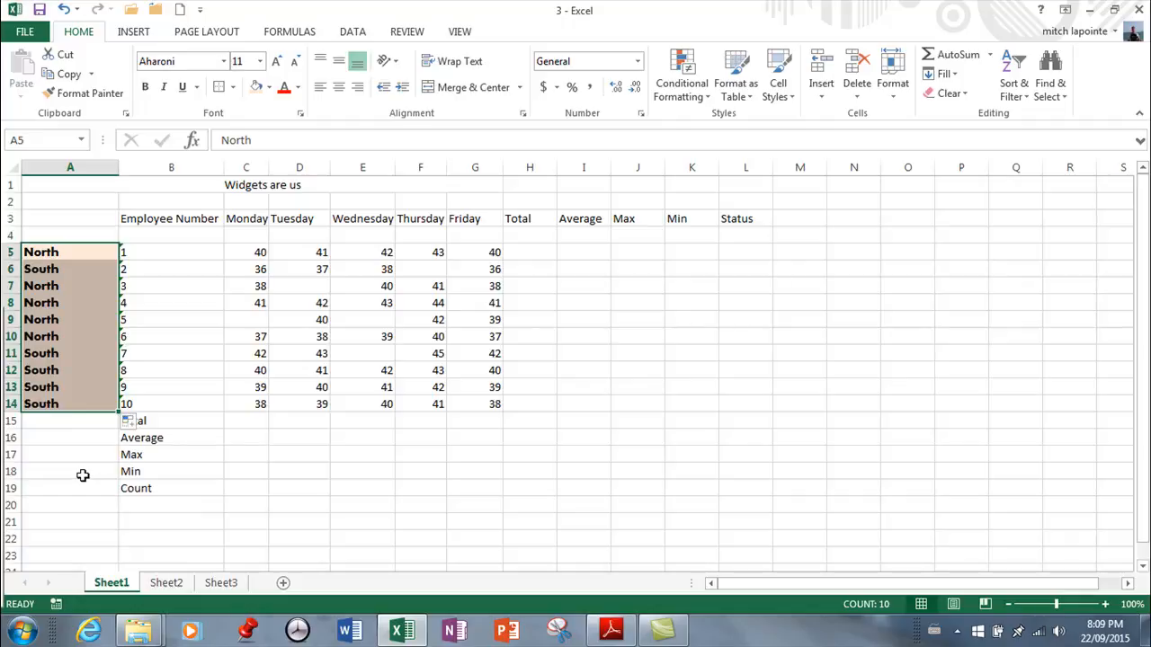